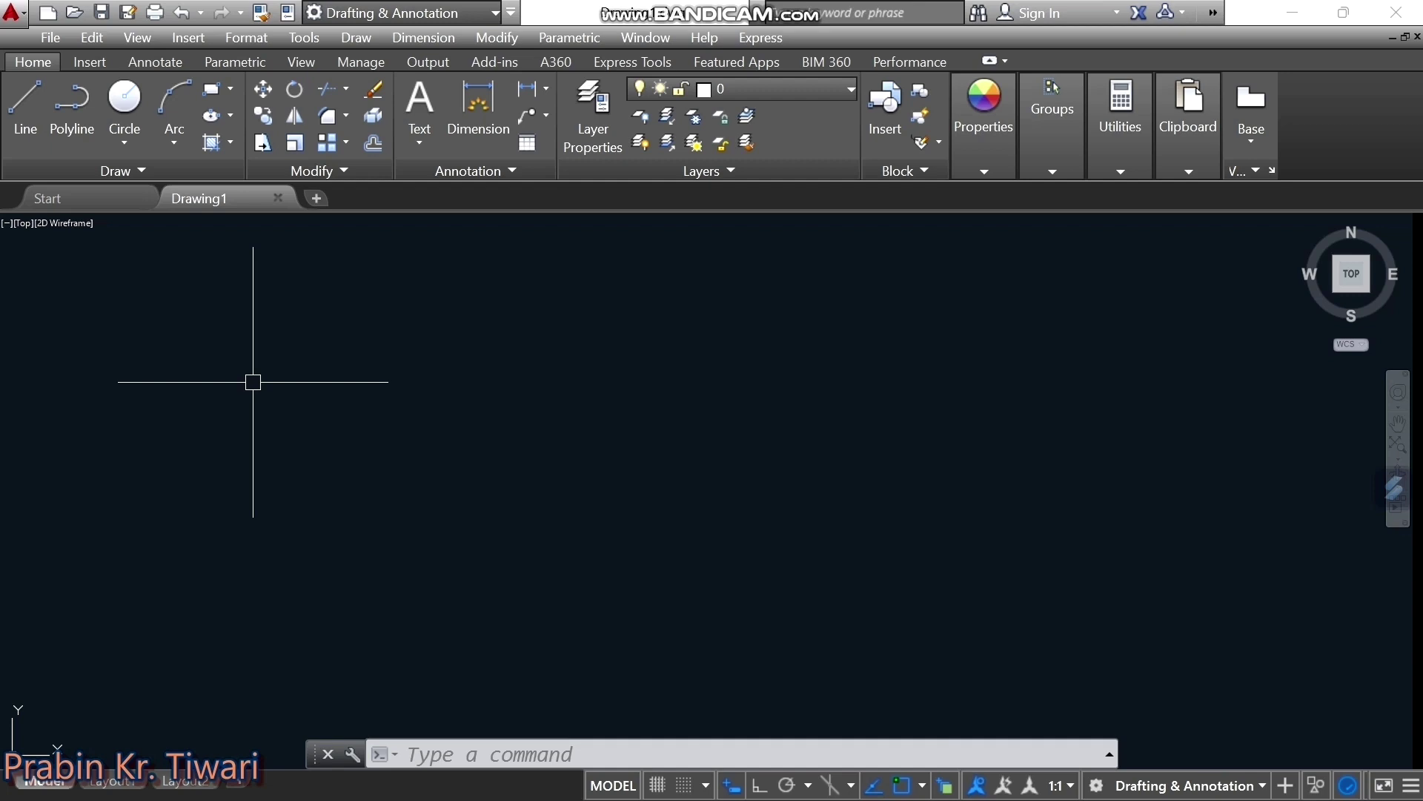
Draw a circle of radius about 483.16 on the left side of the drawing
type("c")
key("Return")
left_click(295, 438)
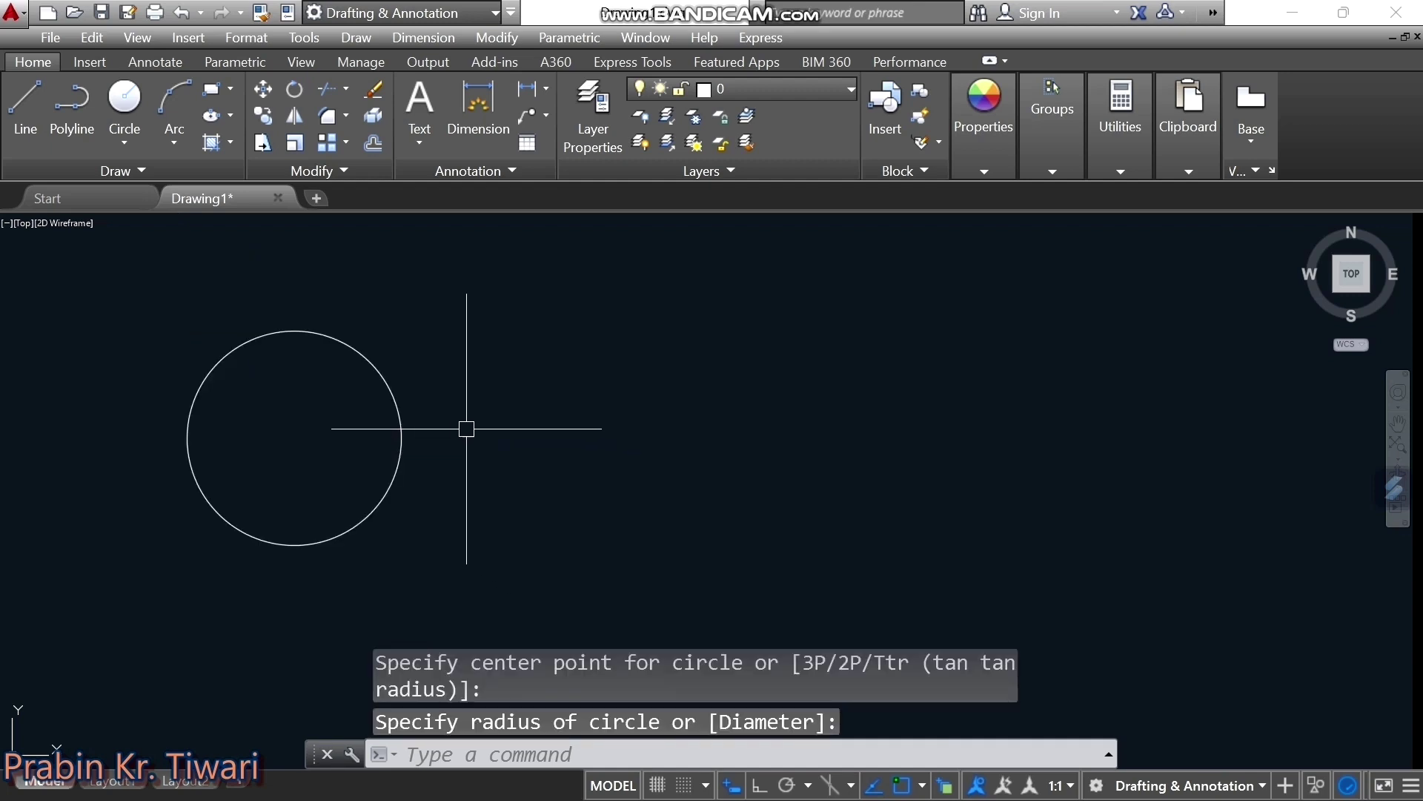
left_click(397, 413)
Browse the circle's right-click menu and the Modify menu without choosing a command
right_click(408, 404)
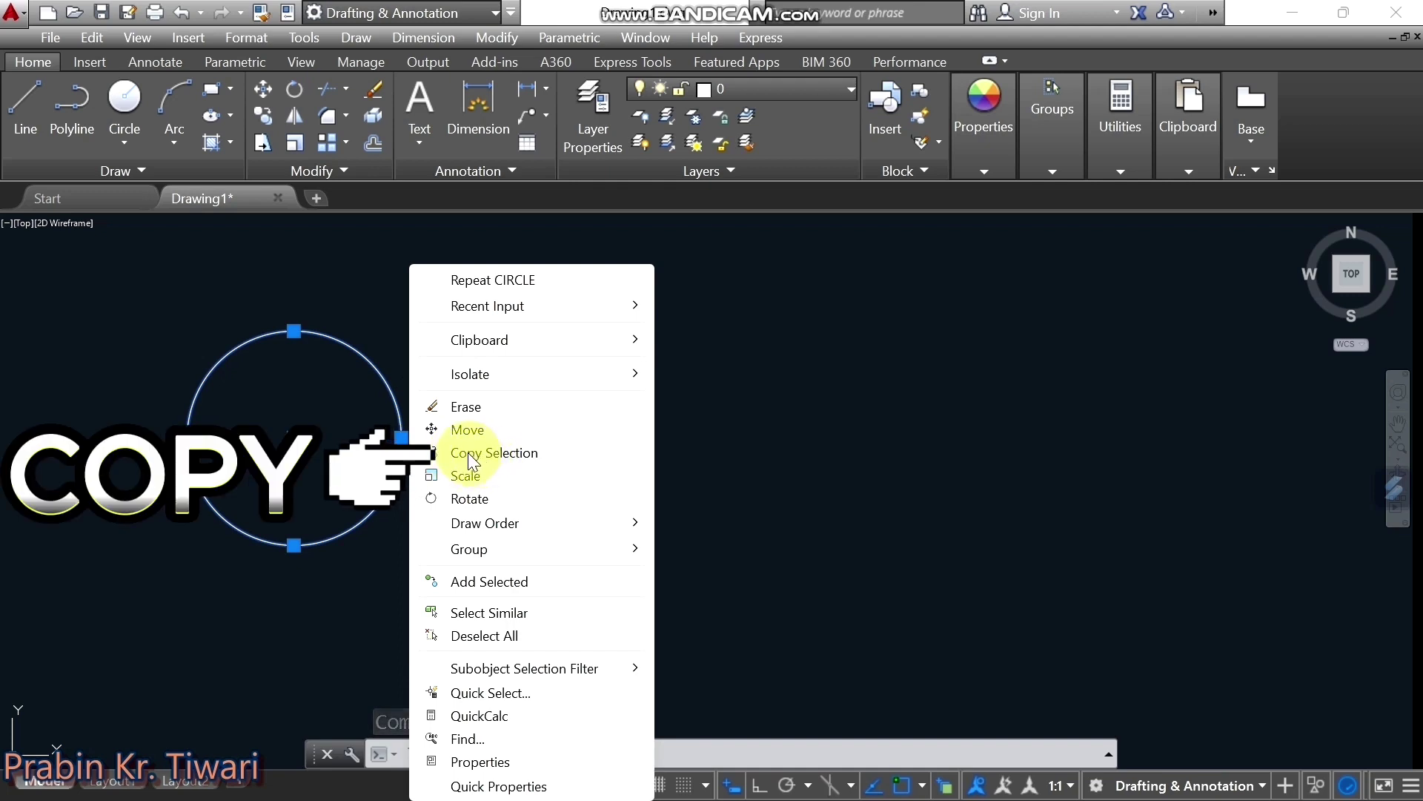
left_click(381, 547)
left_click(343, 613)
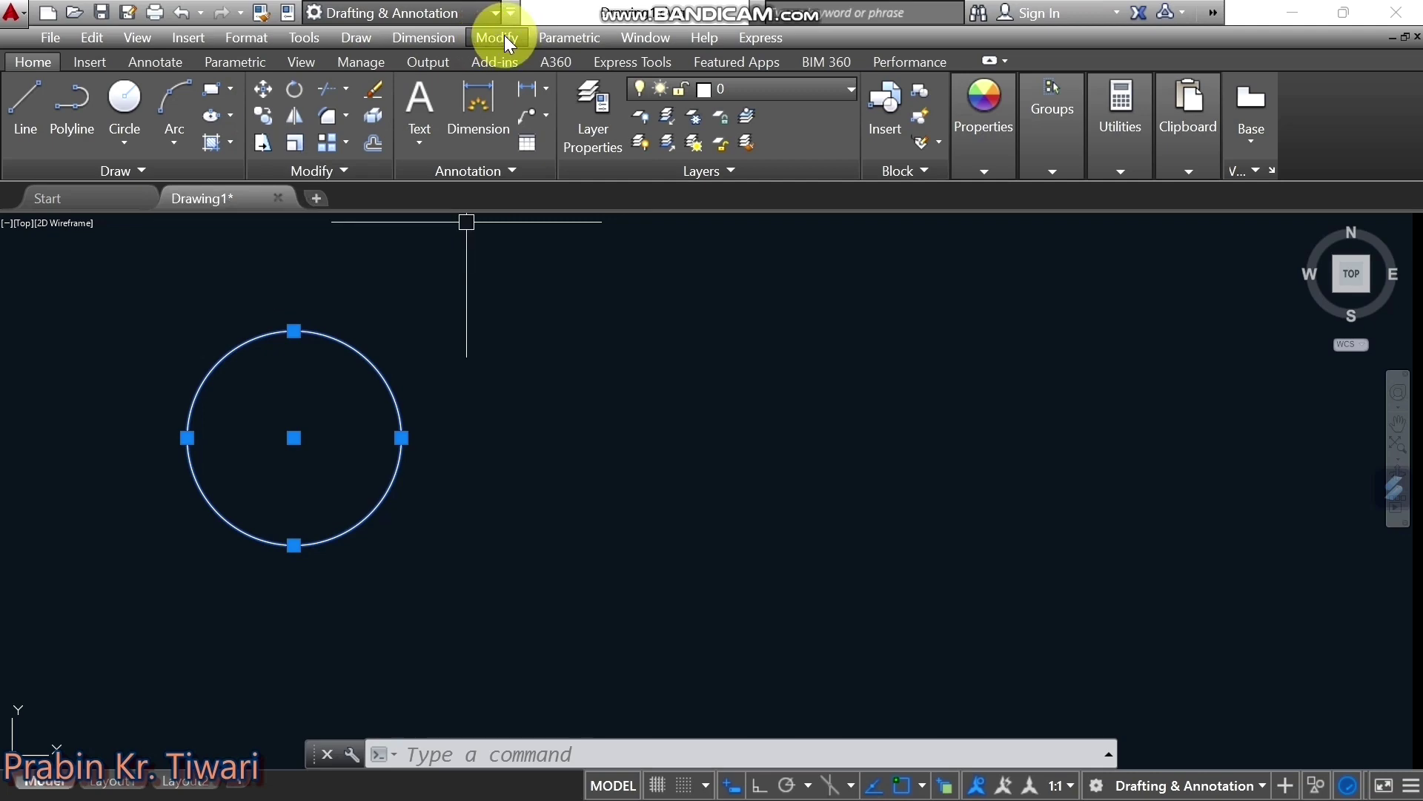
left_click(503, 35)
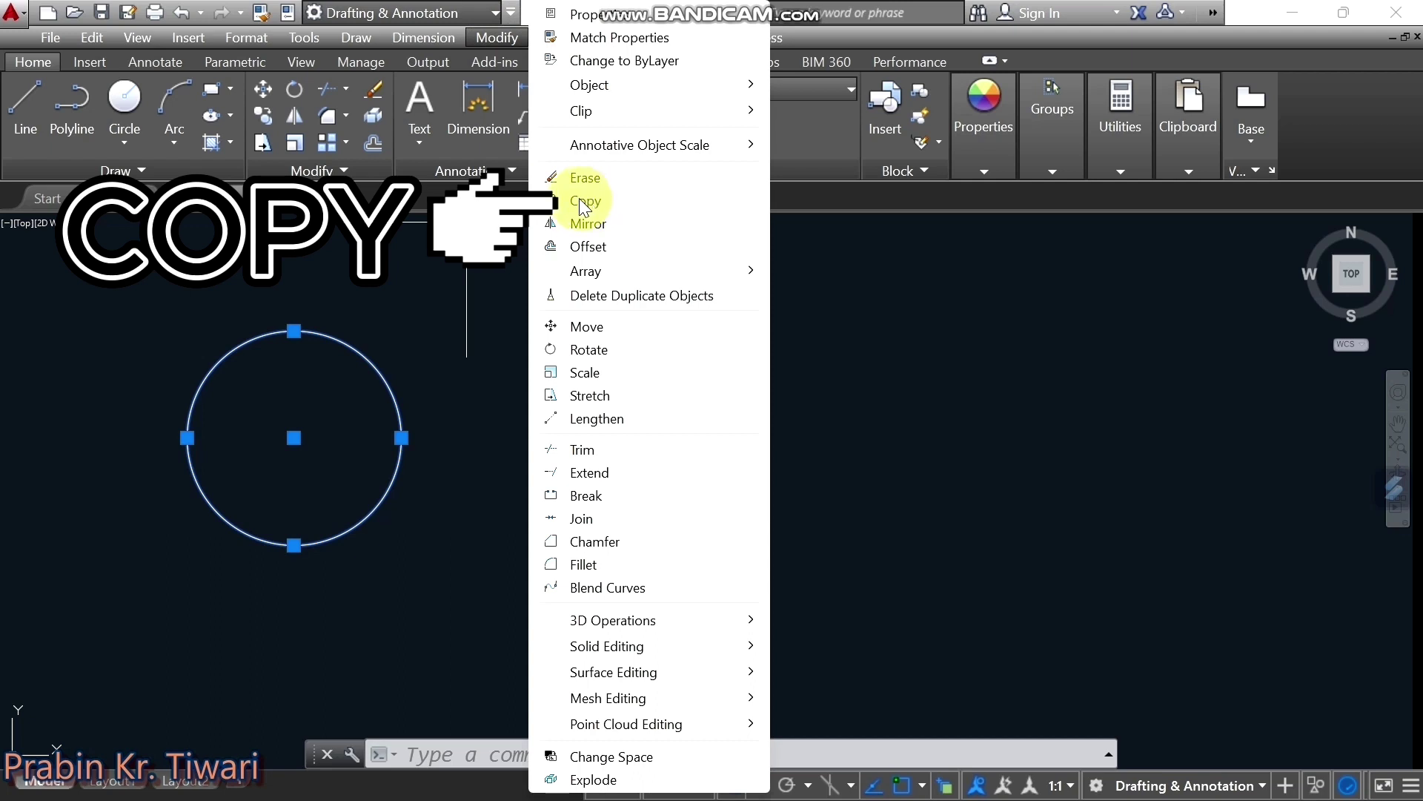
left_click(513, 377)
left_click(467, 474)
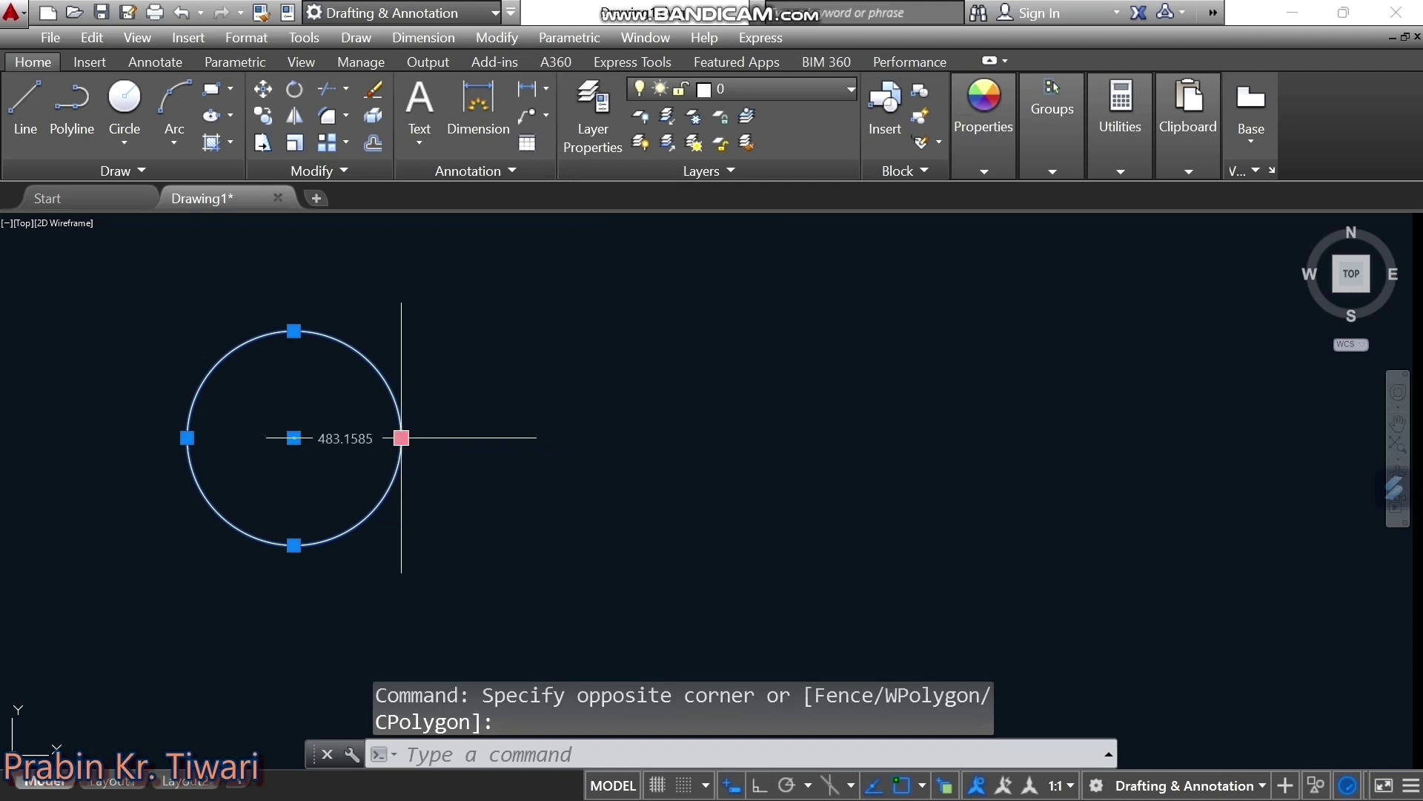
Copy the circle from its centre into a row of copies to the right, plus two copies below the row
right_click(388, 375)
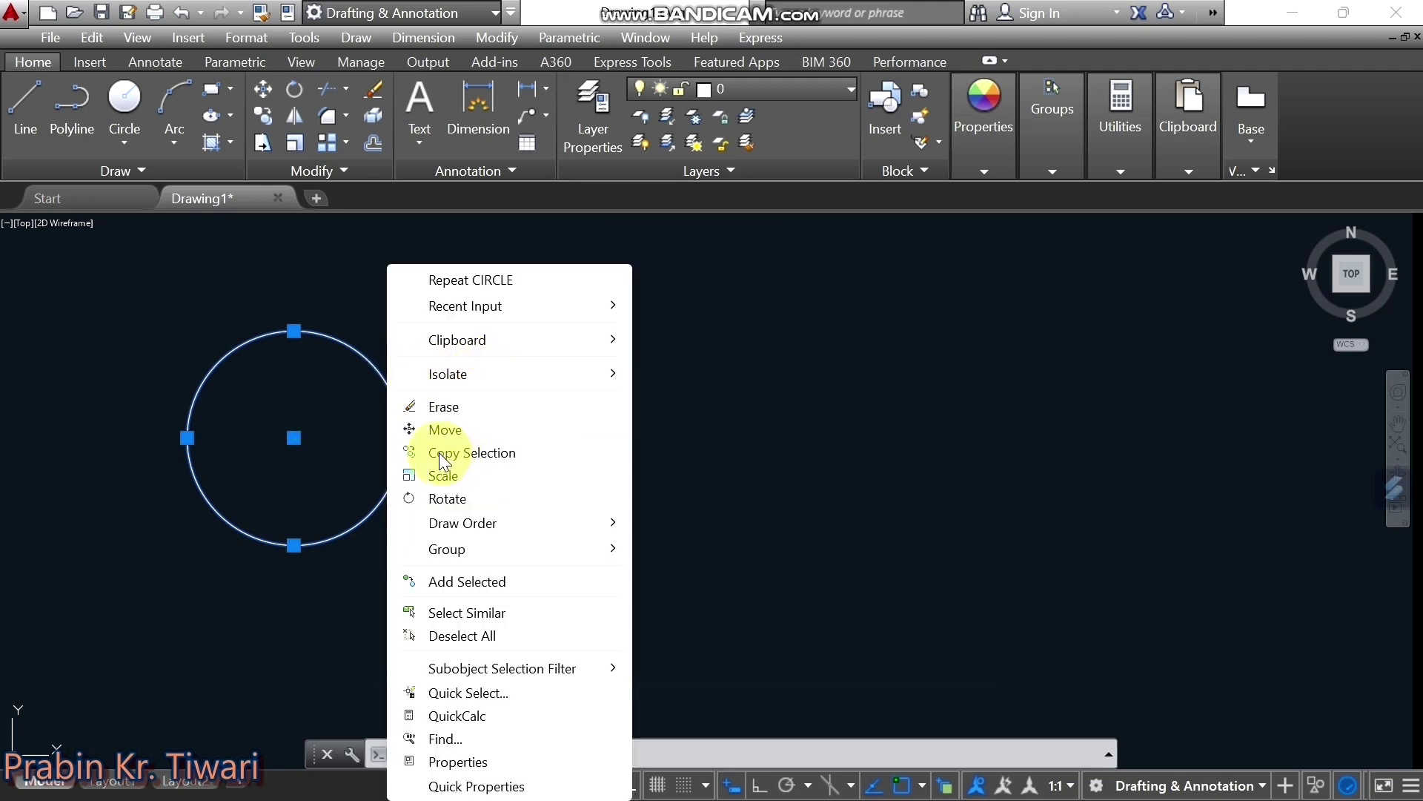
left_click(439, 452)
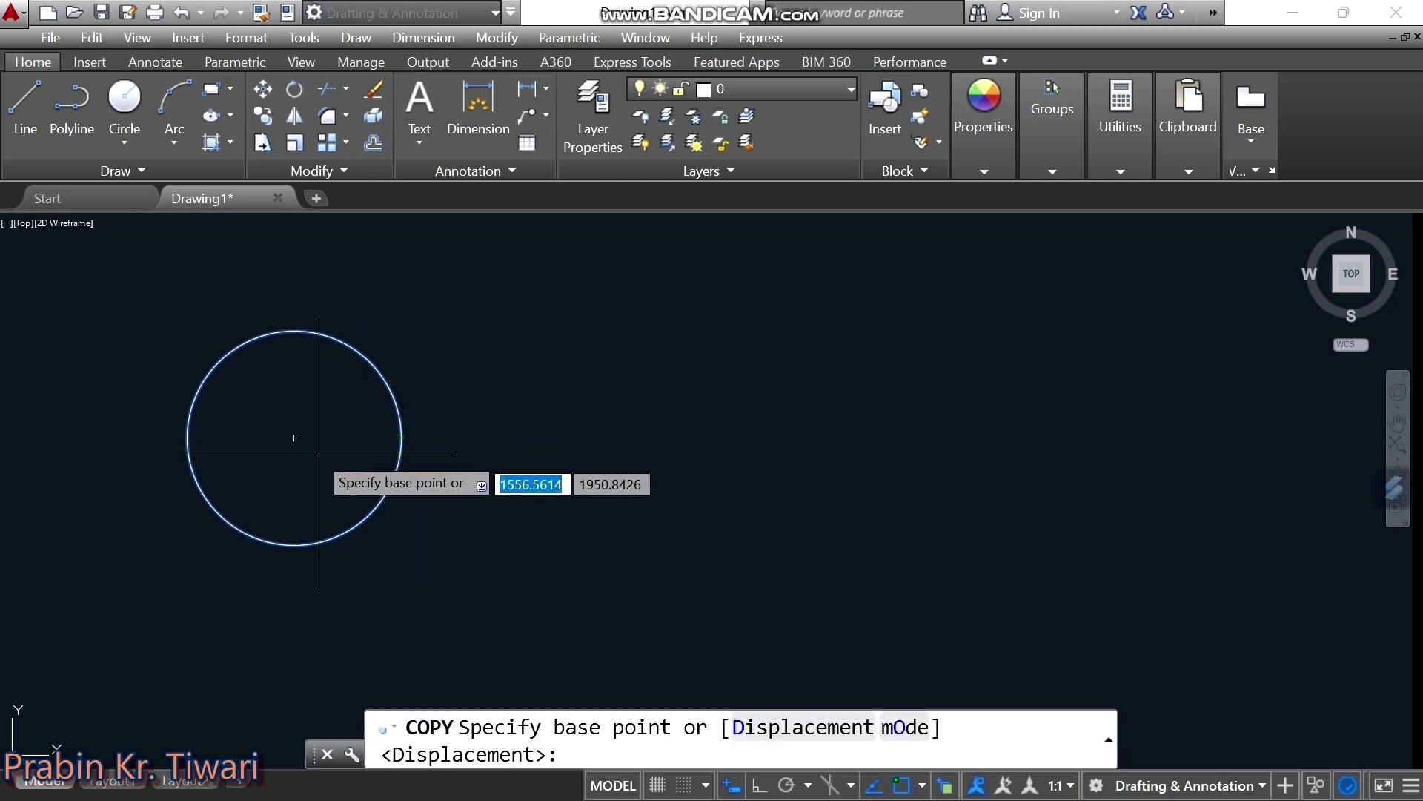
left_click(294, 437)
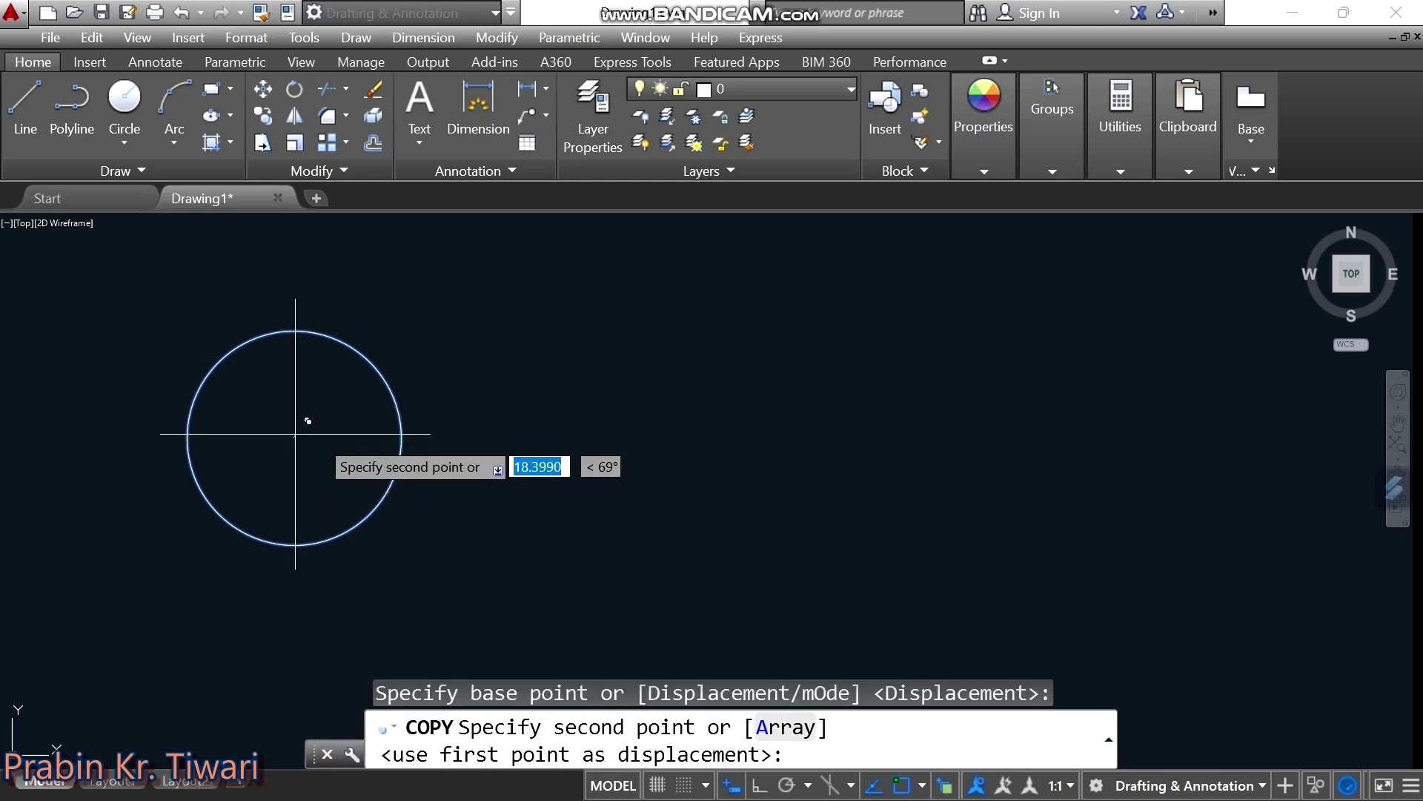
left_click(521, 435)
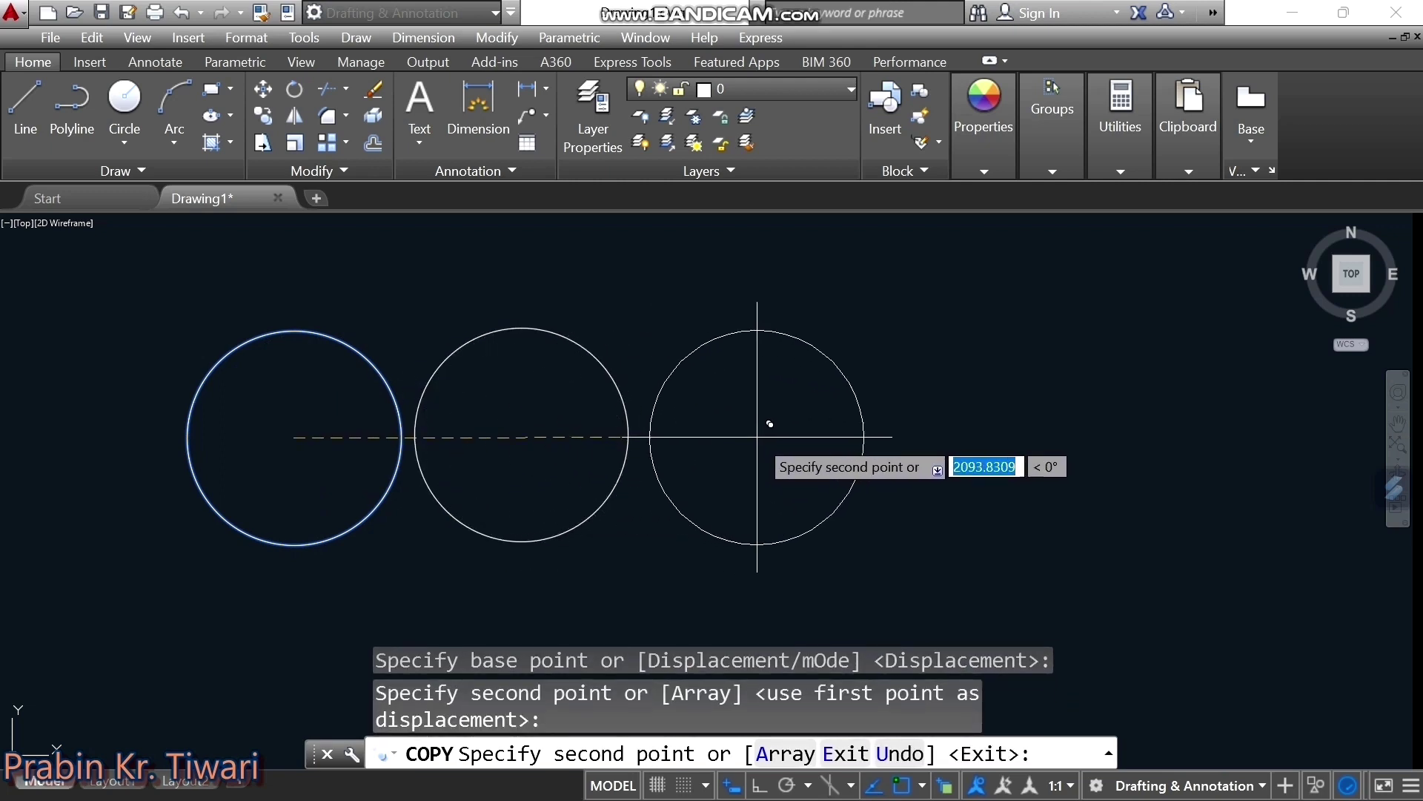
left_click(746, 436)
left_click(979, 432)
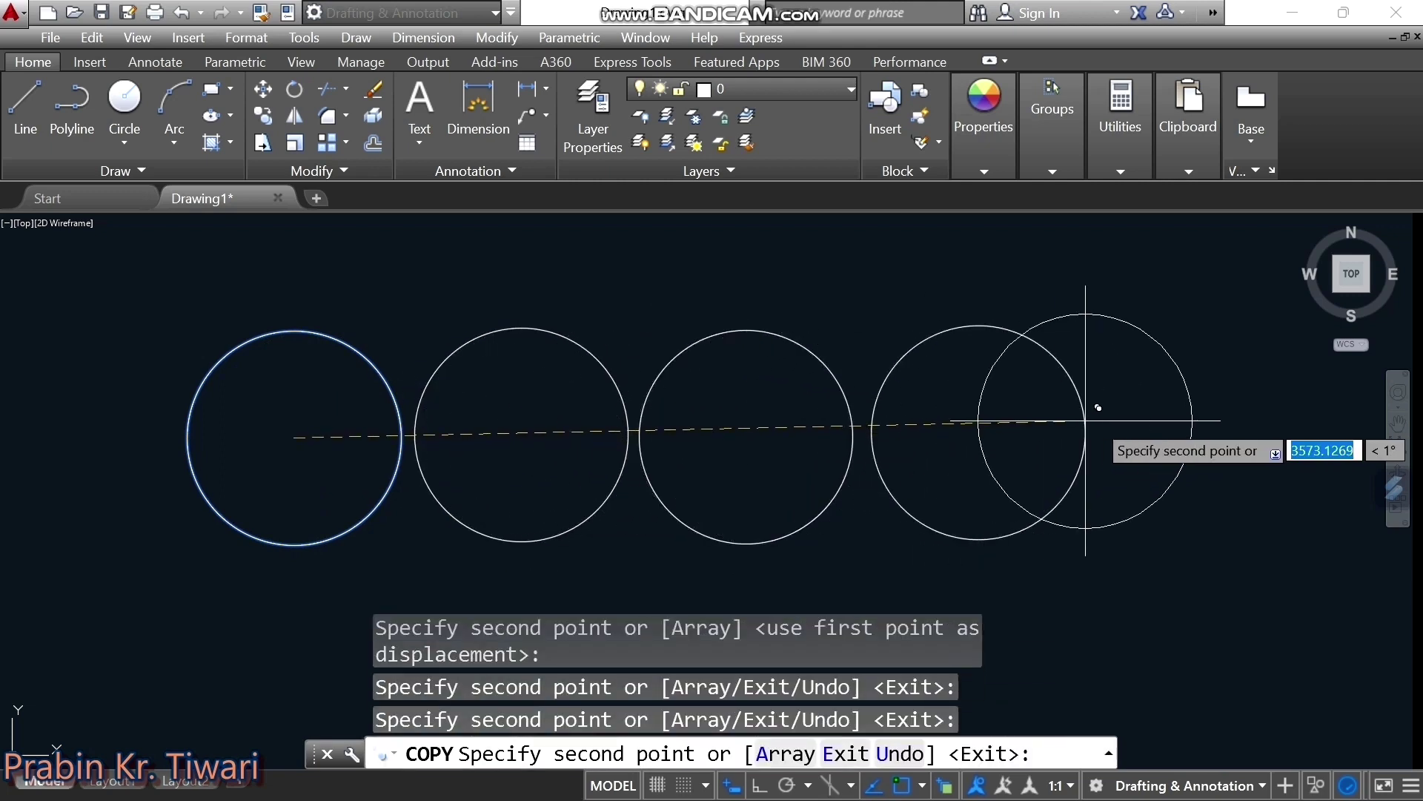
left_click(1205, 448)
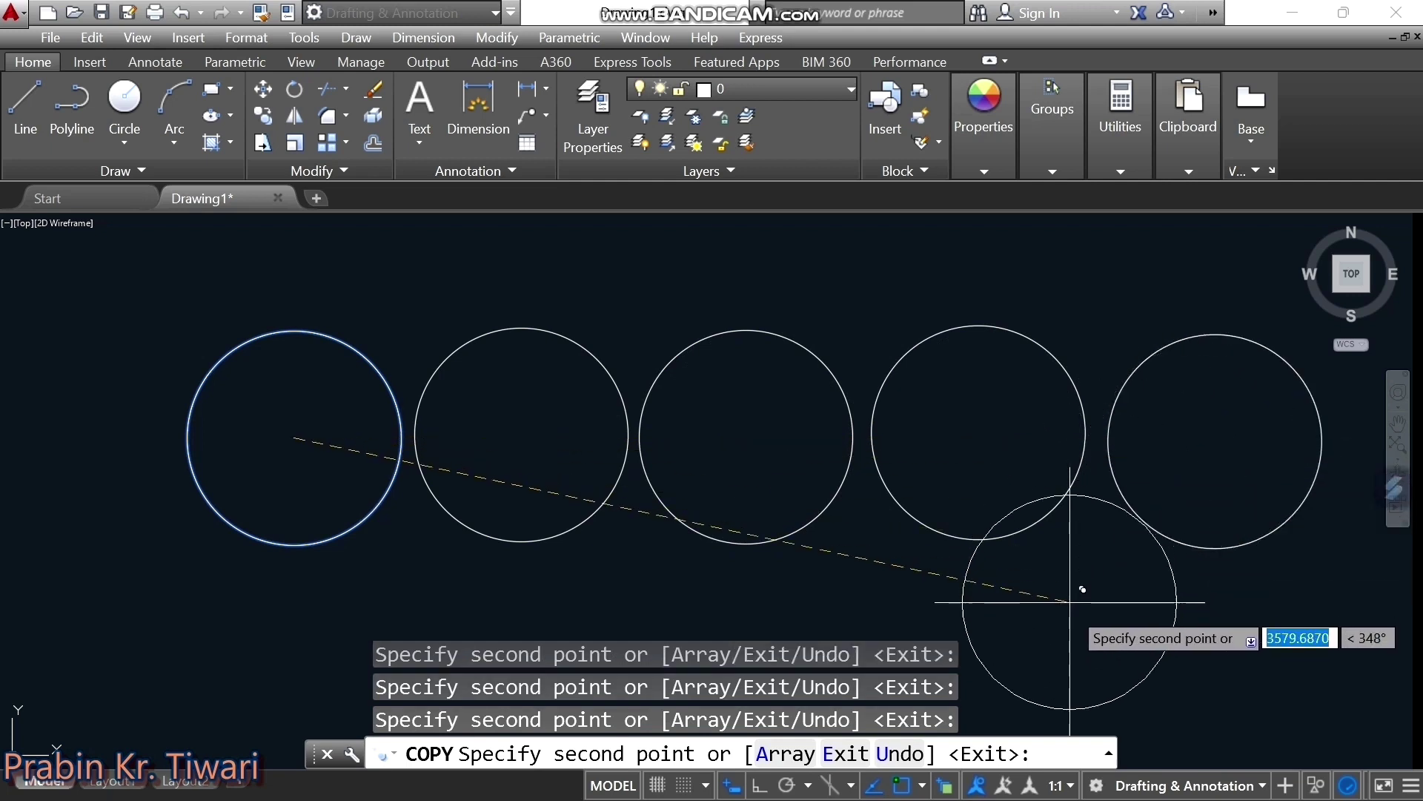
left_click(1088, 628)
left_click(797, 637)
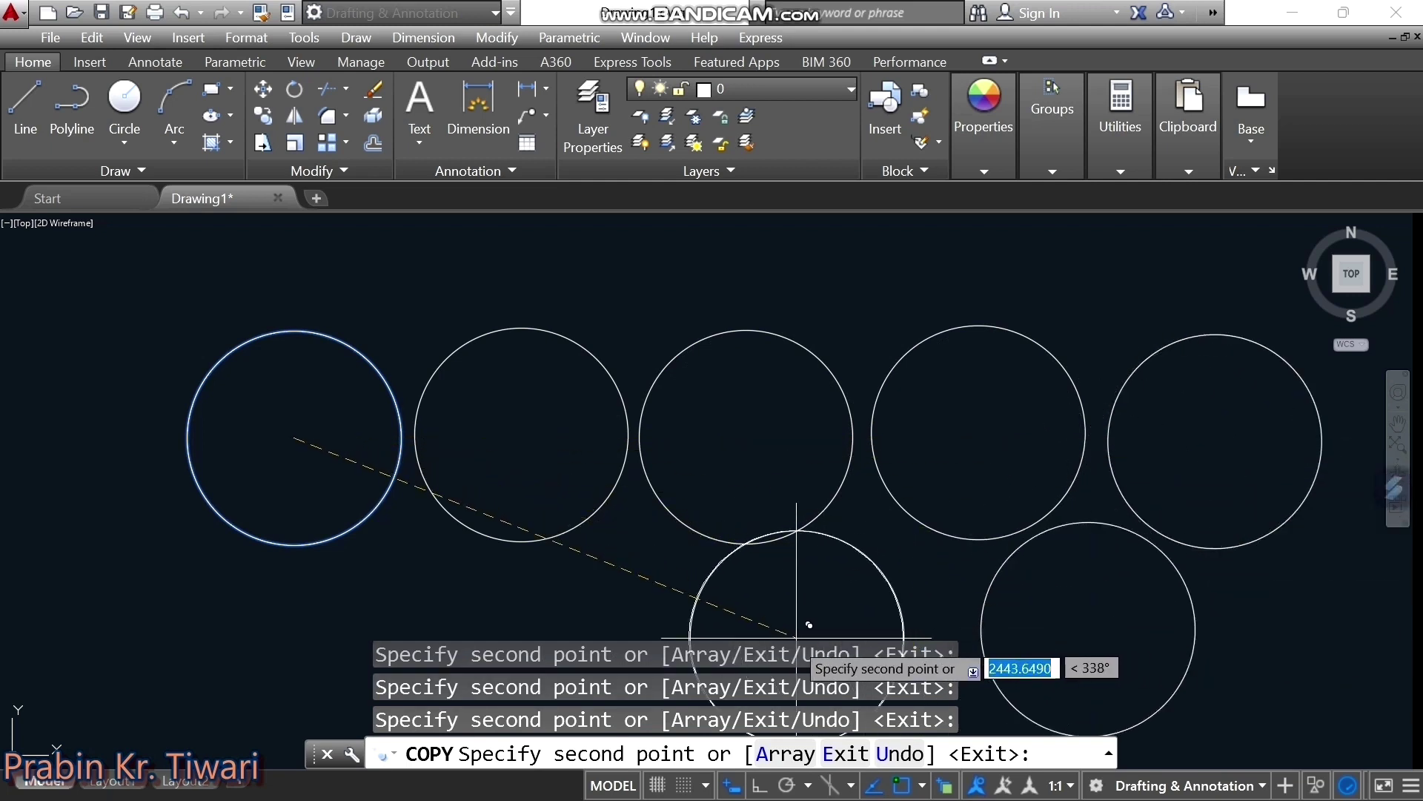
Place three more circle copies above, beside and below-left of the group
middle_click_drag(787, 741, 767, 589)
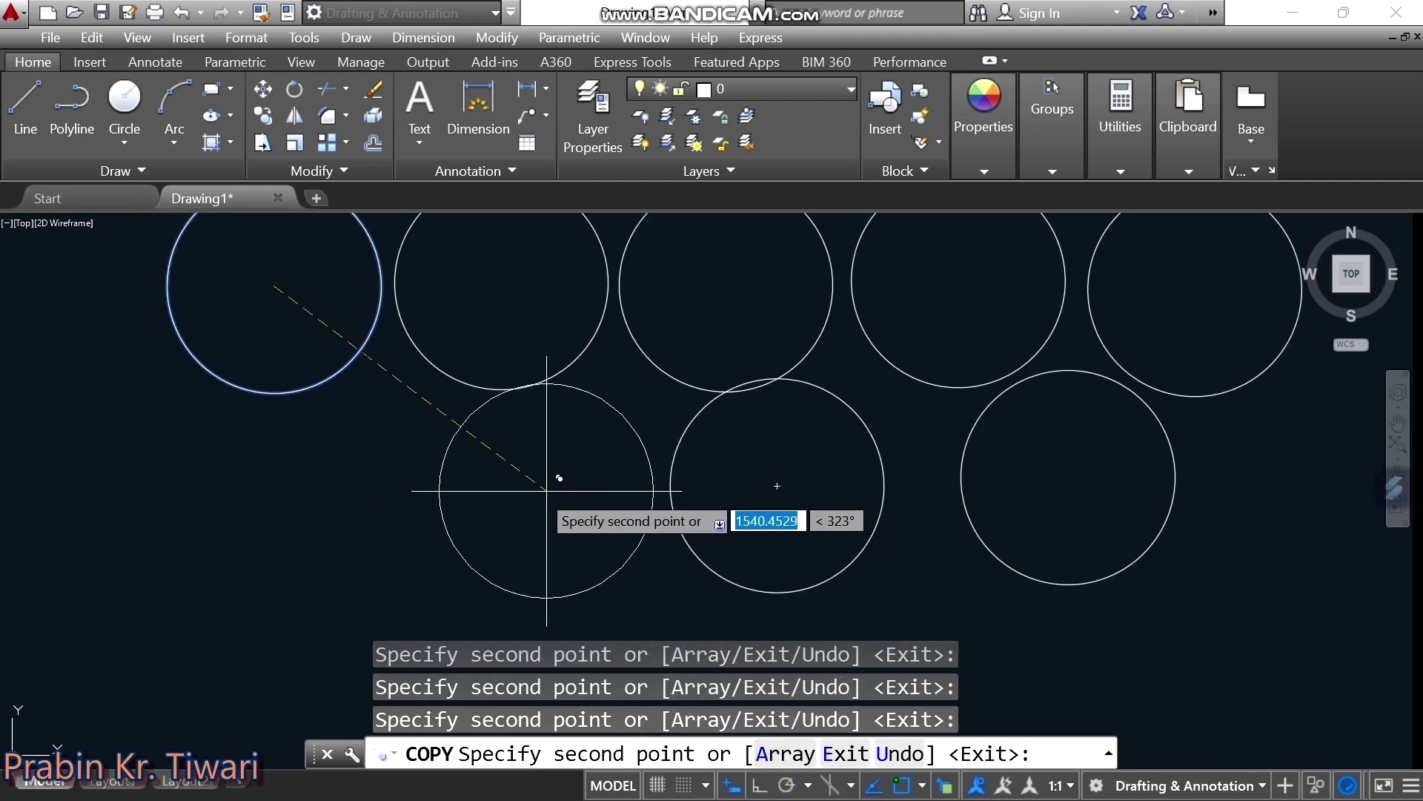
middle_click_drag(561, 513, 680, 519)
scroll(680, 518, "down", 4)
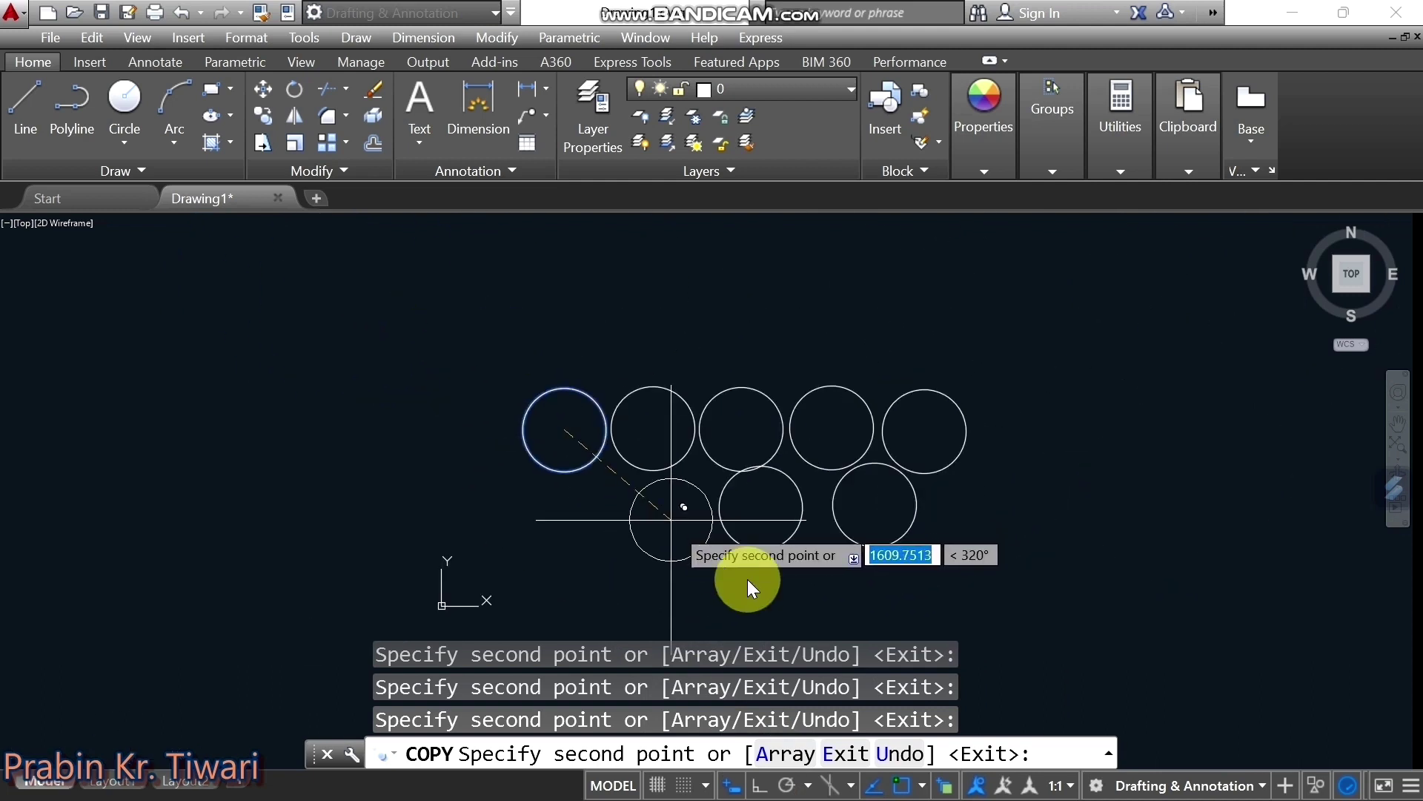
middle_click_drag(741, 581, 742, 497)
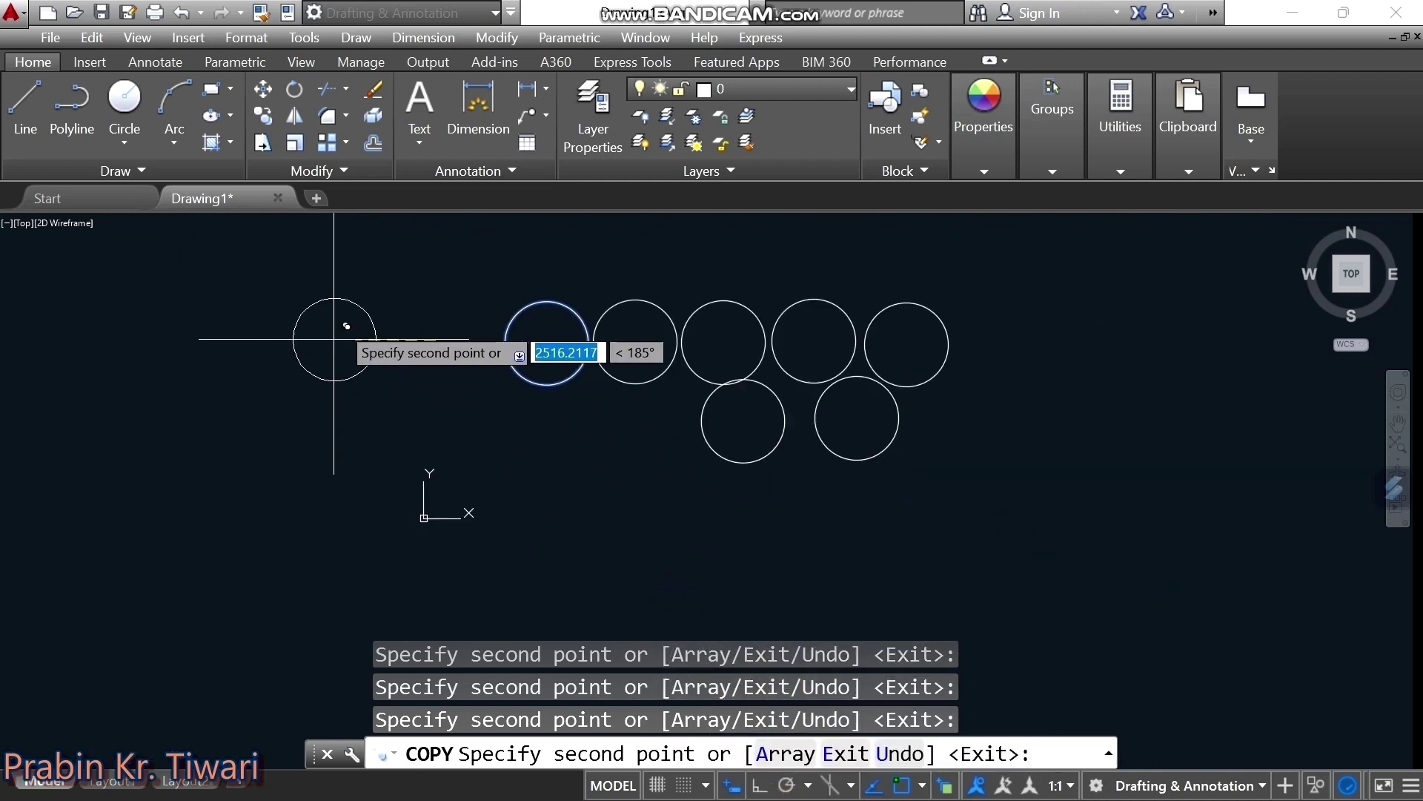
left_click(442, 246)
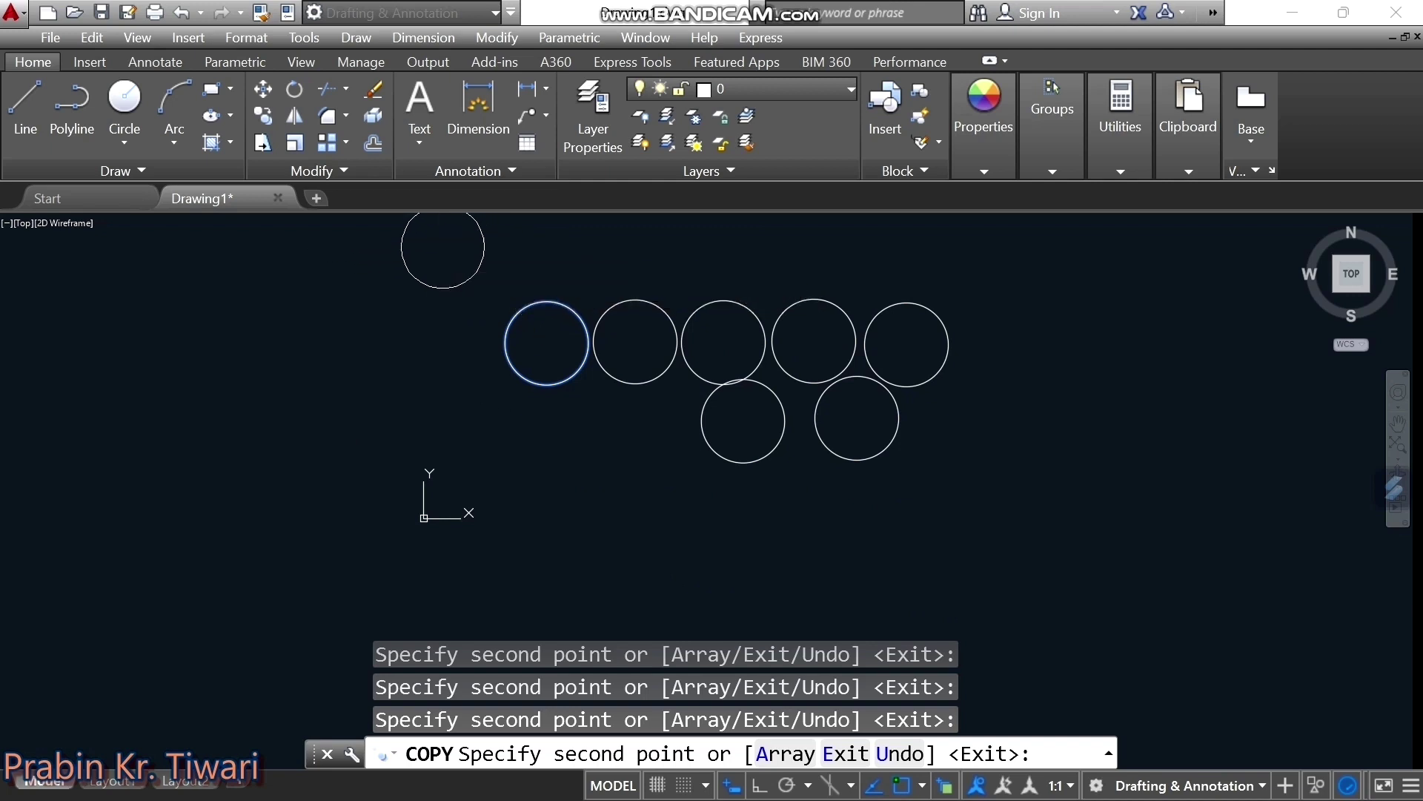
left_click(408, 362)
left_click(497, 478)
With Ortho on, place circle copies straight below, left and above the original
left_click(648, 510)
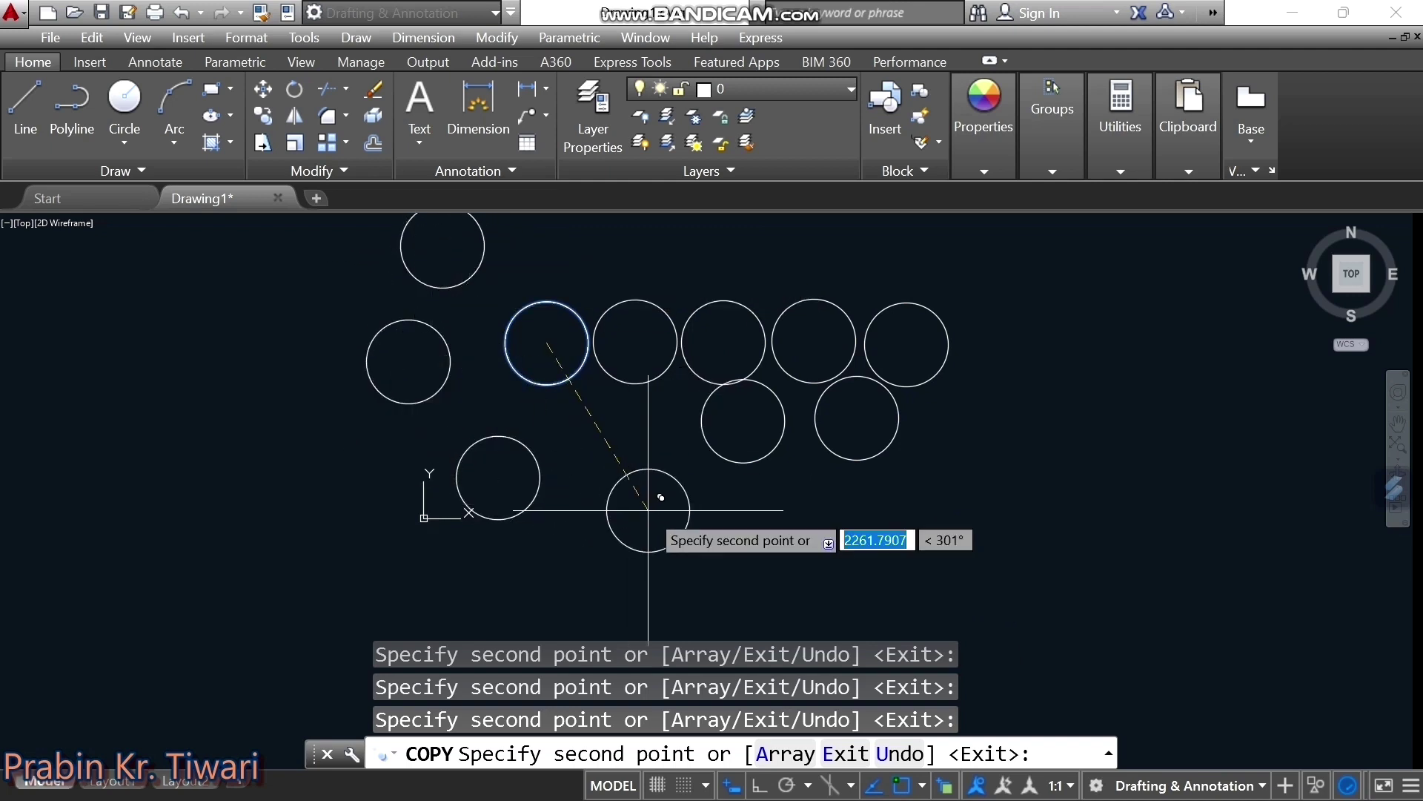
left_click(757, 786)
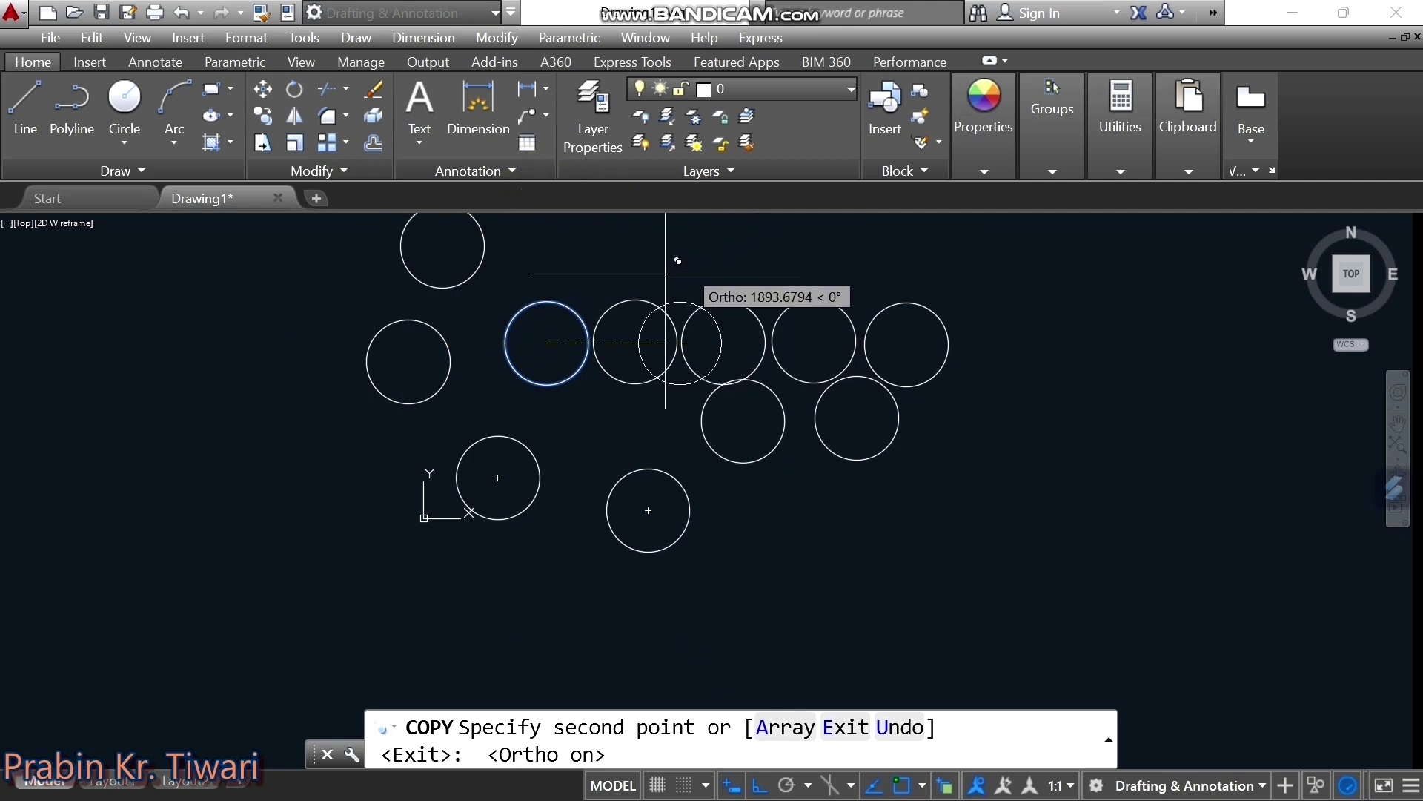
left_click(549, 610)
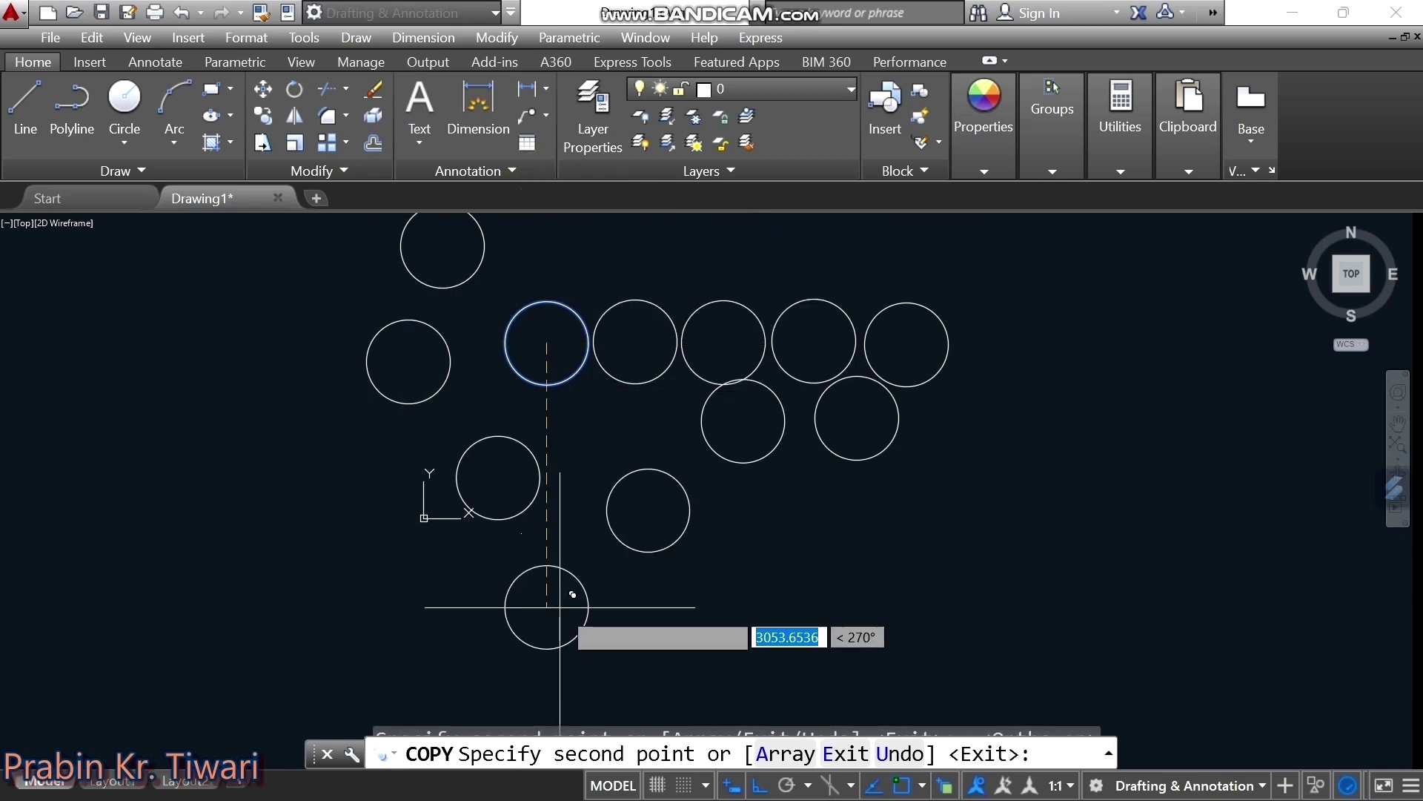
left_click(132, 501)
middle_click_drag(132, 501, 126, 634)
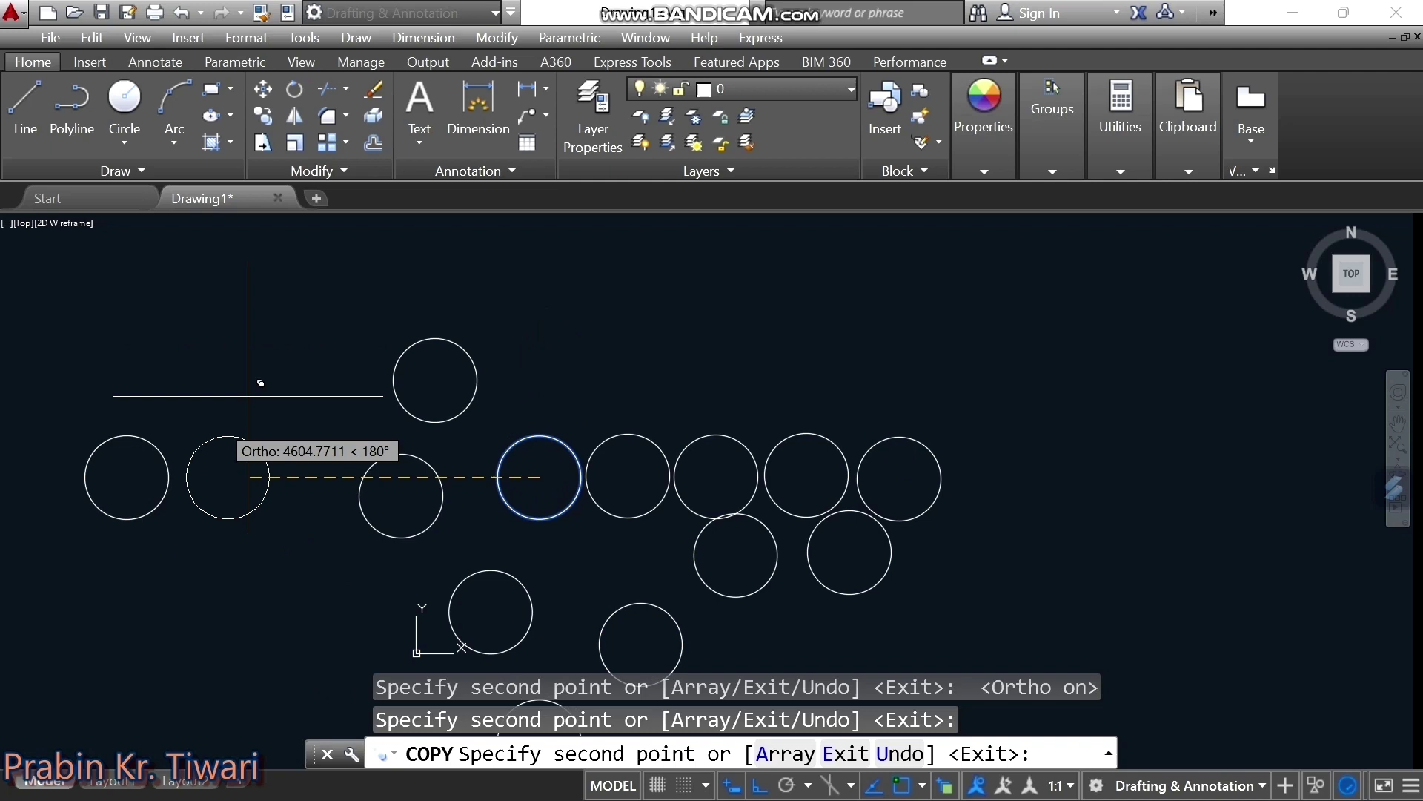
left_click(541, 261)
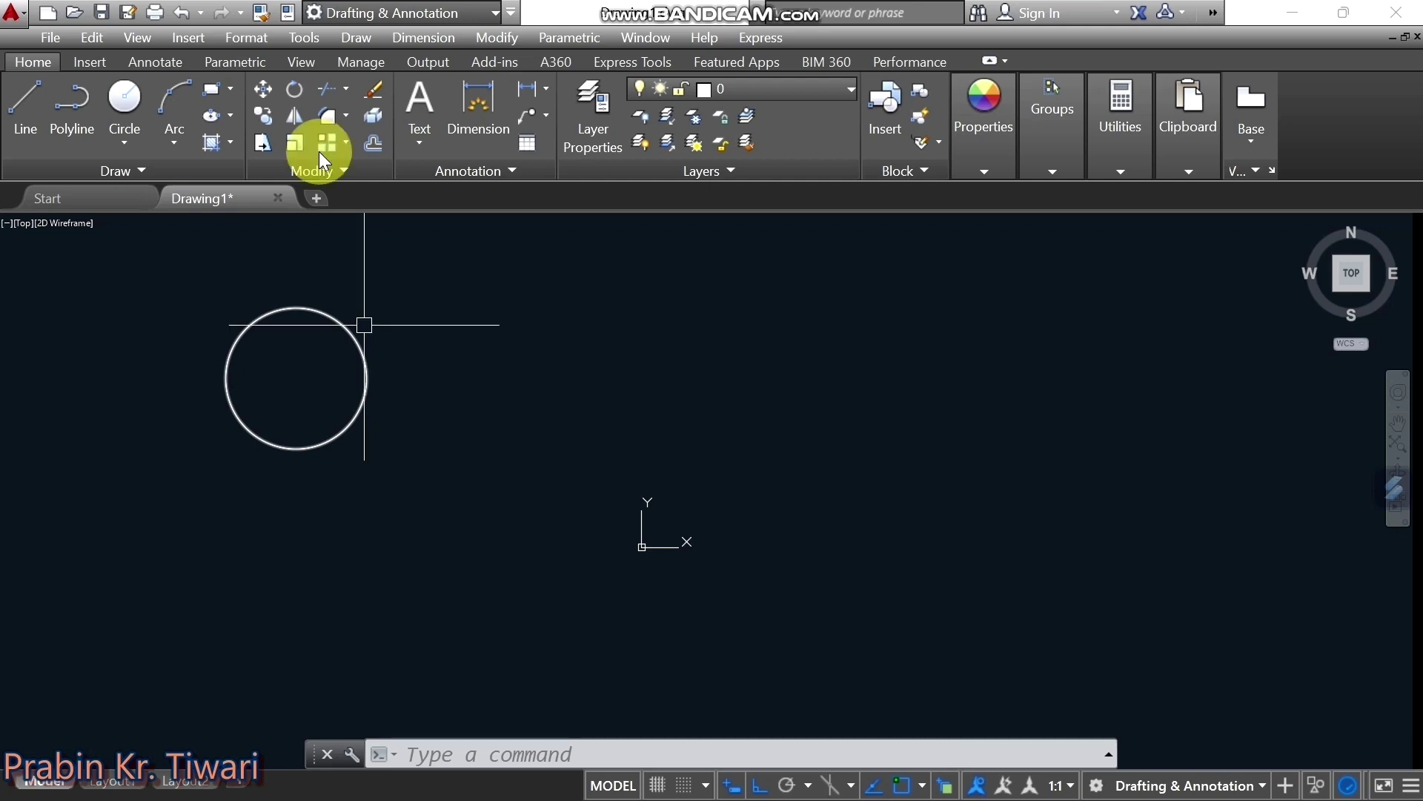
Copy the lone circle using its centre as the base point
left_click(265, 117)
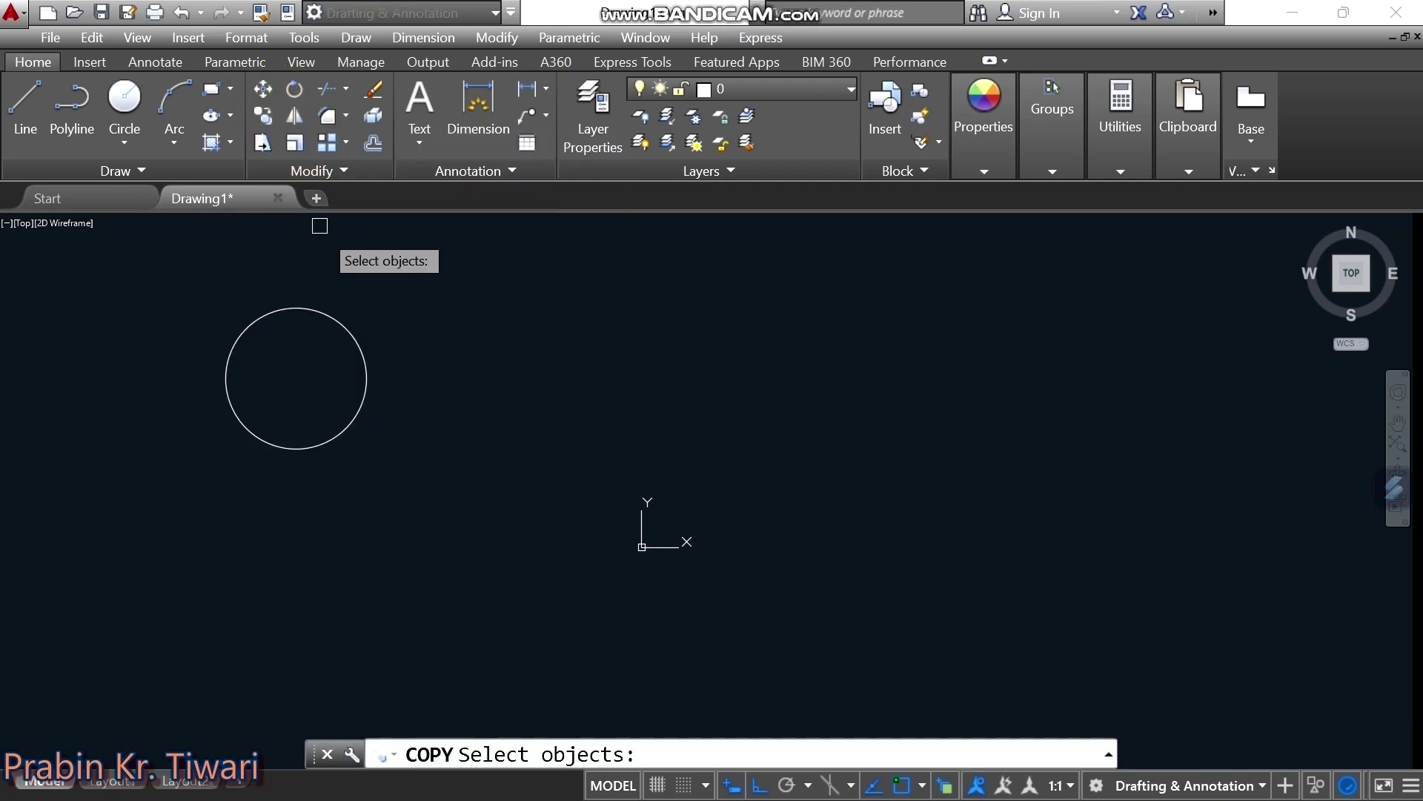
left_click(340, 320)
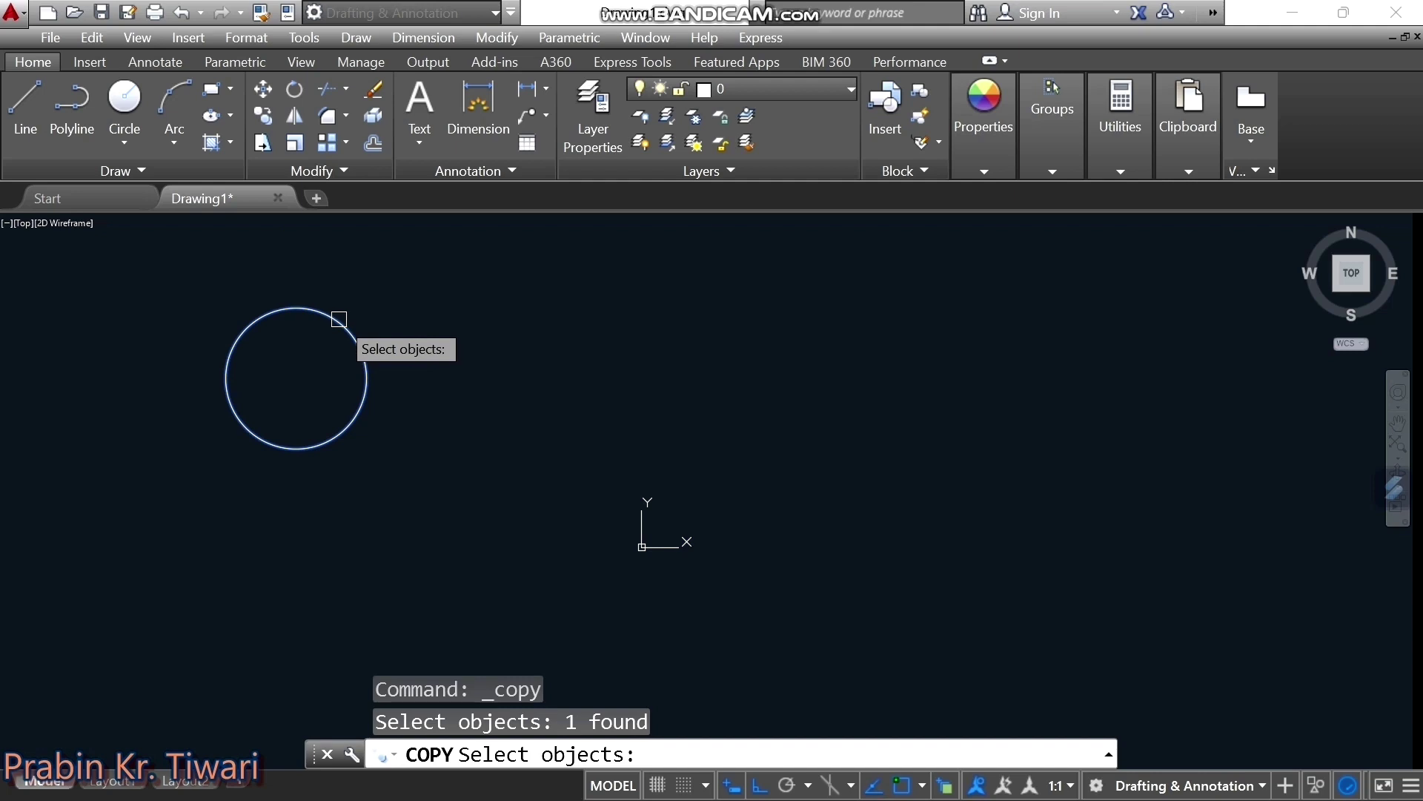
key("Return")
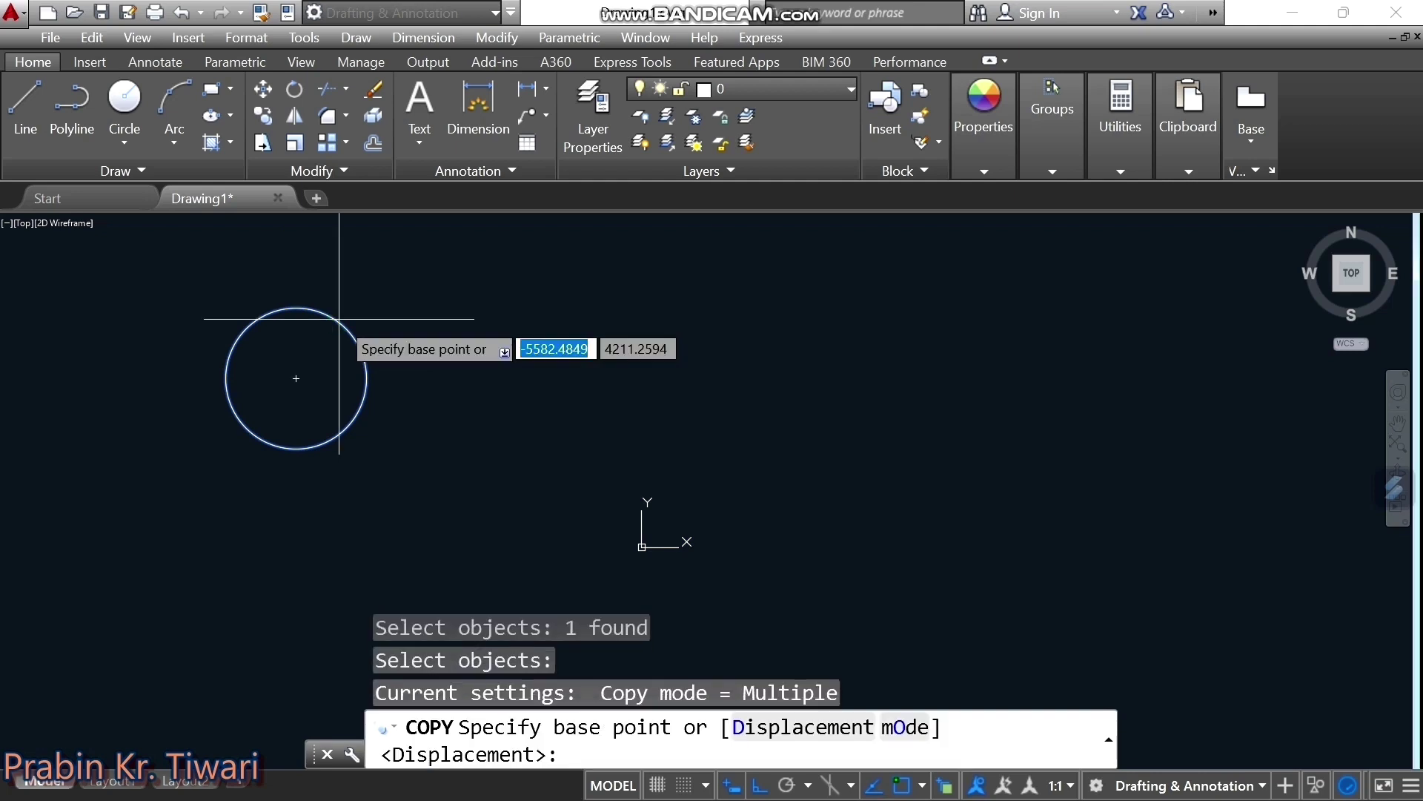
left_click(297, 378)
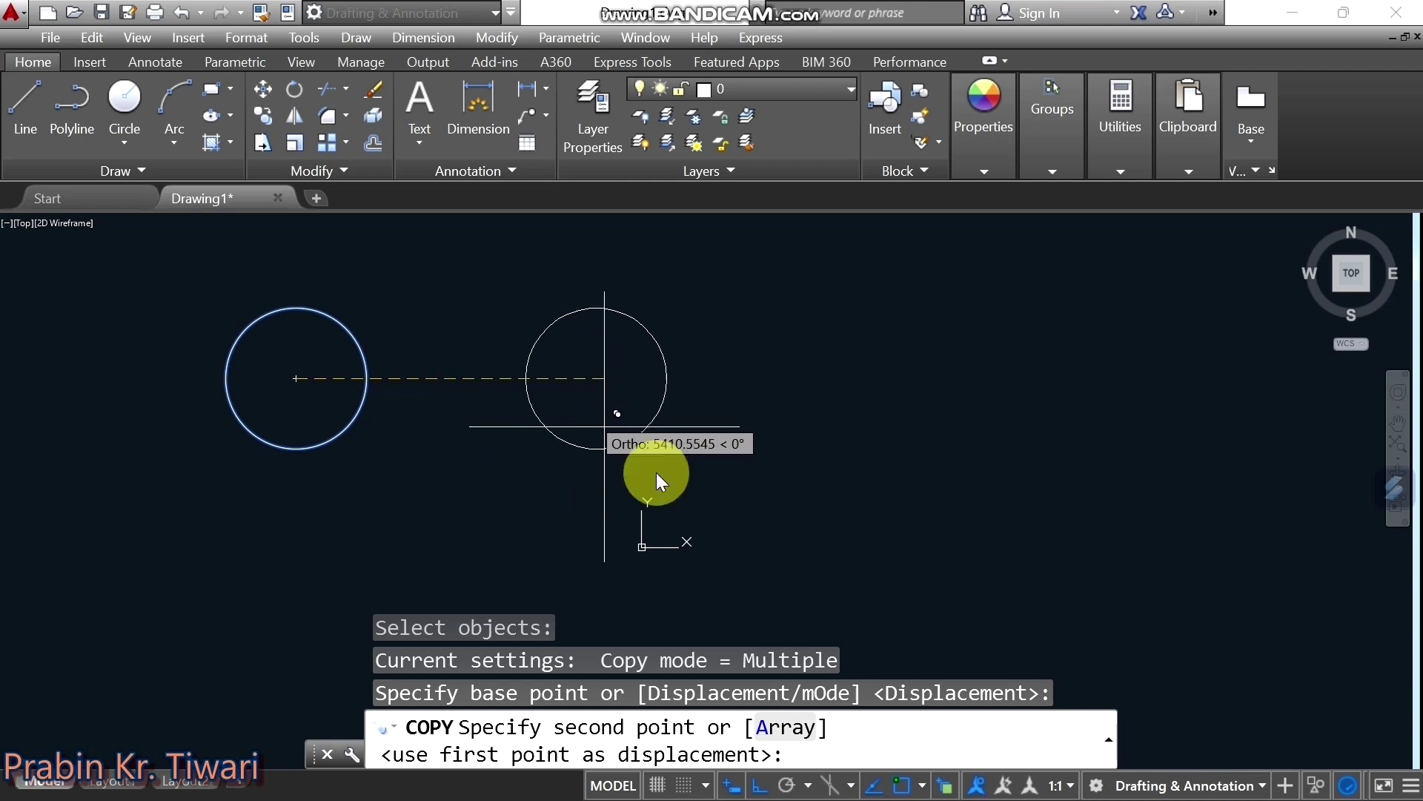
Array-copy the circle into a row of 10 spaced 2300 units apart to the right
left_click(786, 728)
type("10")
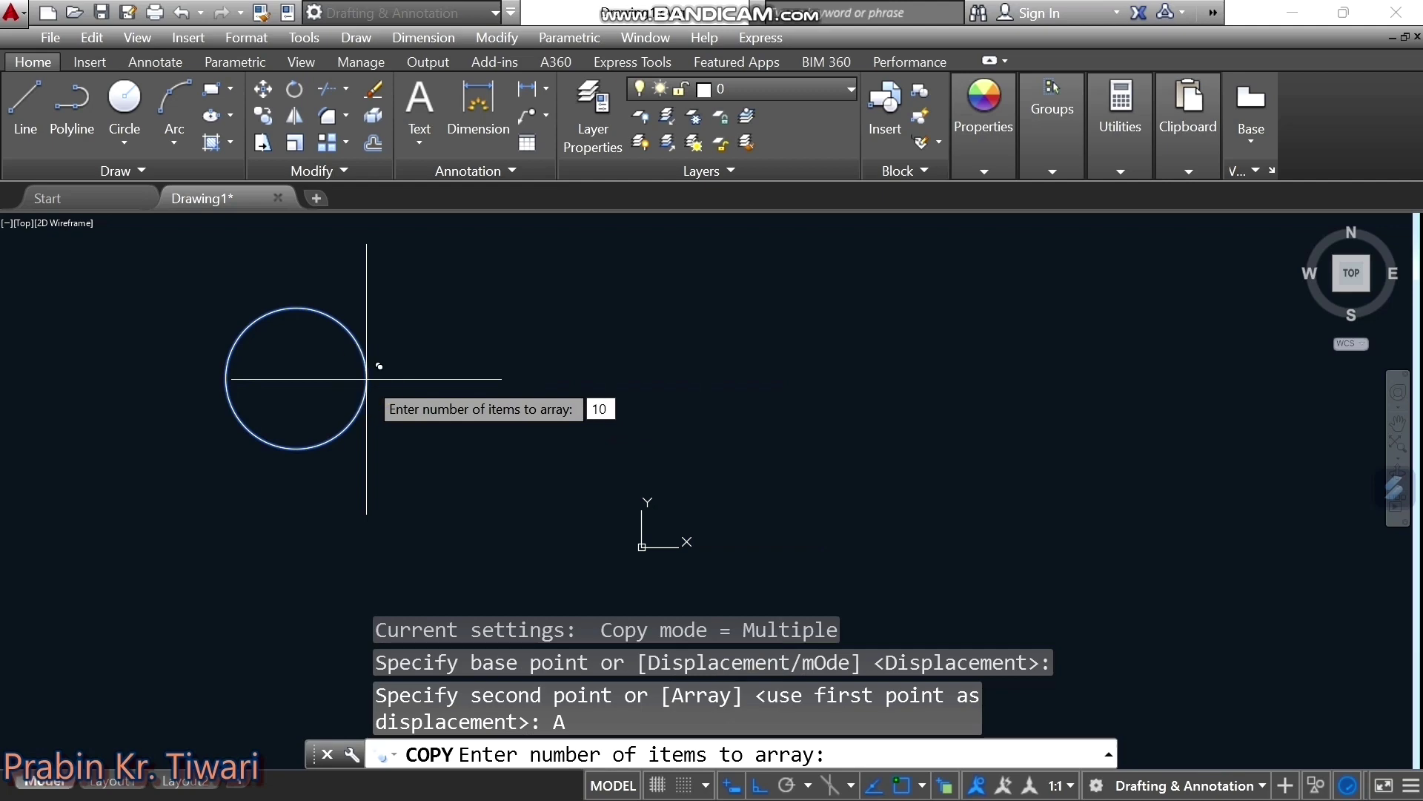
key("Return")
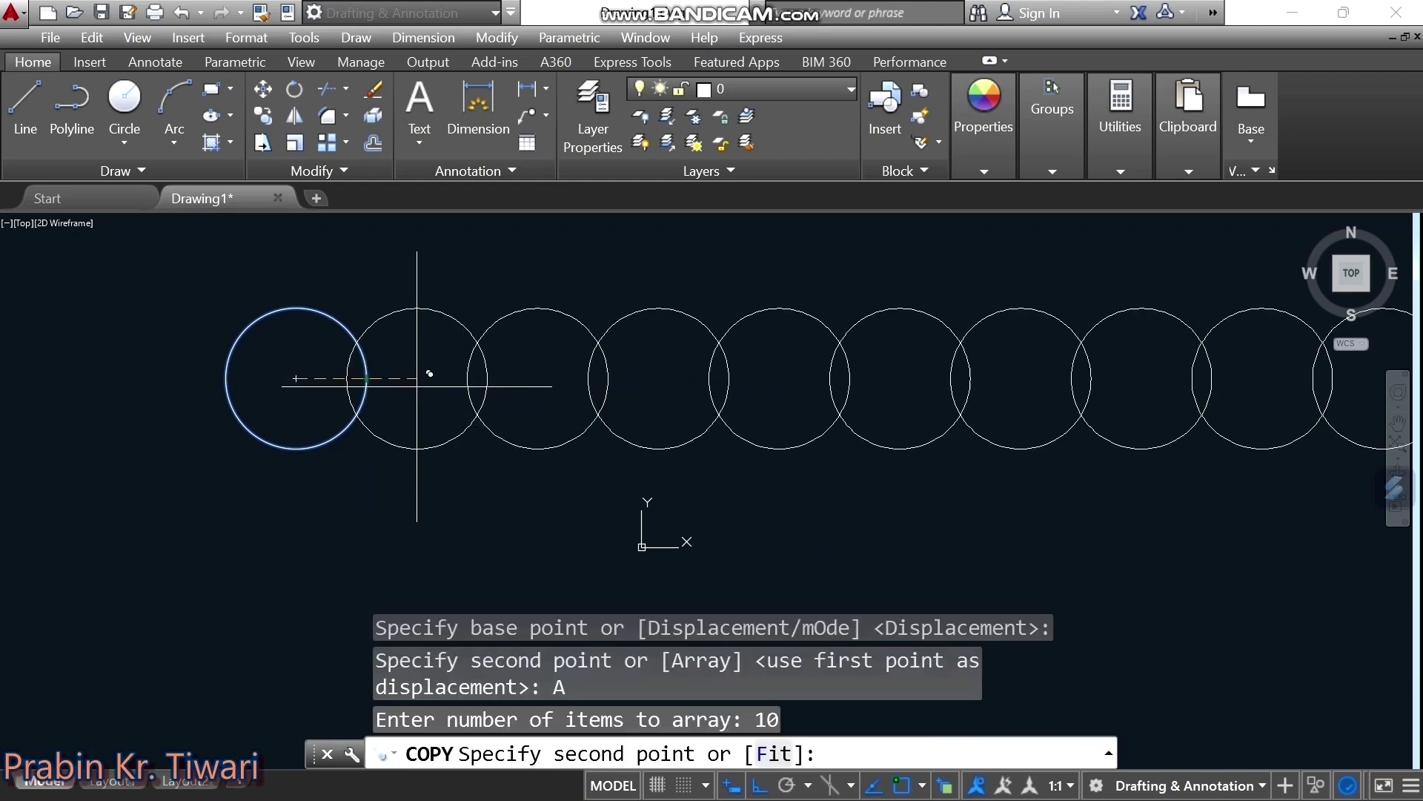
middle_click_drag(416, 386, 365, 395)
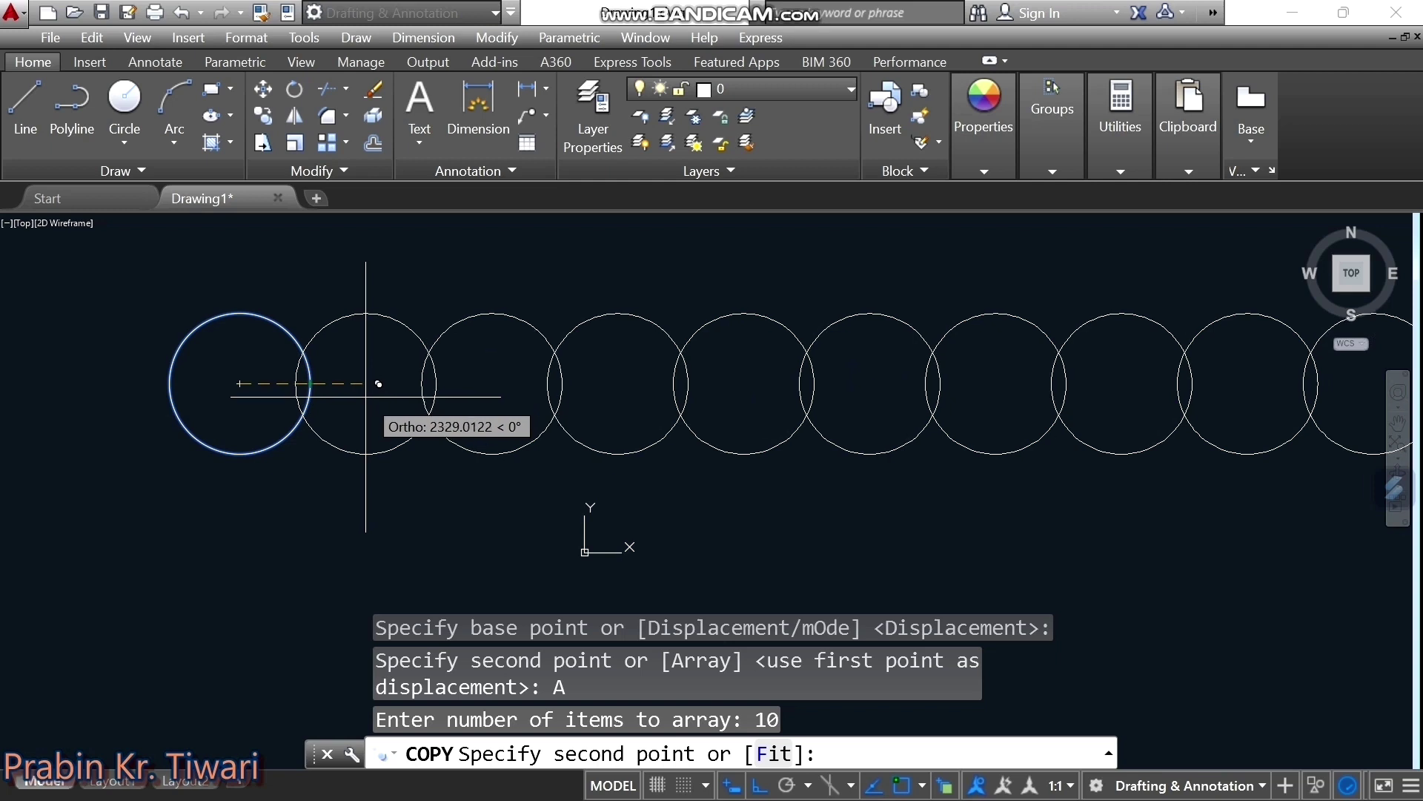
type("2300")
key("Return")
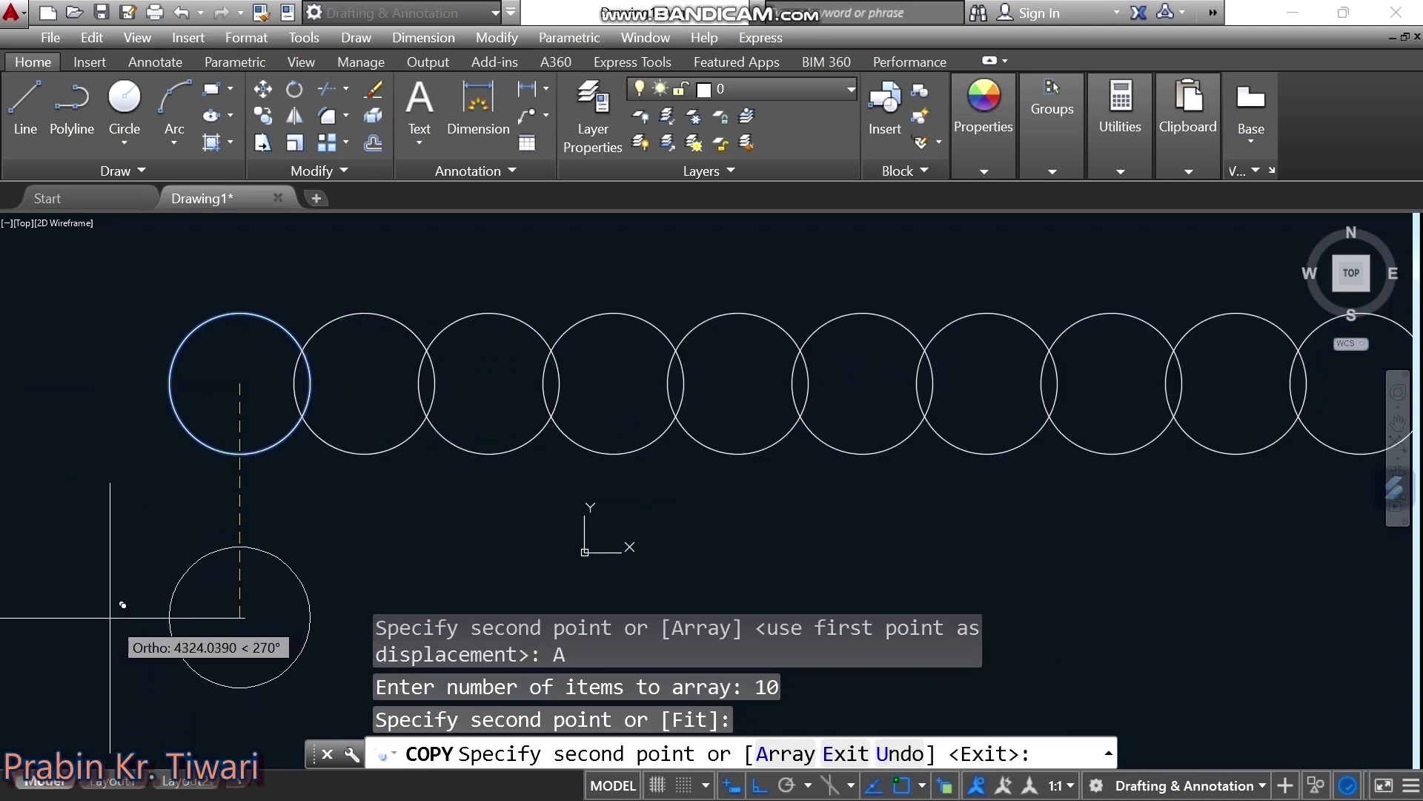
key("Escape")
scroll(334, 534, "down", 4)
middle_click_drag(334, 534, 289, 460)
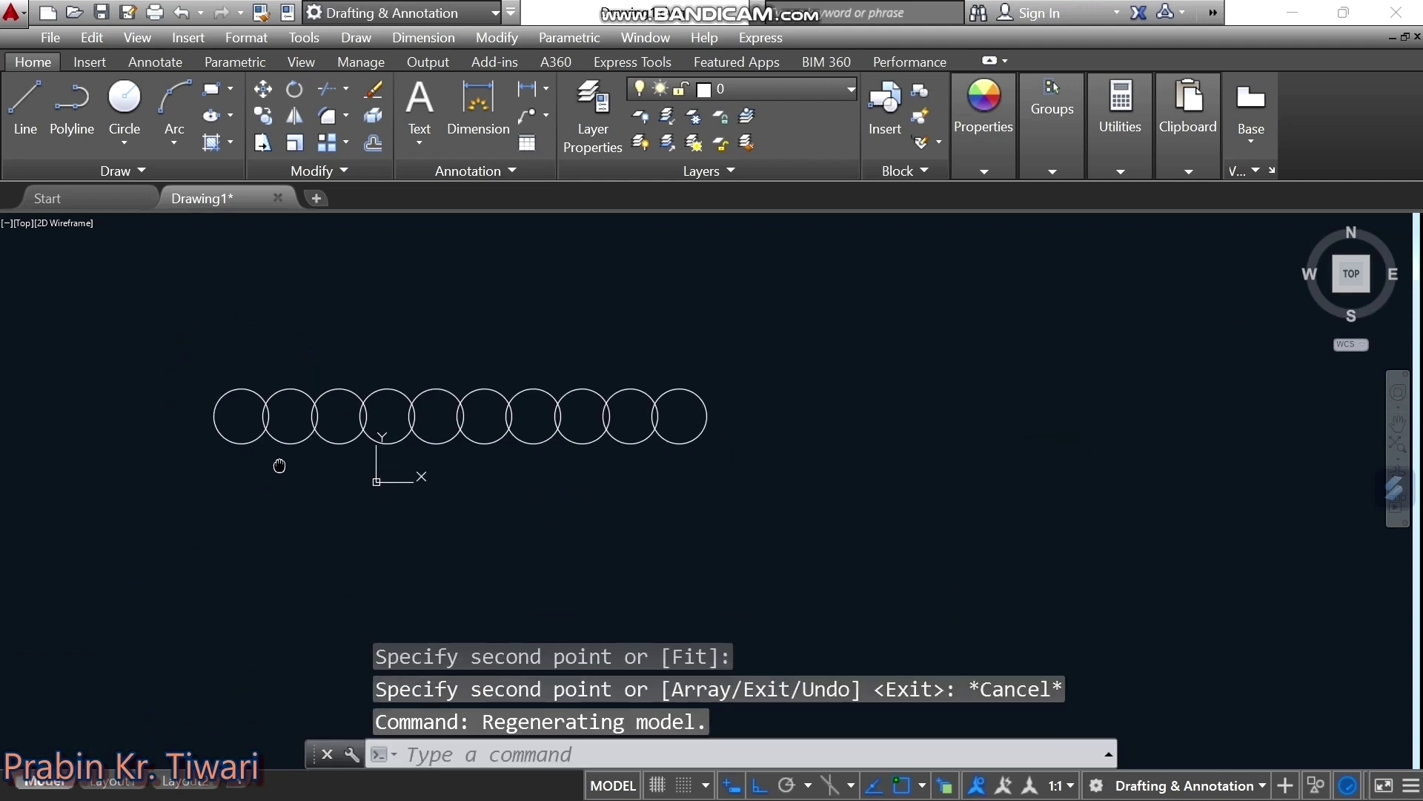
scroll(334, 445, "up", 1)
scroll(424, 444, "up", 2)
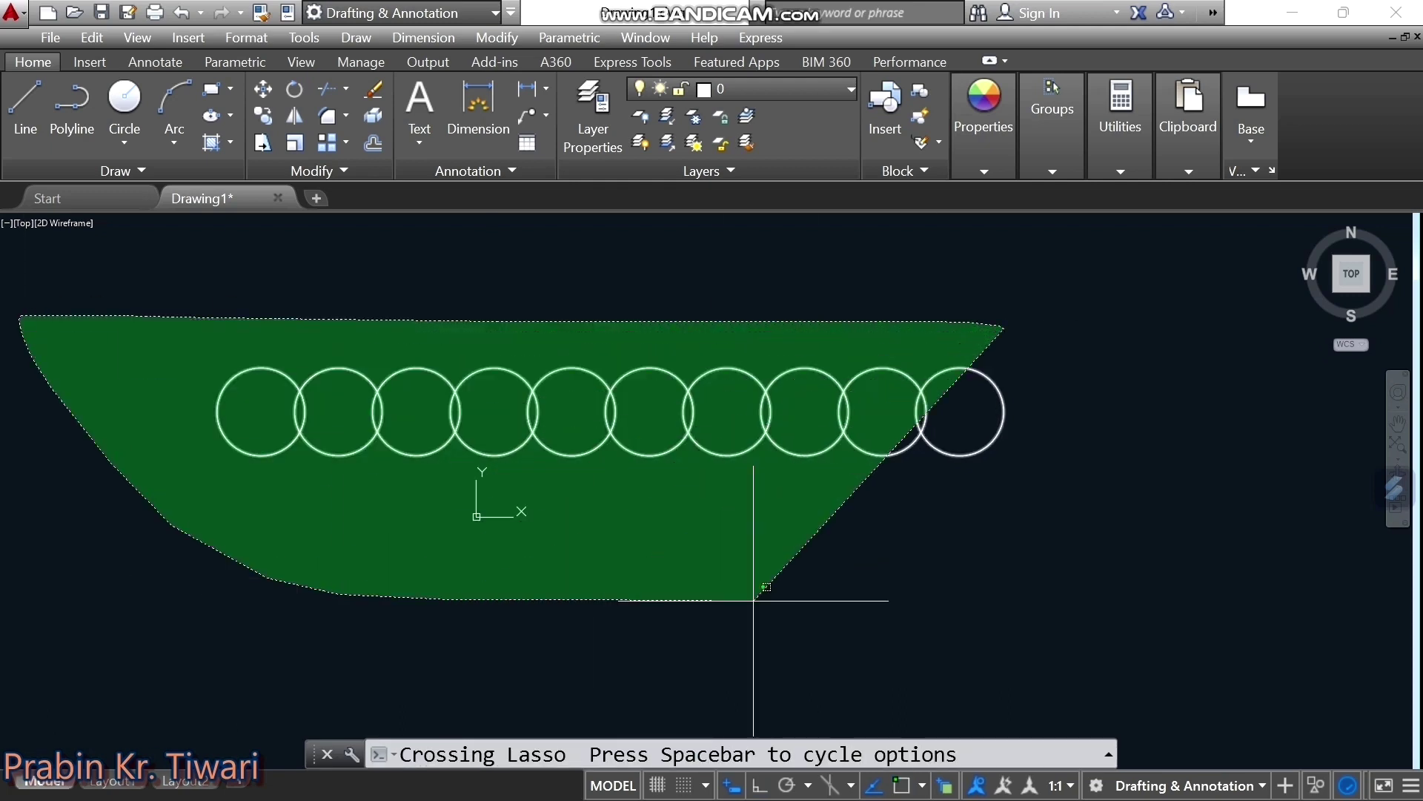
Select the row of ten overlapping circles and delete them
left_click_drag(1001, 319, 875, 605)
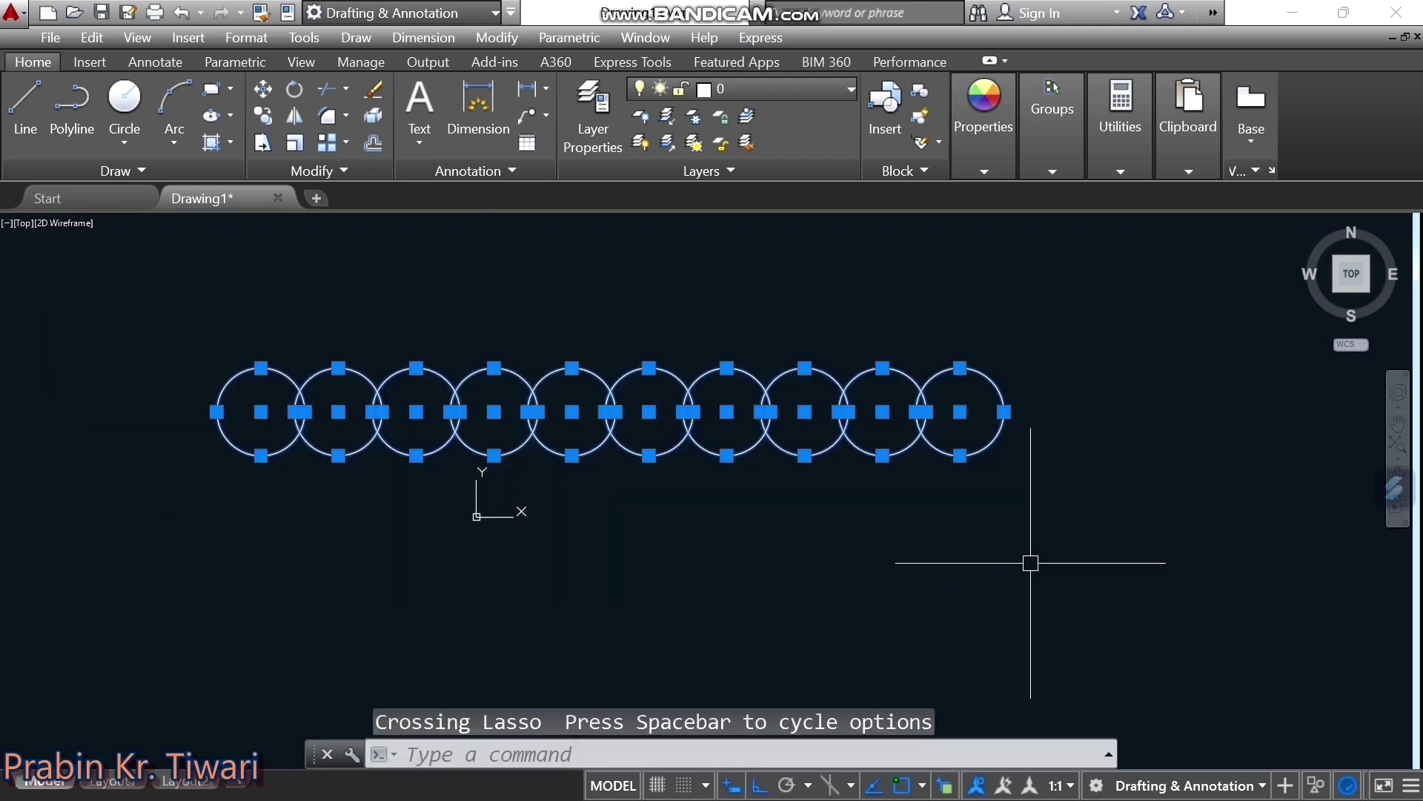
key("Delete")
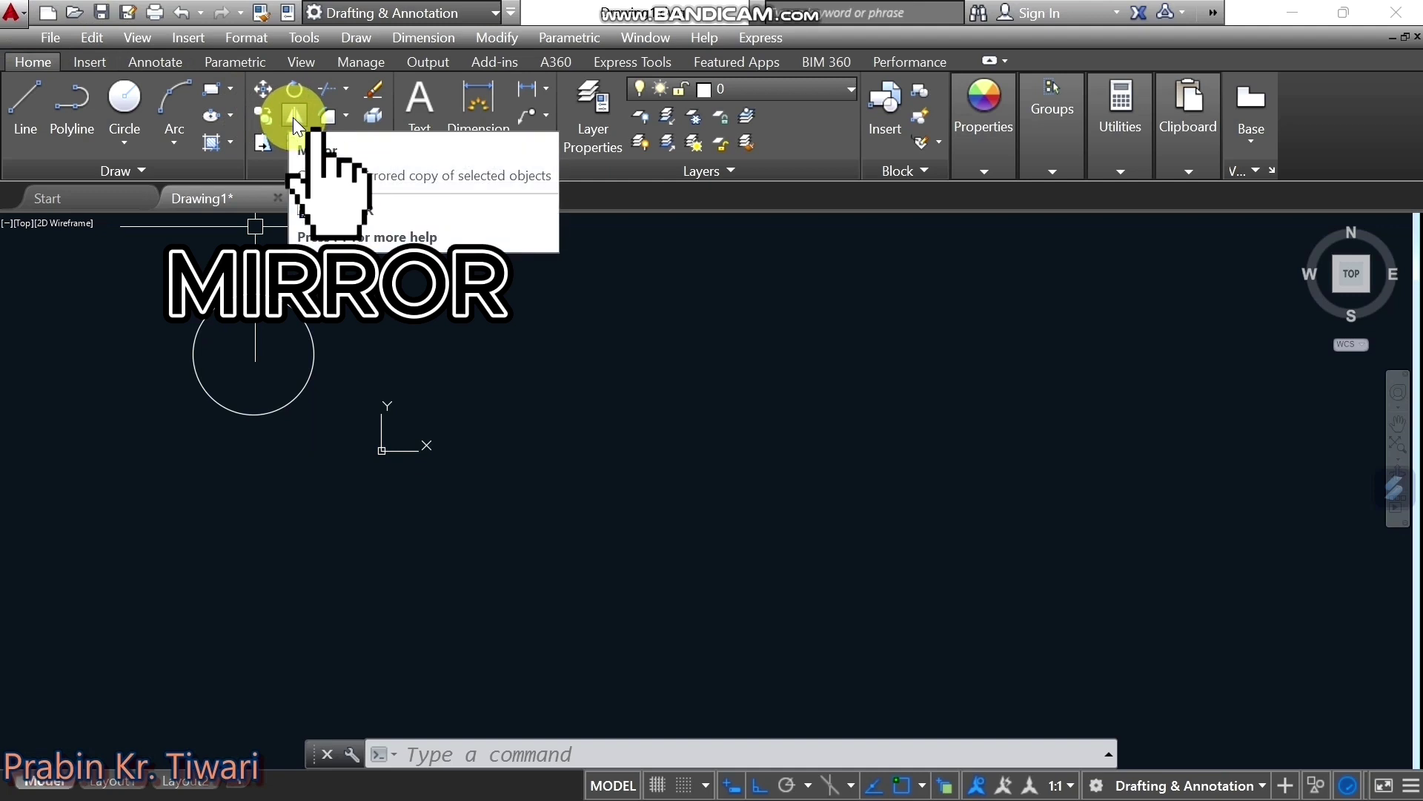
left_click(491, 39)
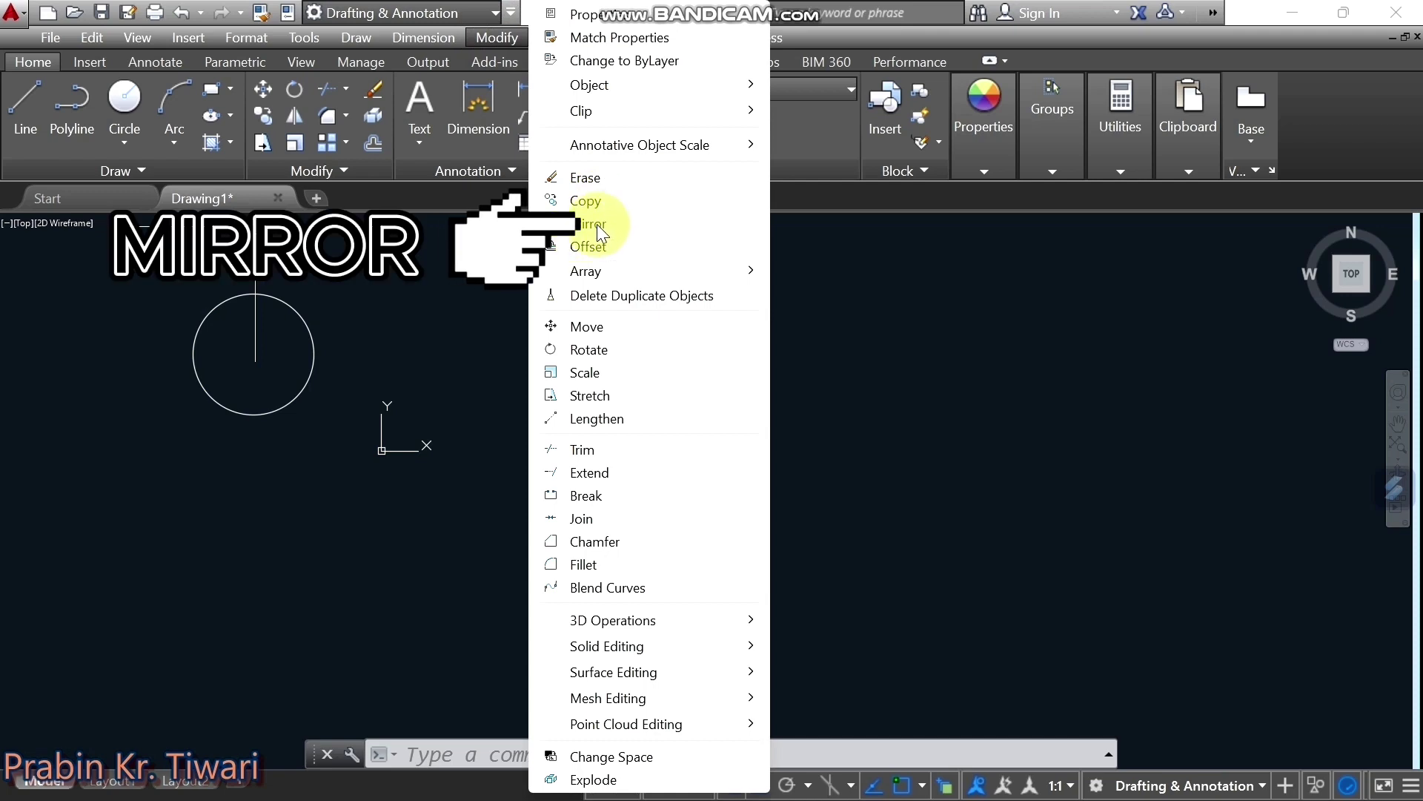
left_click(485, 283)
left_click(440, 318)
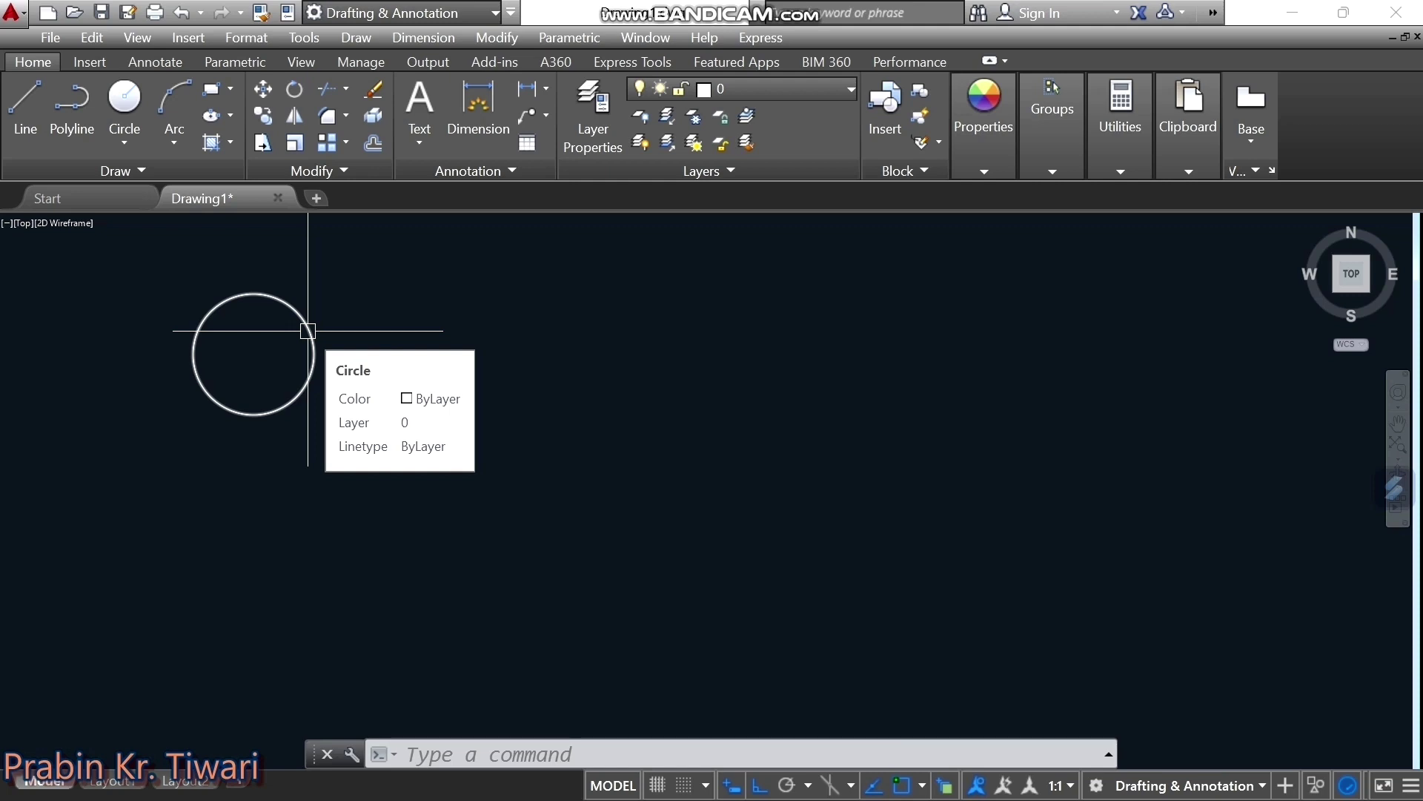
Mirror the circle (MI) across a line to its right, keeping the source circle
type("m")
left_click(308, 332)
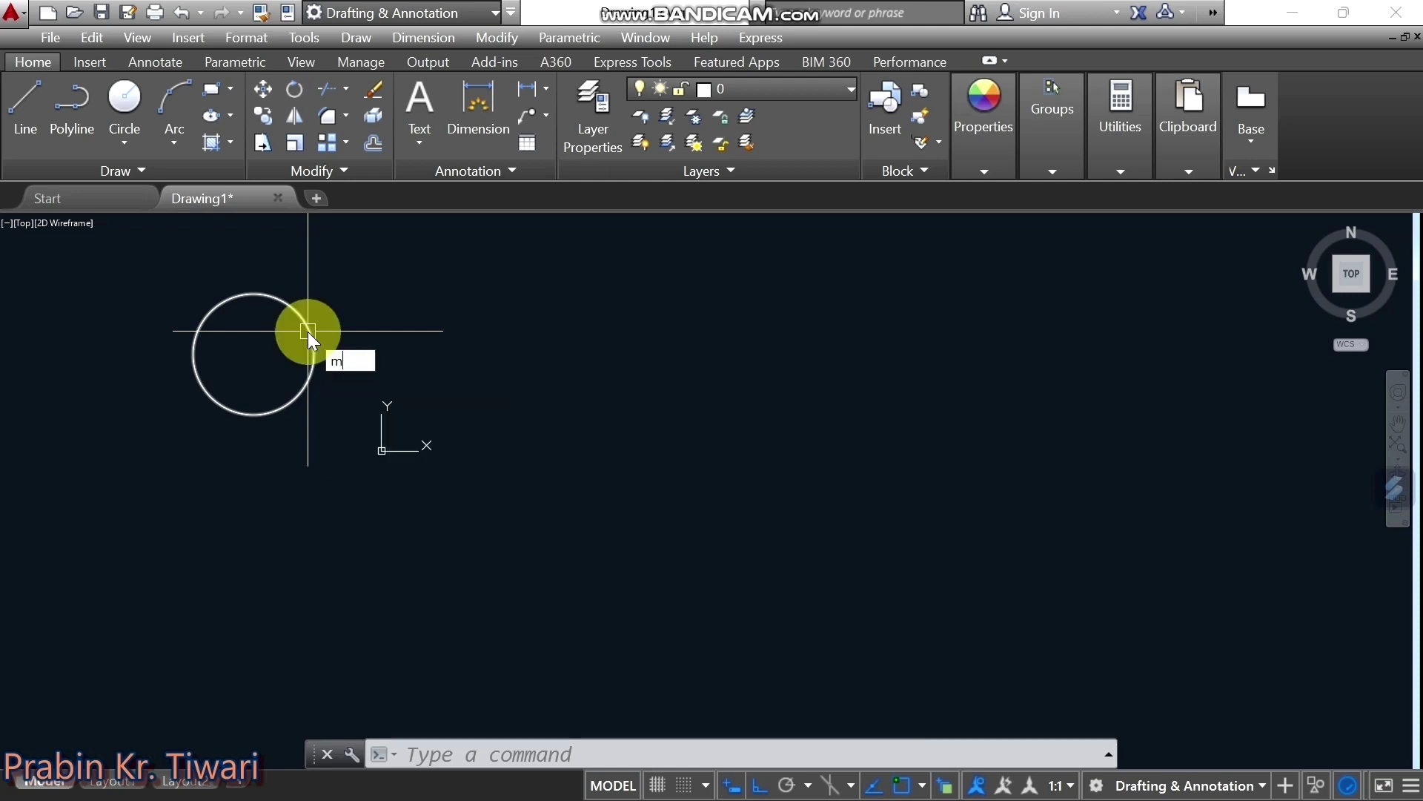
type("i")
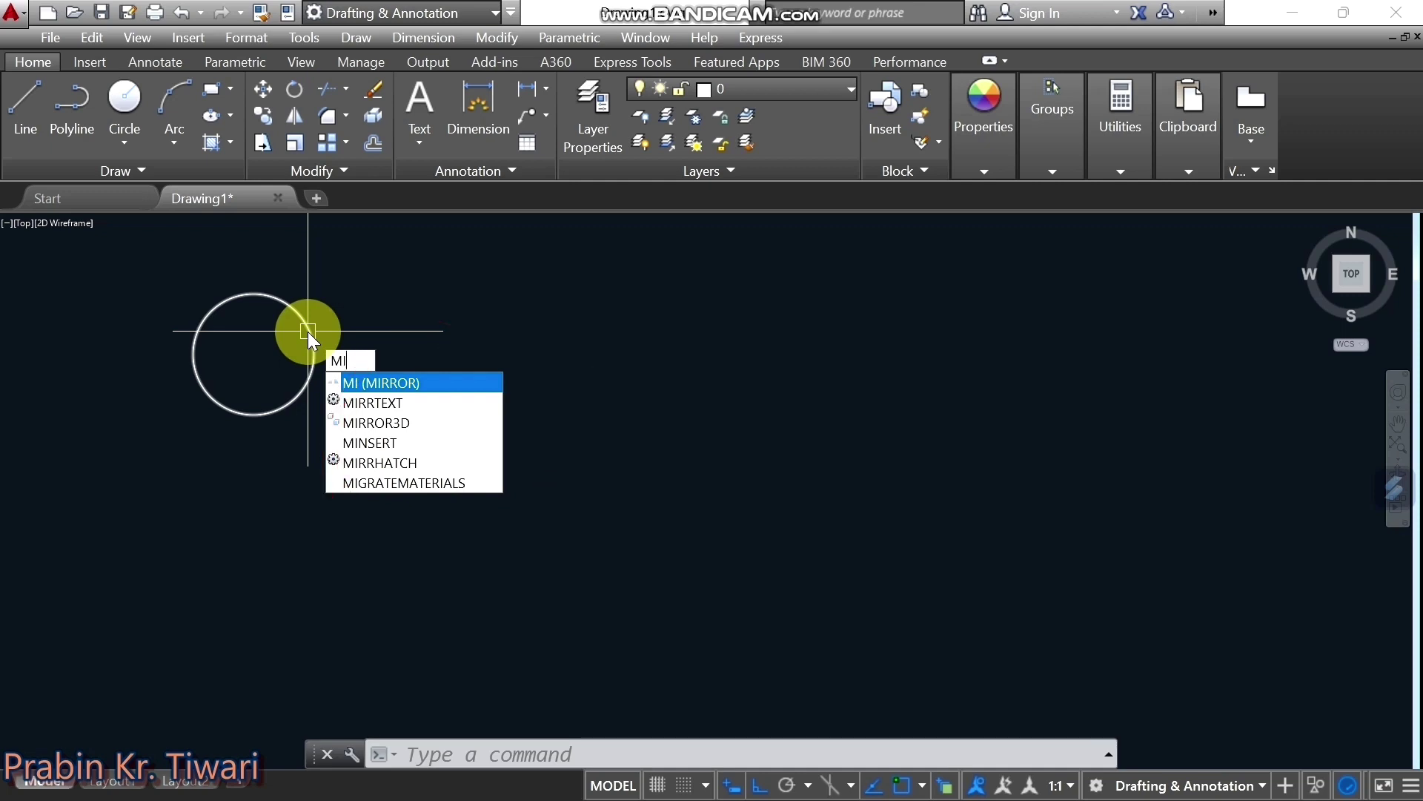
key("Return")
left_click(307, 330)
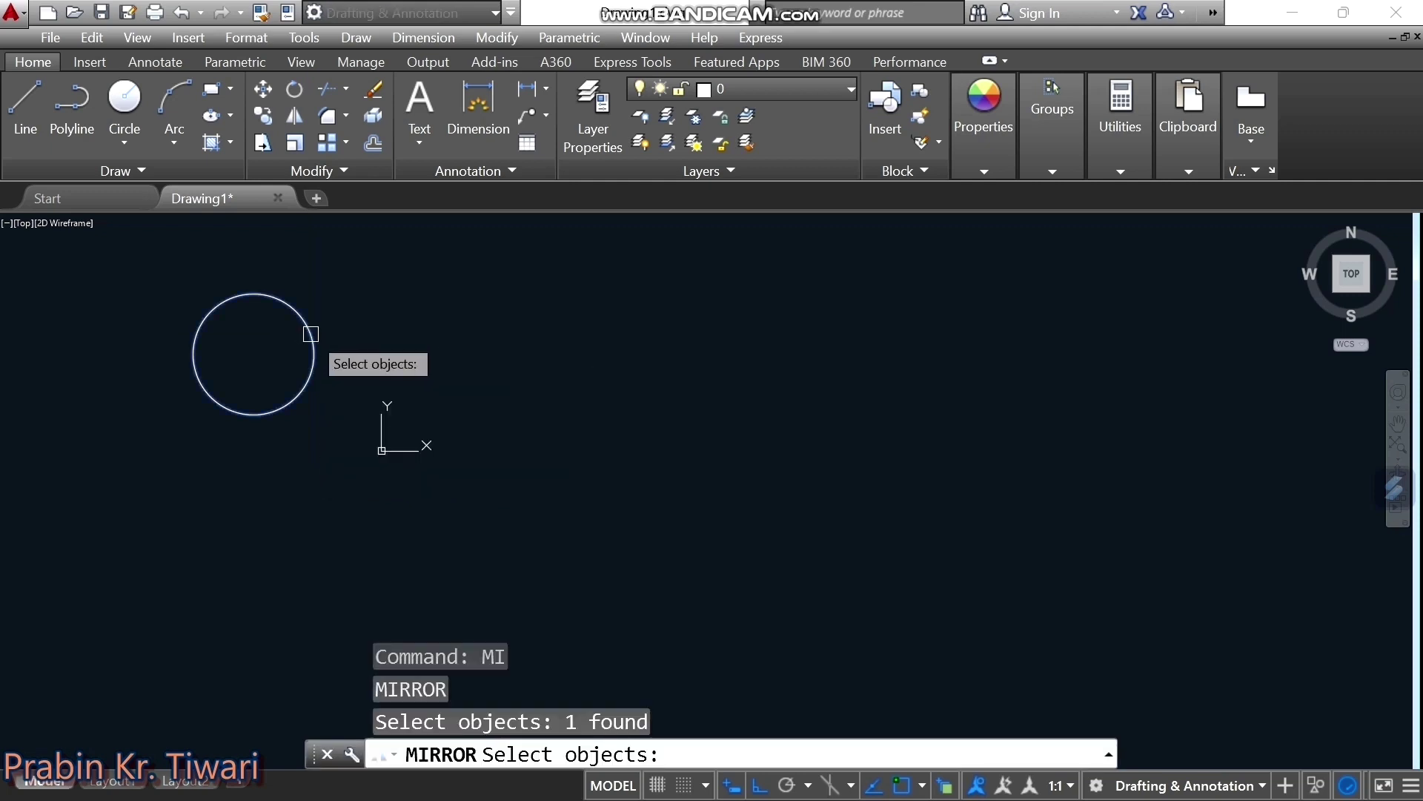
key("Return")
left_click(410, 360)
left_click(444, 467)
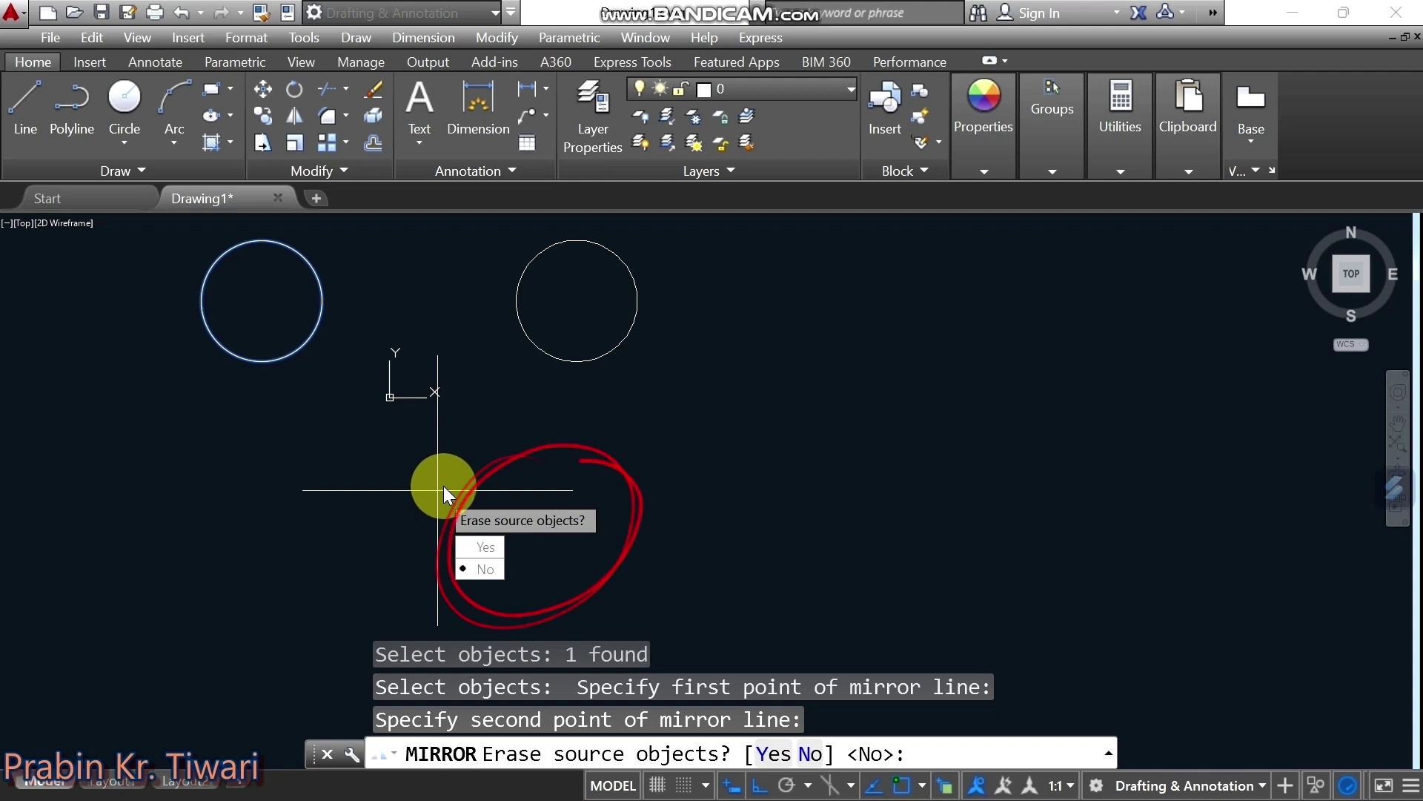
left_click(480, 569)
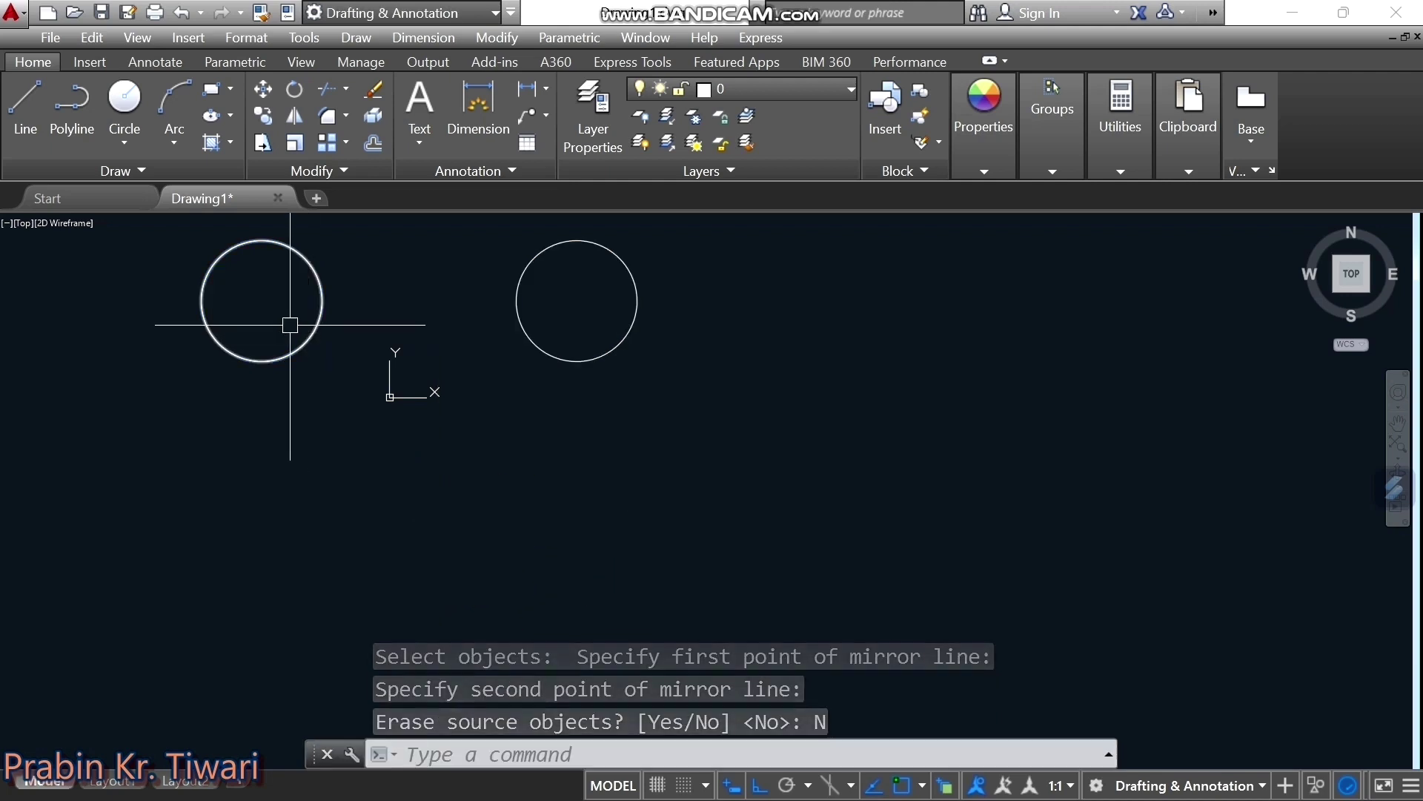
middle_click_drag(314, 321, 368, 371)
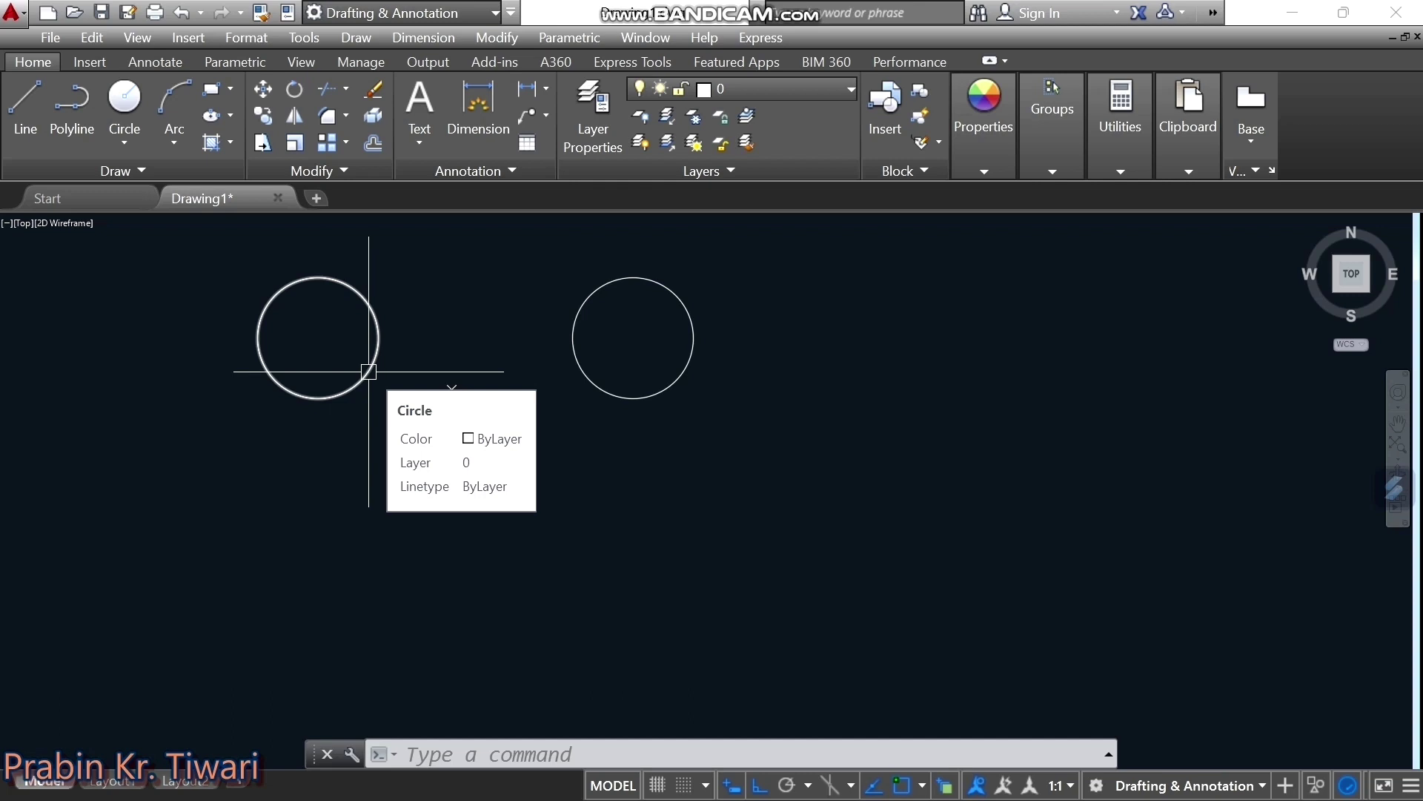
scroll(368, 372, "down", 2)
middle_click_drag(381, 215, 432, 265)
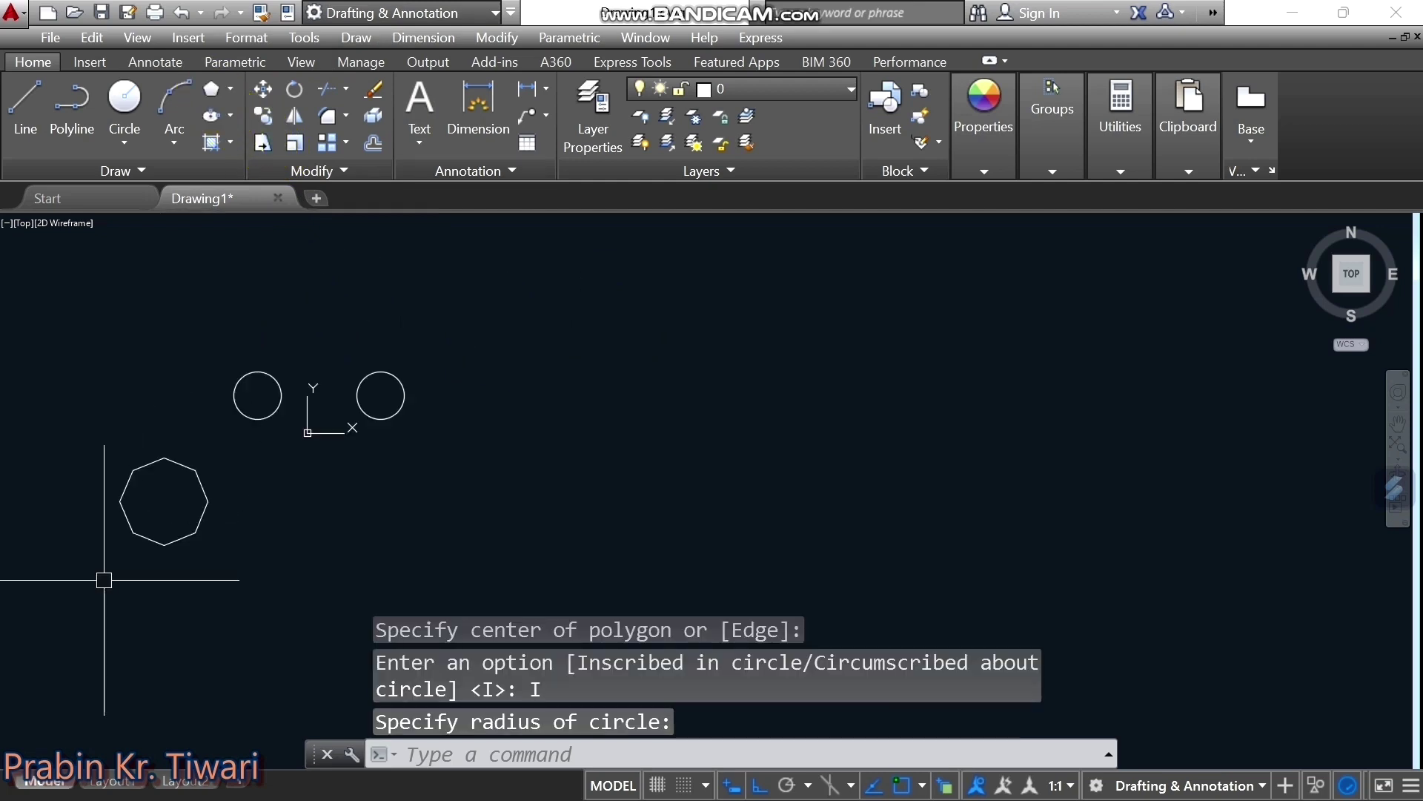
Mirror the octagon across a horizontal line below it, erasing the source octagon
scroll(114, 572, "down", 2)
middle_click_drag(137, 492, 165, 416)
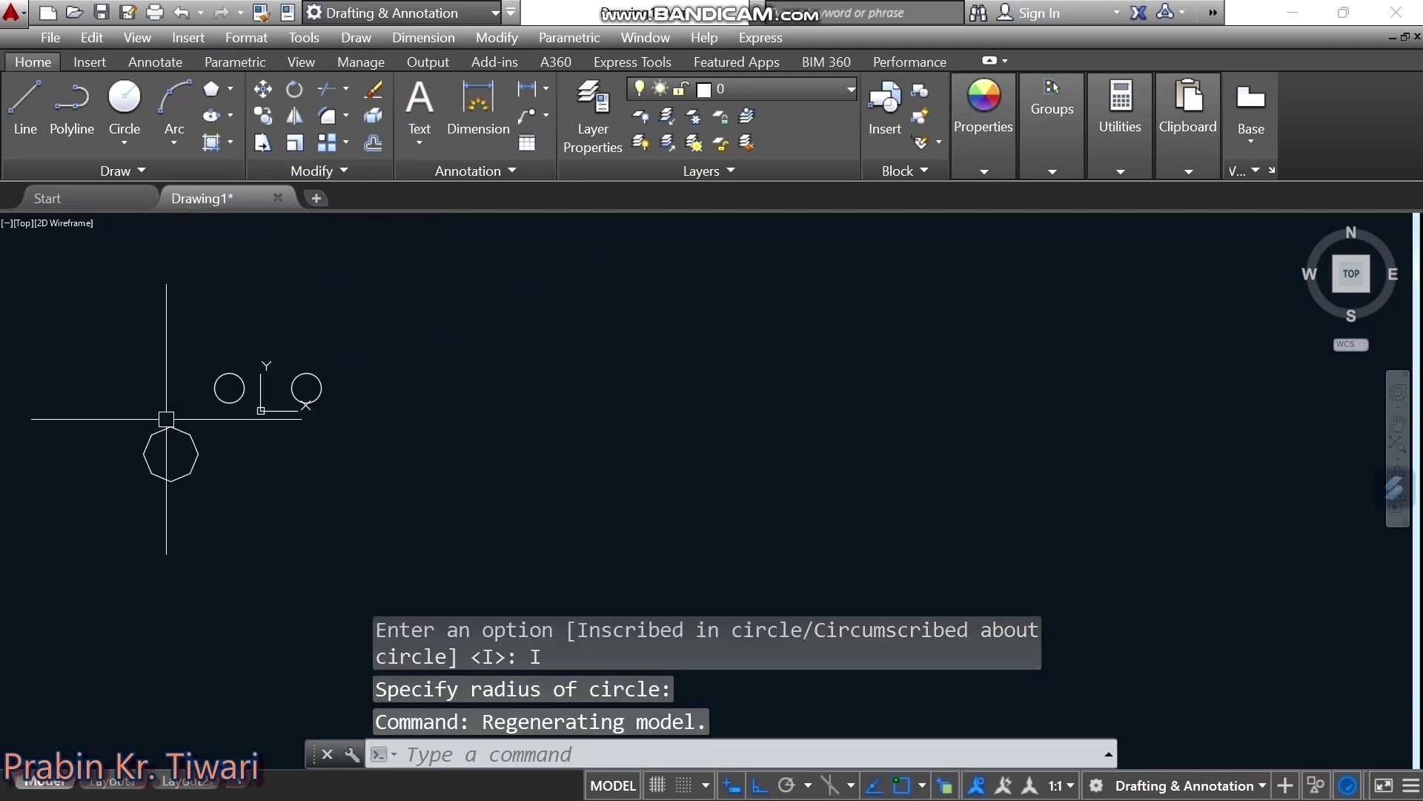
scroll(165, 415, "up", 3)
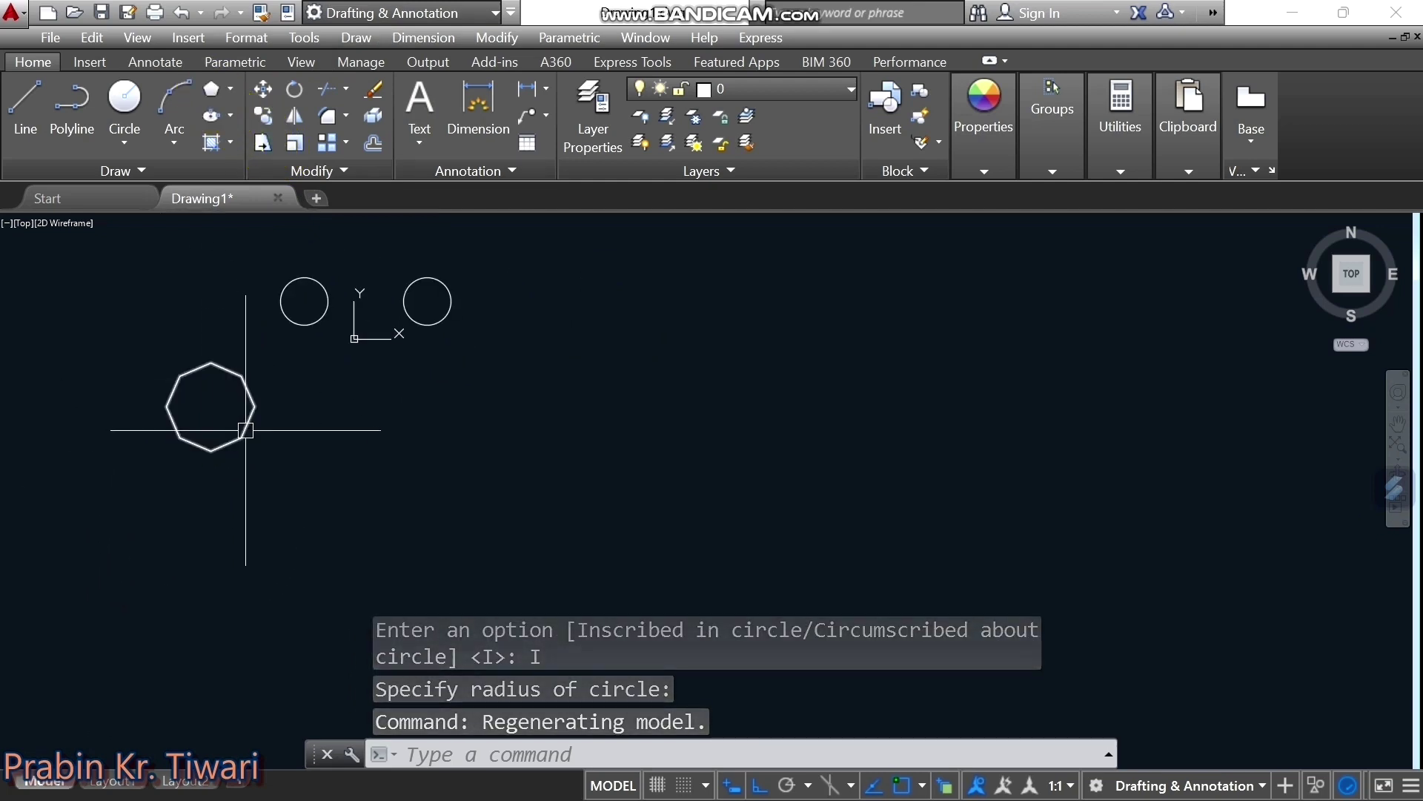
left_click(296, 115)
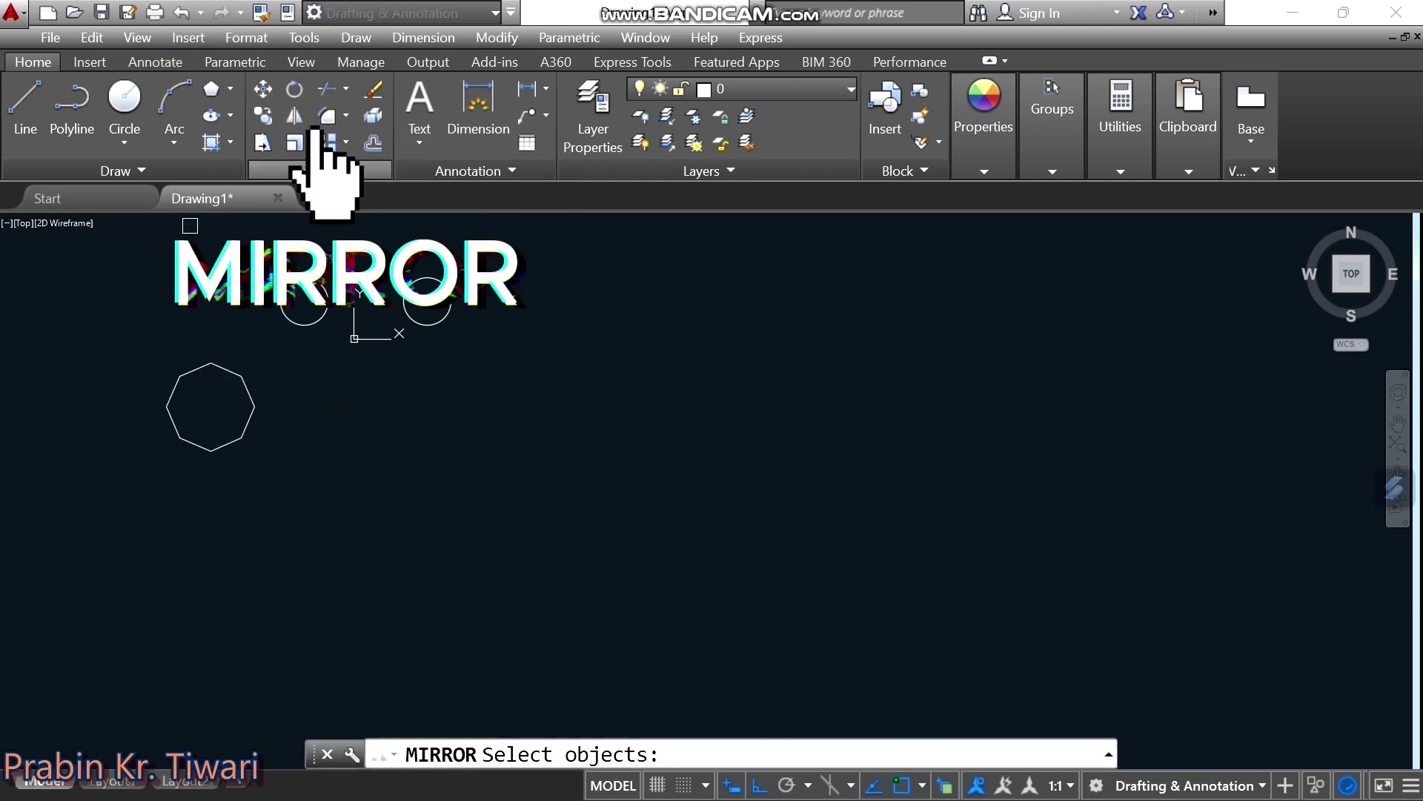
left_click(239, 434)
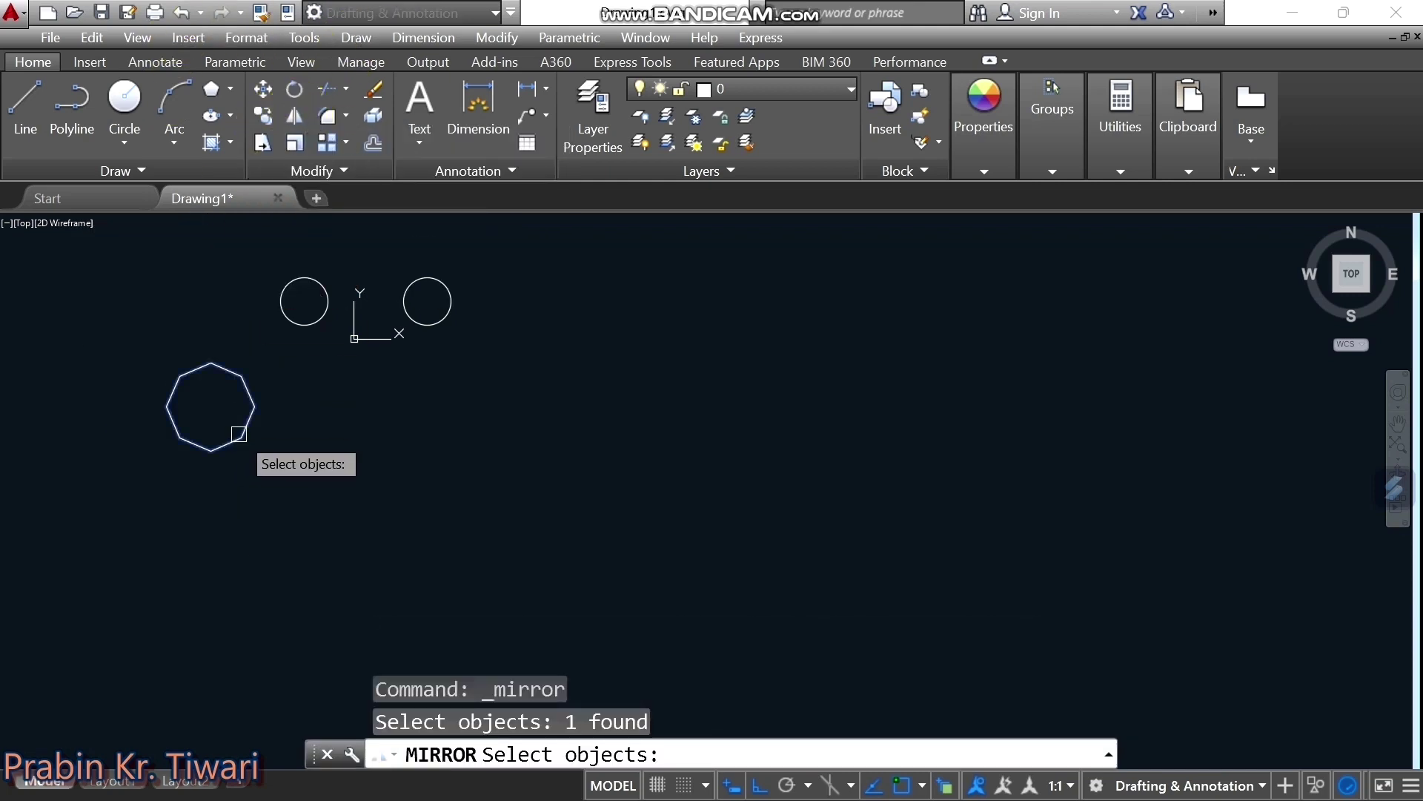
key("Return")
left_click(326, 490)
left_click(447, 491)
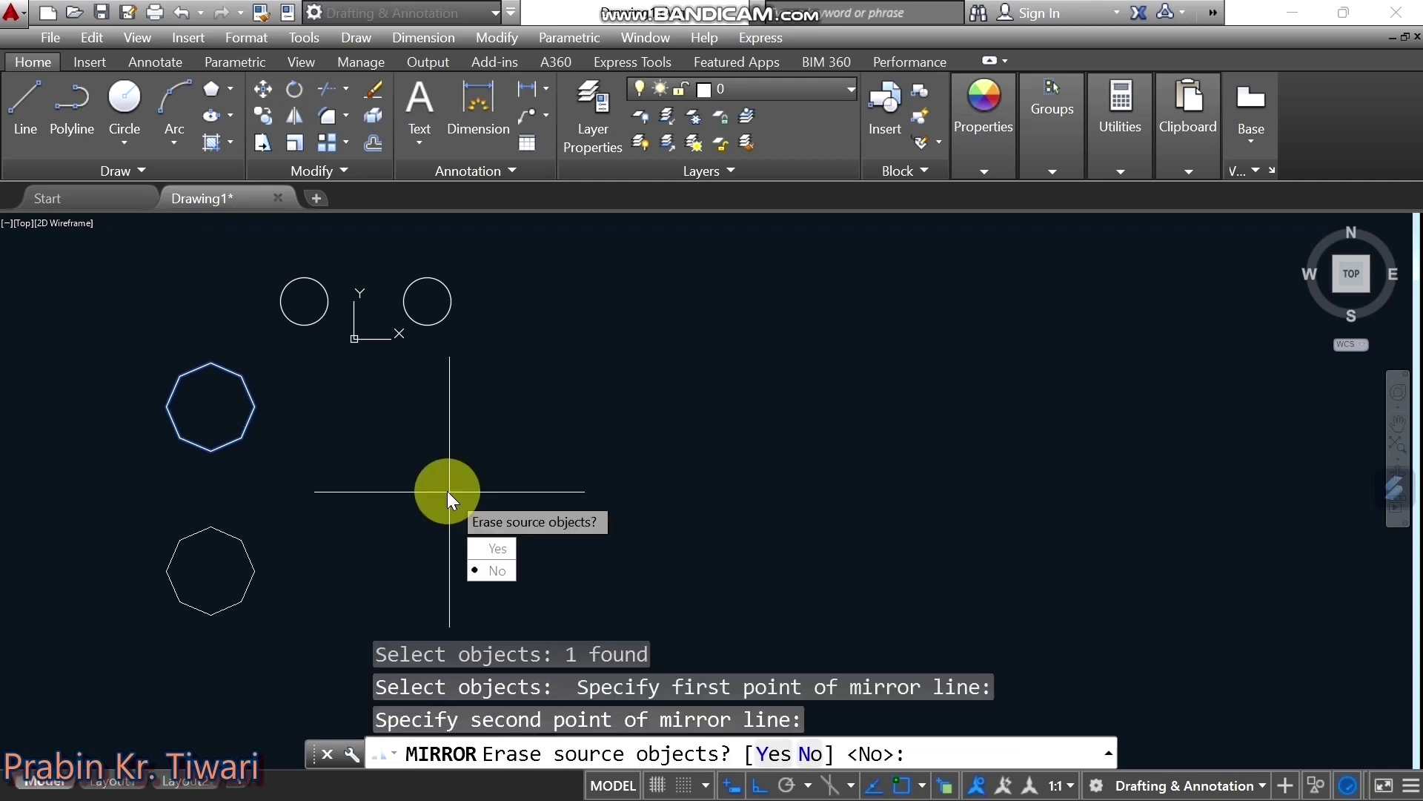
left_click(486, 548)
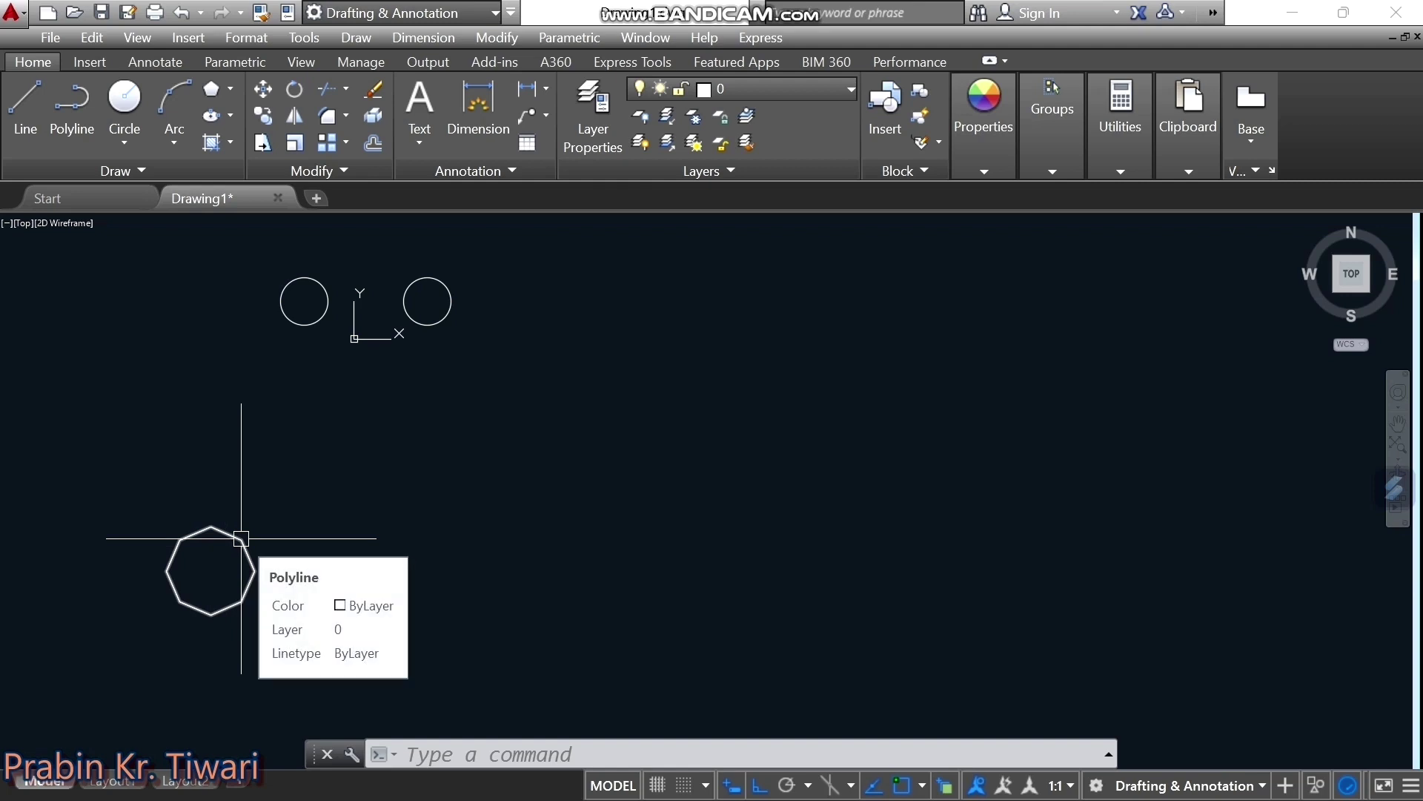
scroll(246, 329, "down", 2)
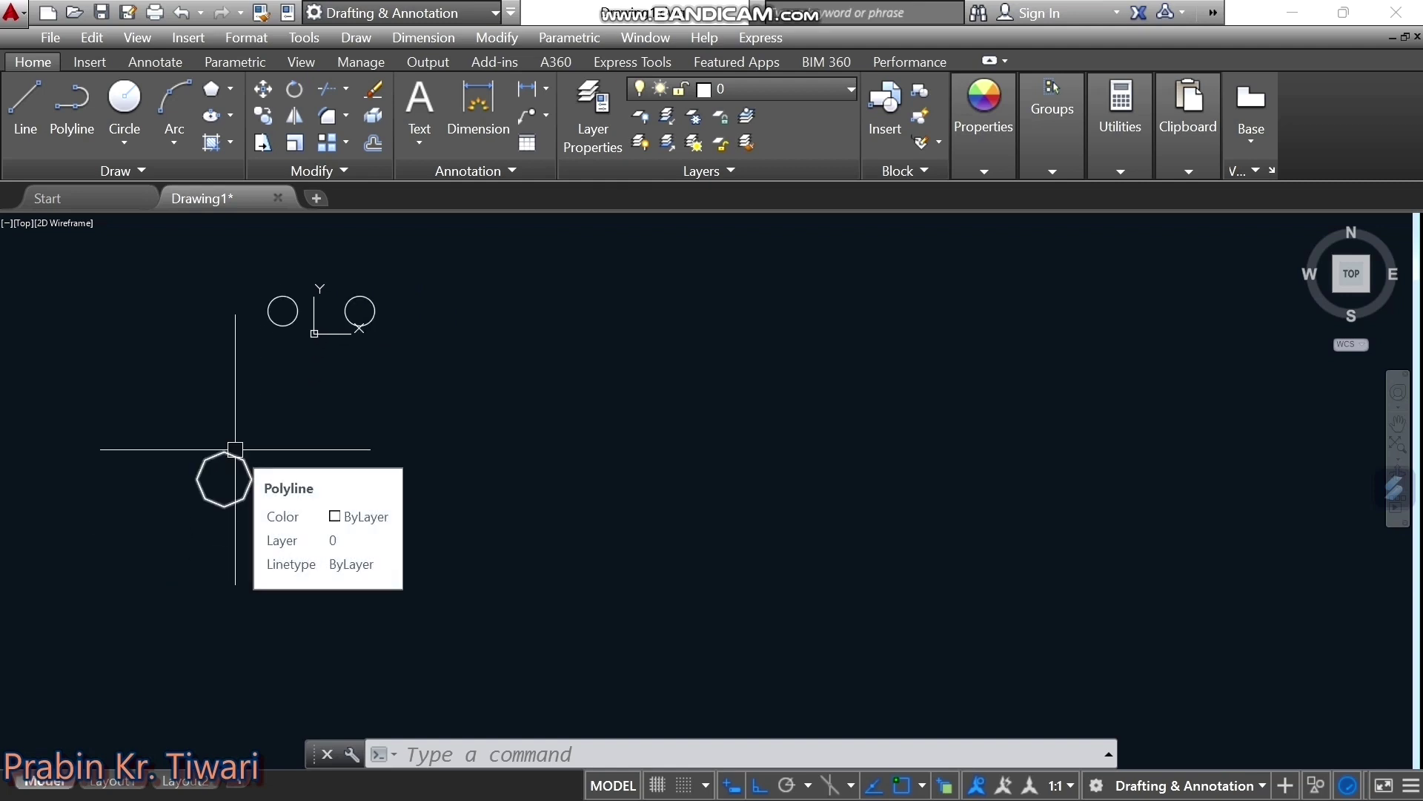
scroll(255, 468, "up", 2)
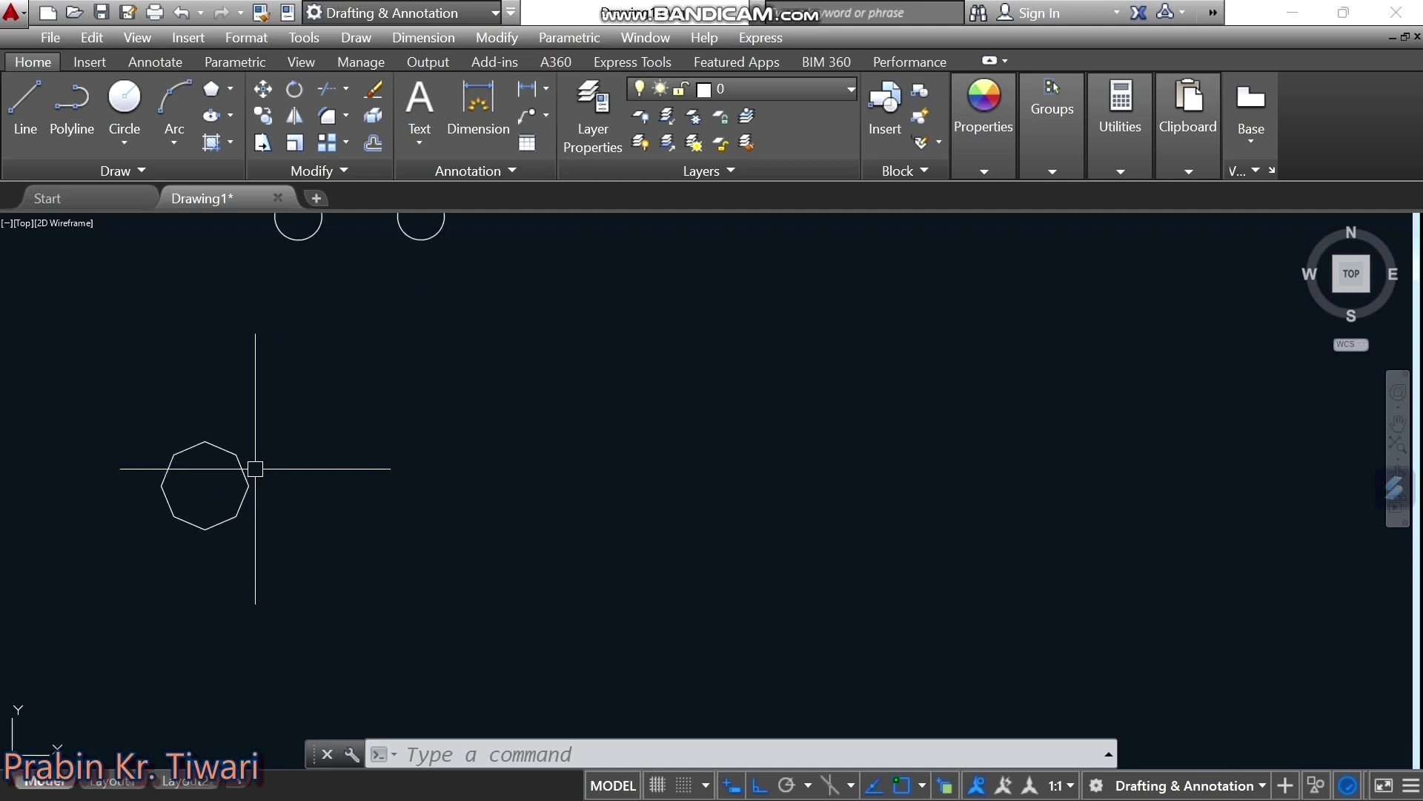
scroll(411, 471, "down", 2)
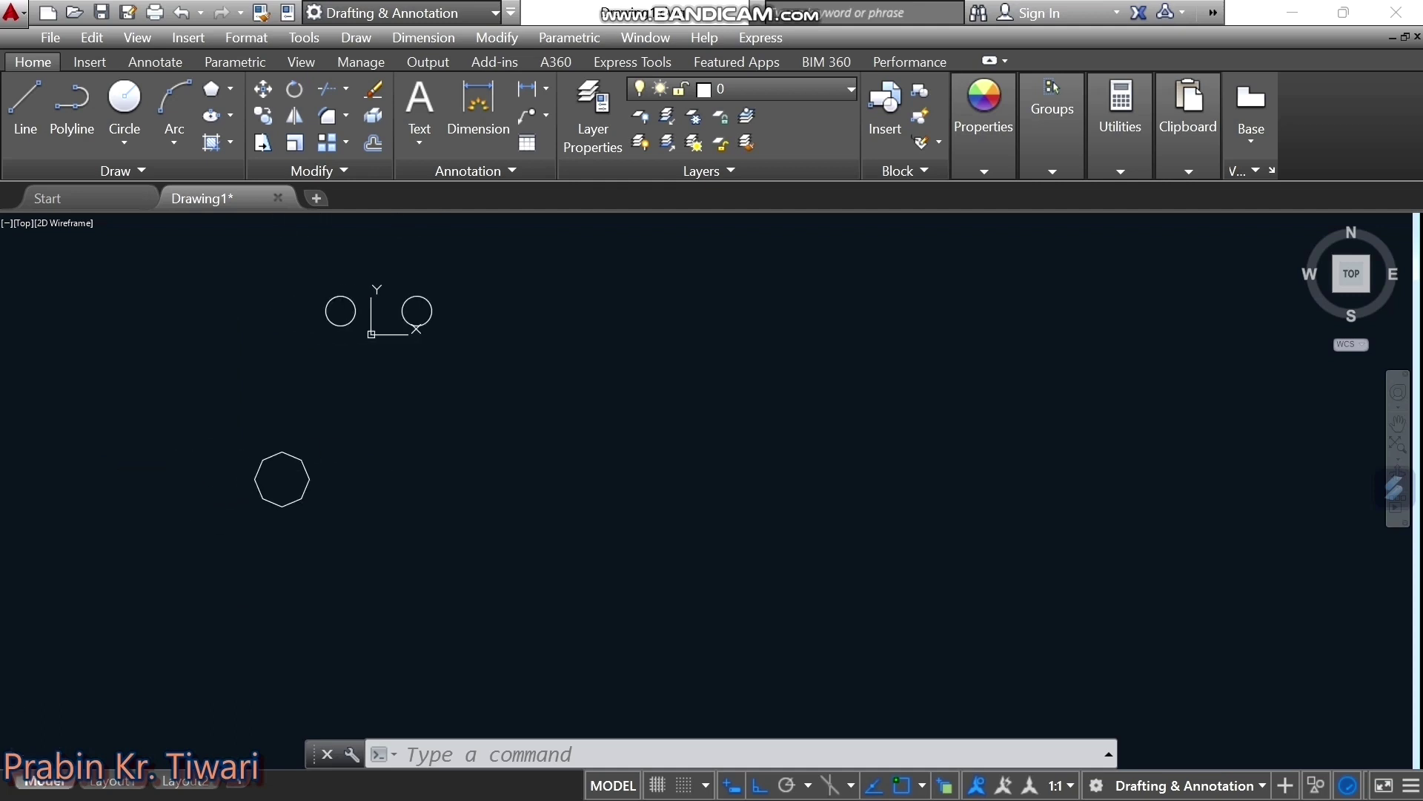
Delete the circles and octagon, then browse the Fillet, Chamfer and Blend options
key("Delete")
left_click(346, 116)
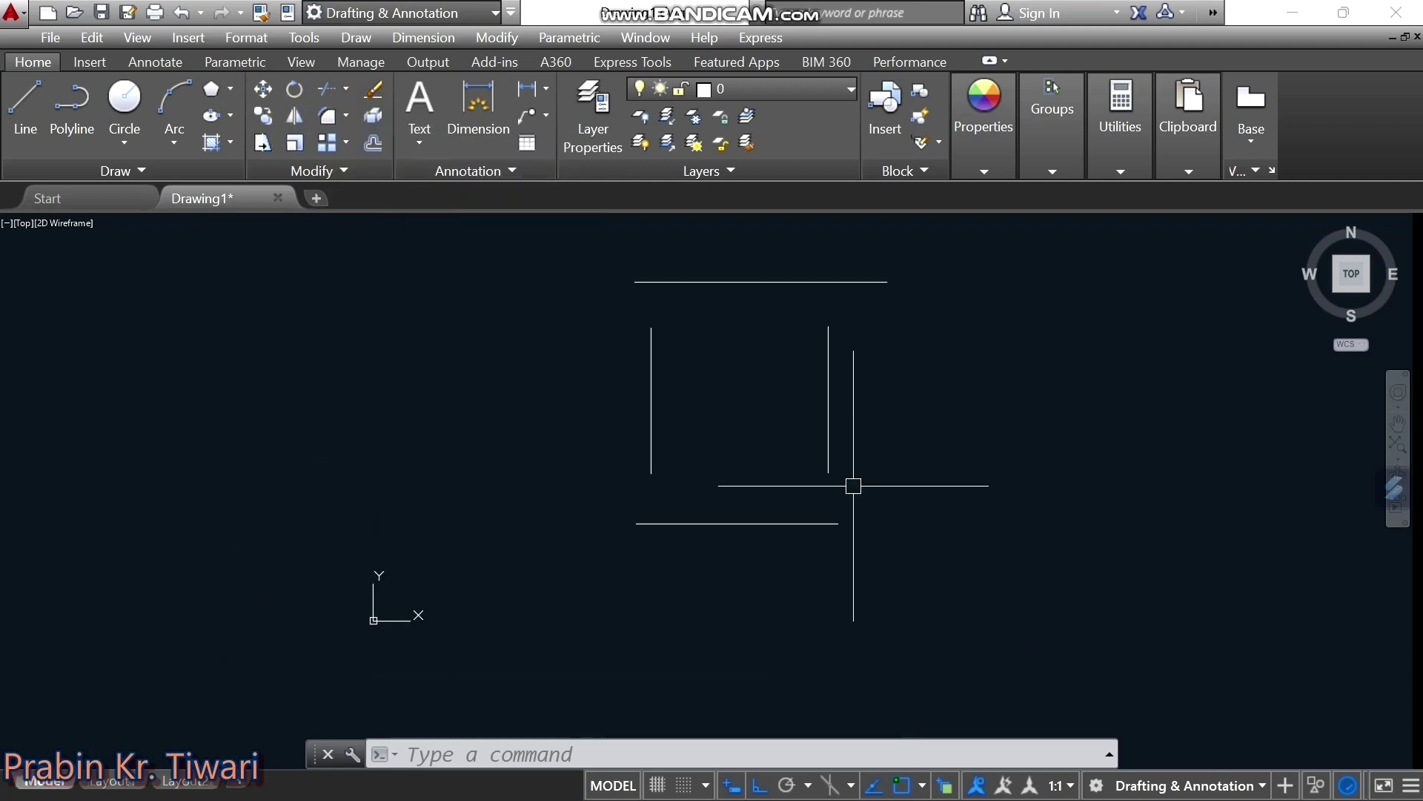
left_click(353, 113)
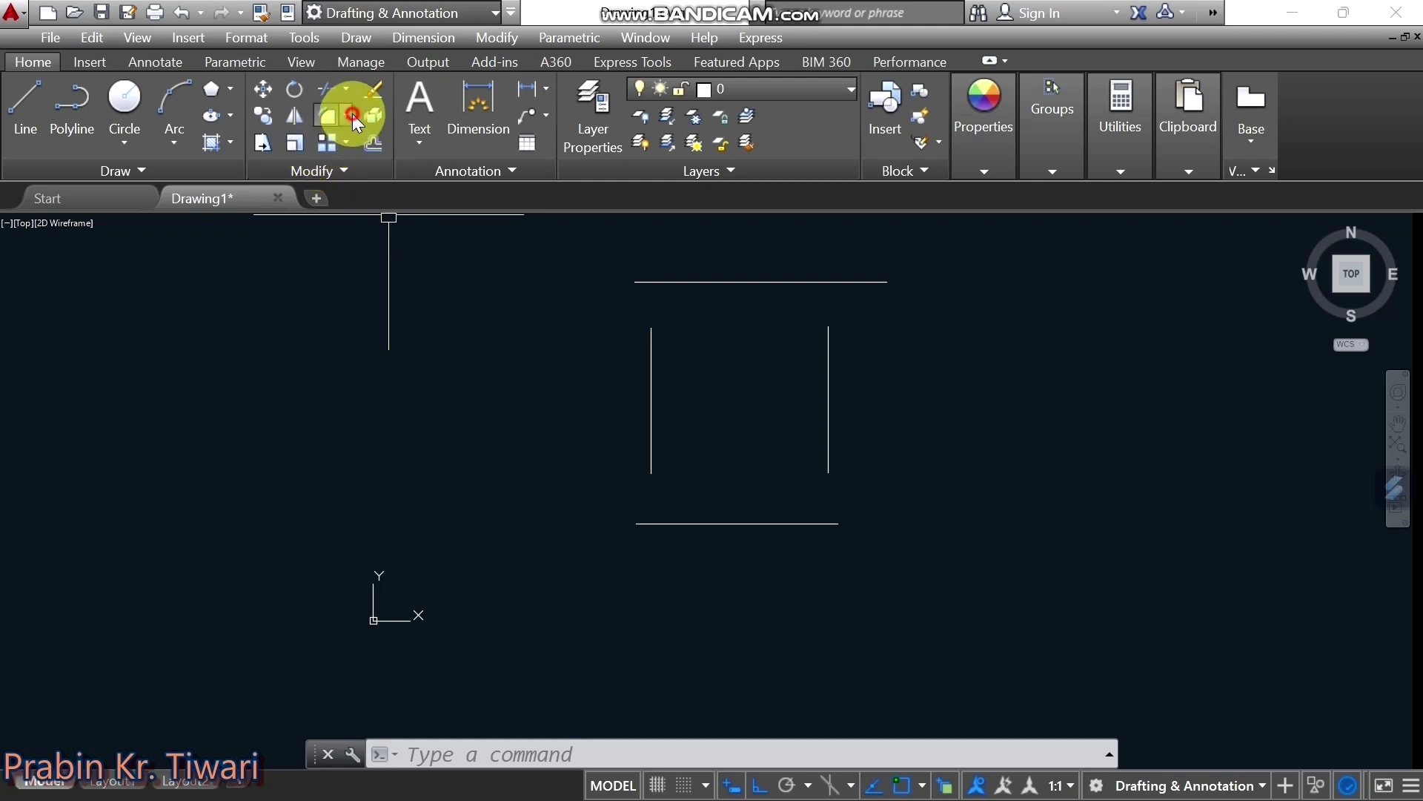
left_click(369, 165)
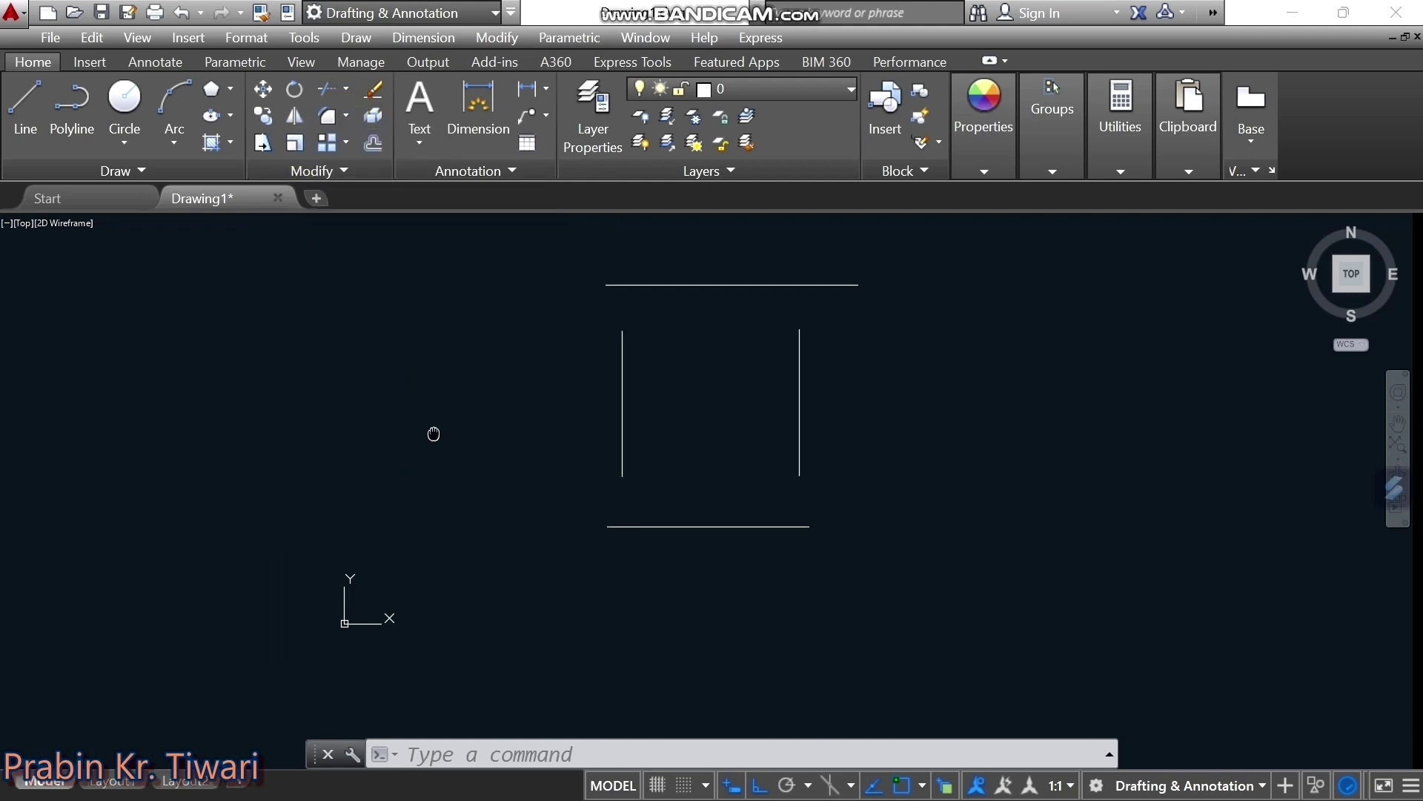
Center the view on the four loose lines and start Fillet
middle_click_drag(432, 432, 336, 455)
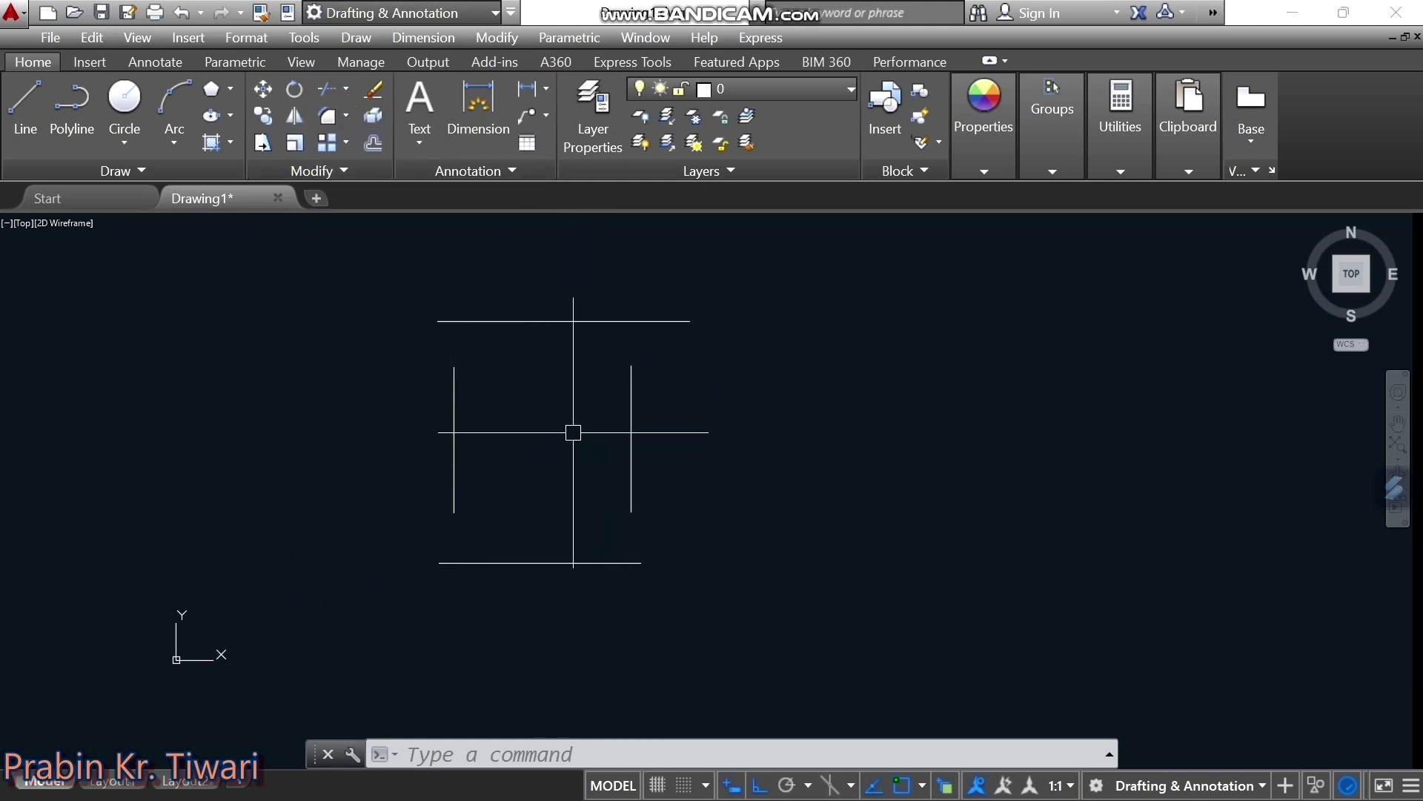
middle_click_drag(524, 482, 541, 461)
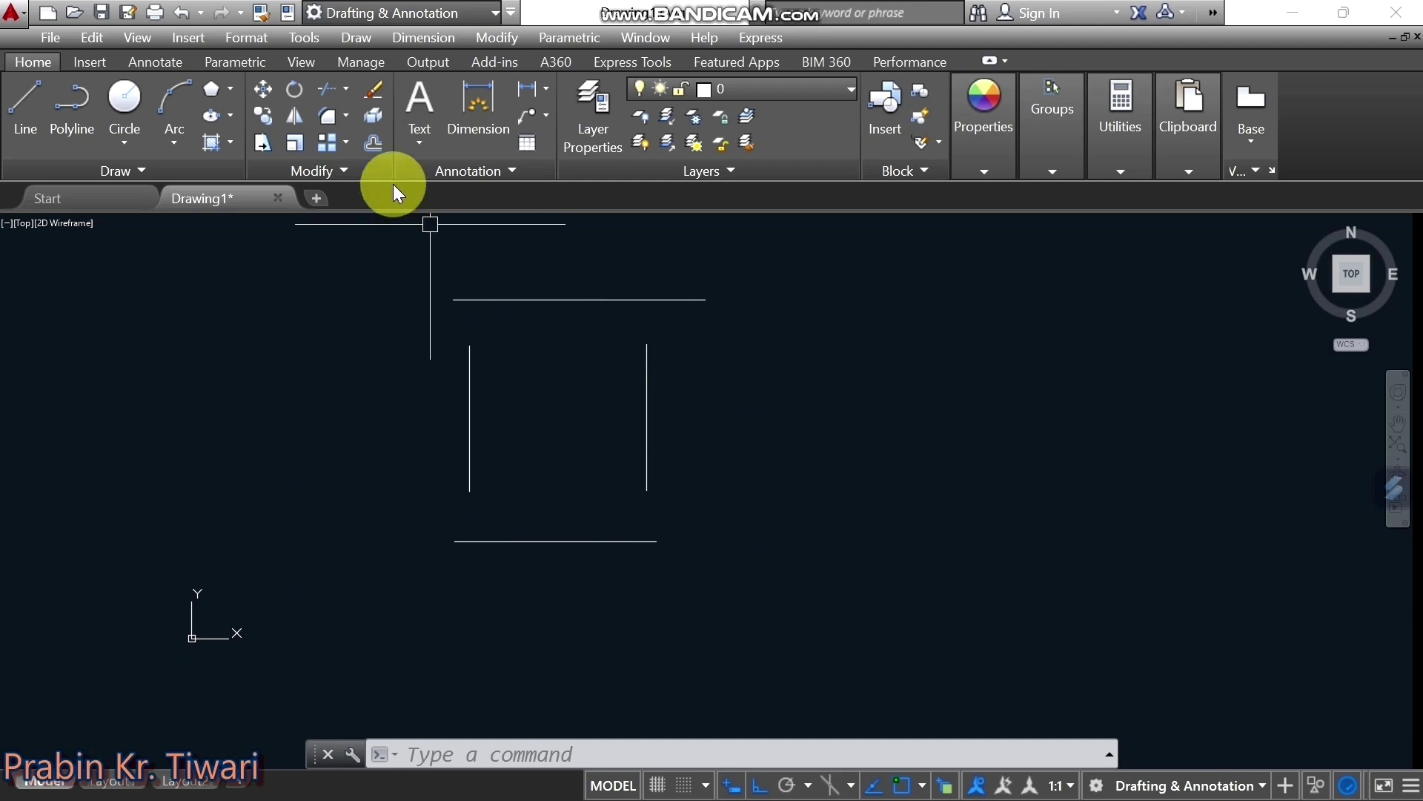
left_click(327, 117)
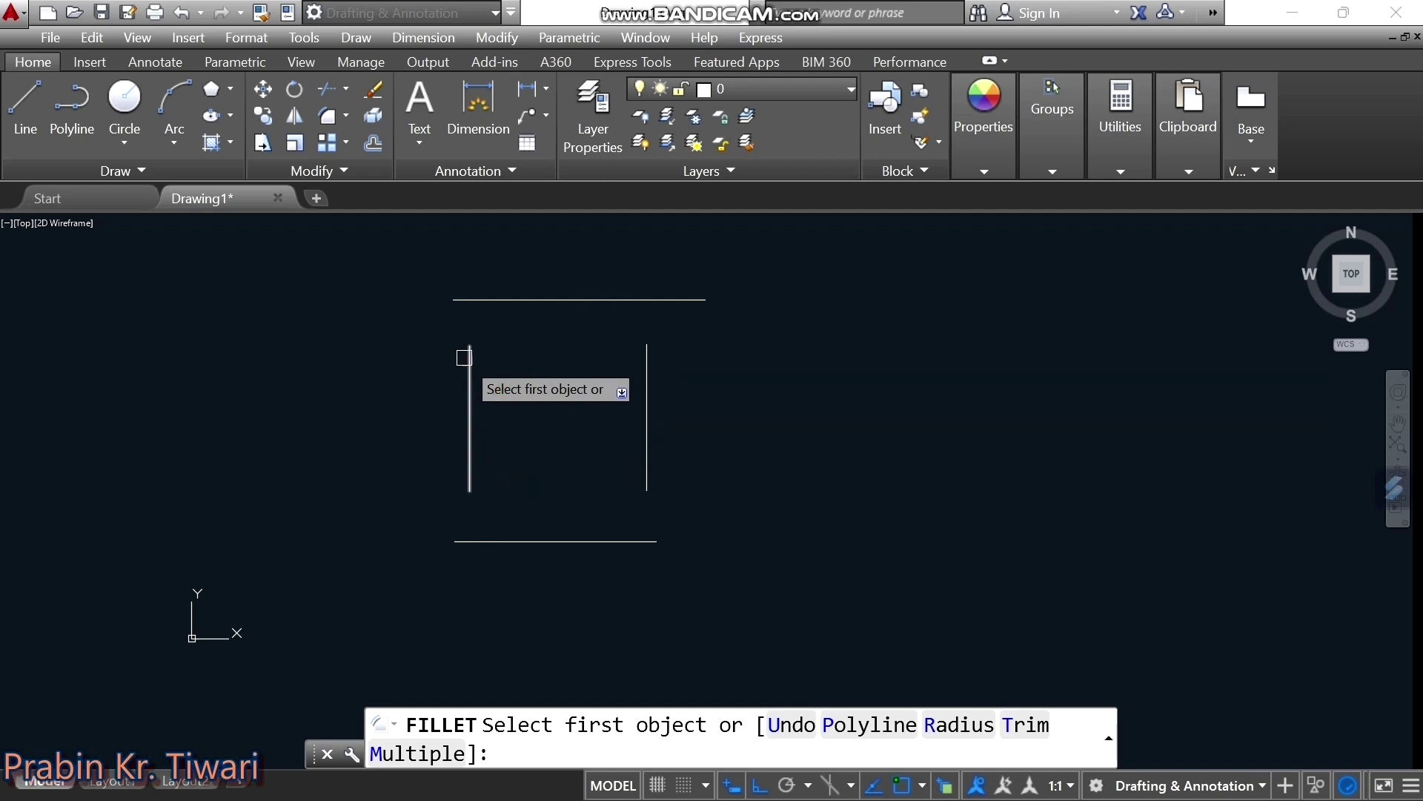
Fillet the left and top lines into a sharp corner with radius 0
left_click(469, 372)
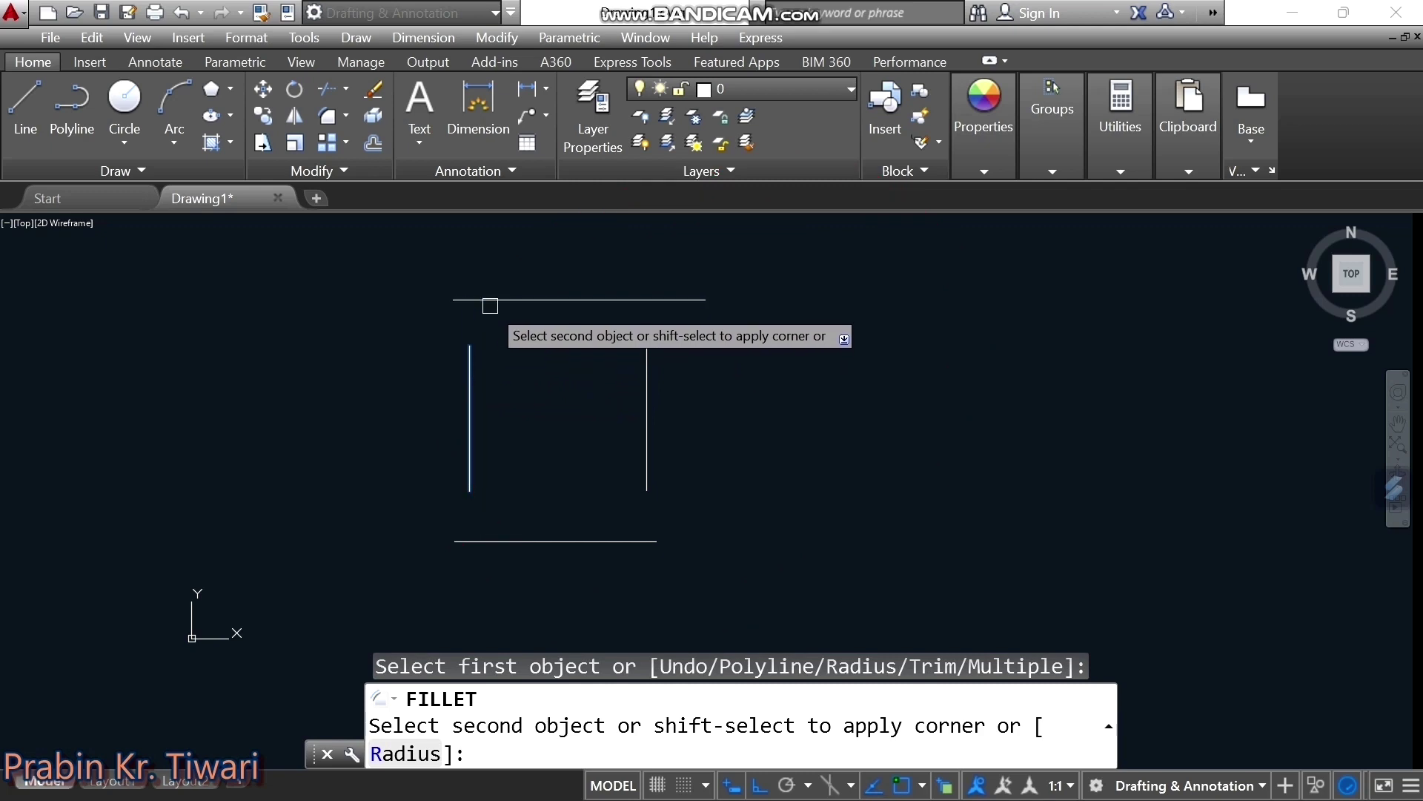
left_click(481, 302)
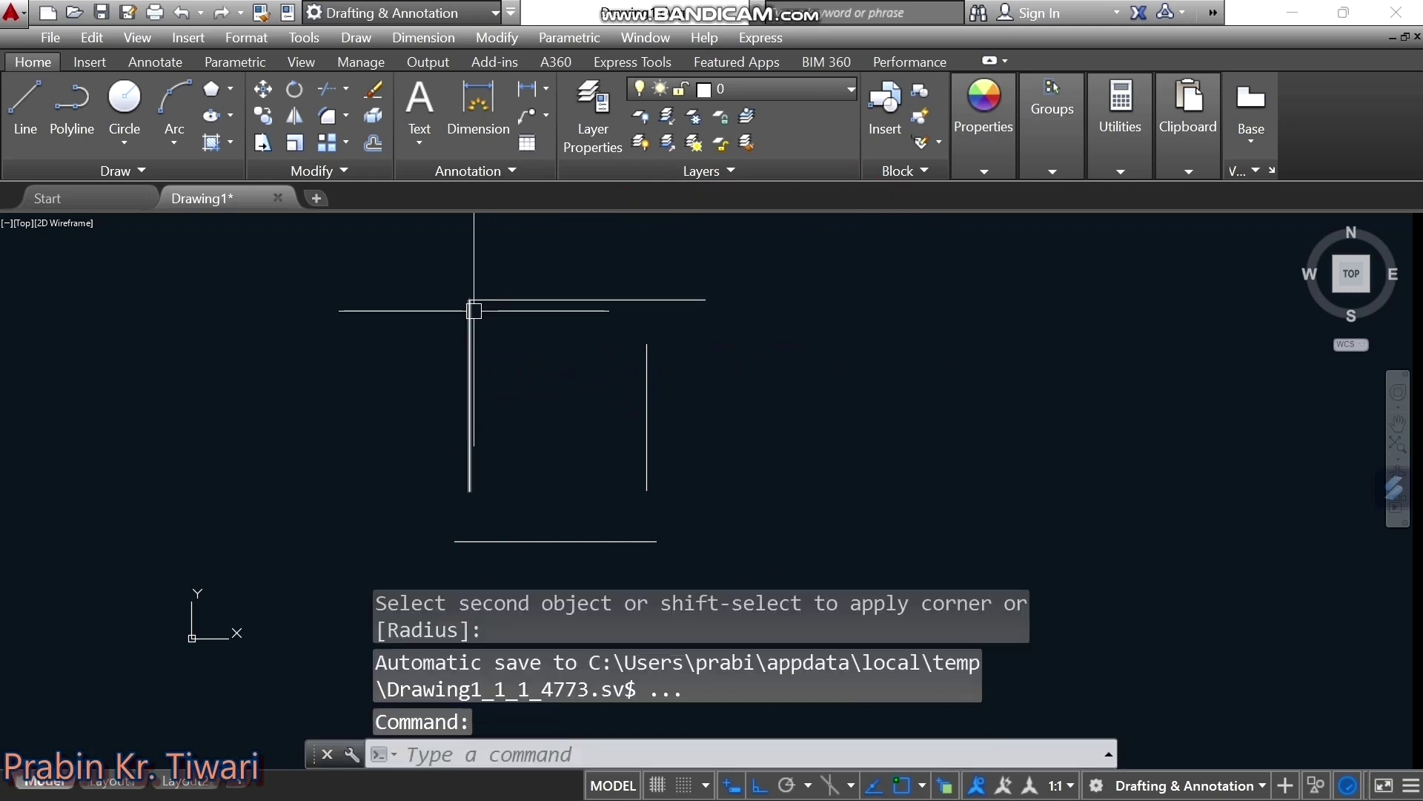
scroll(474, 309, "up", 3)
scroll(445, 355, "up", 1)
scroll(423, 374, "up", 2)
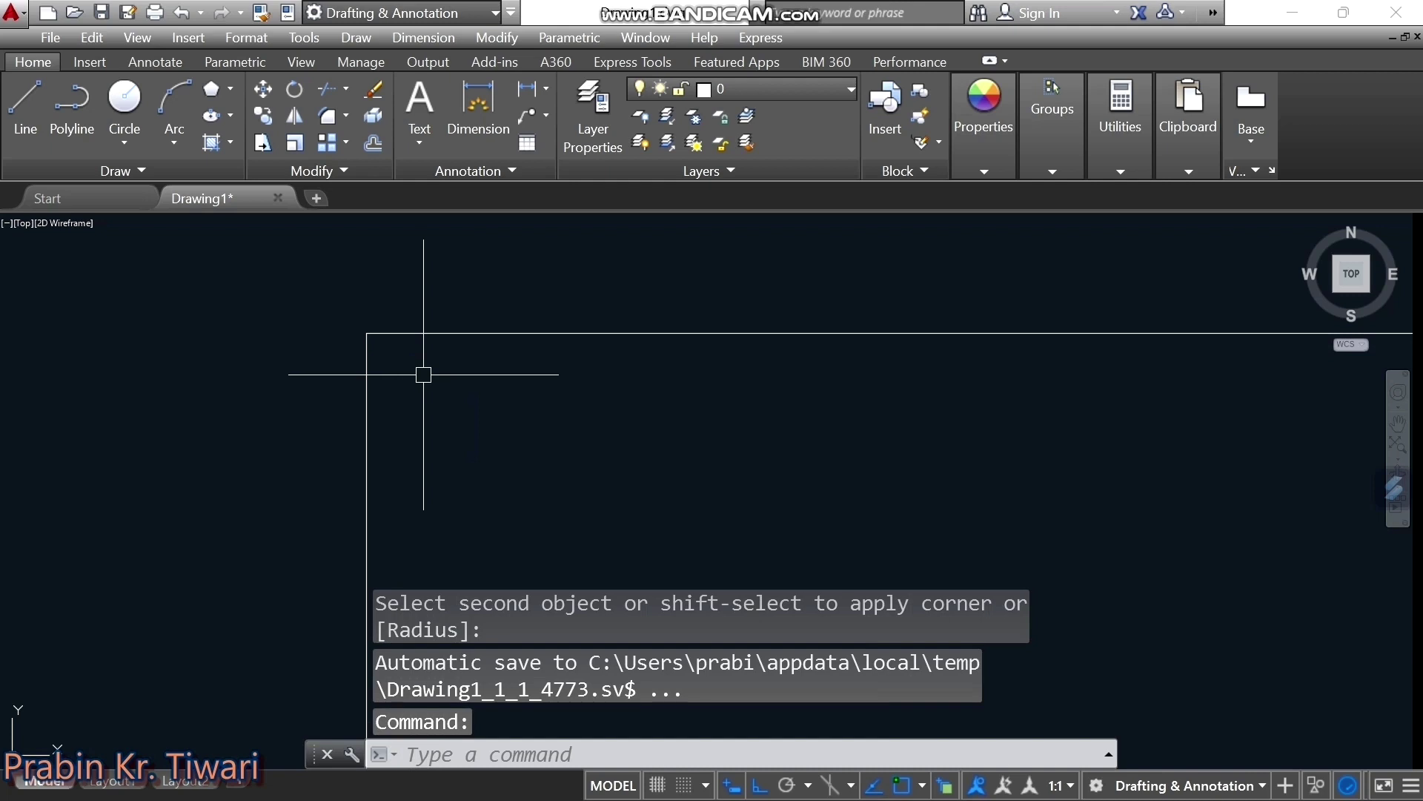
scroll(456, 411, "down", 2)
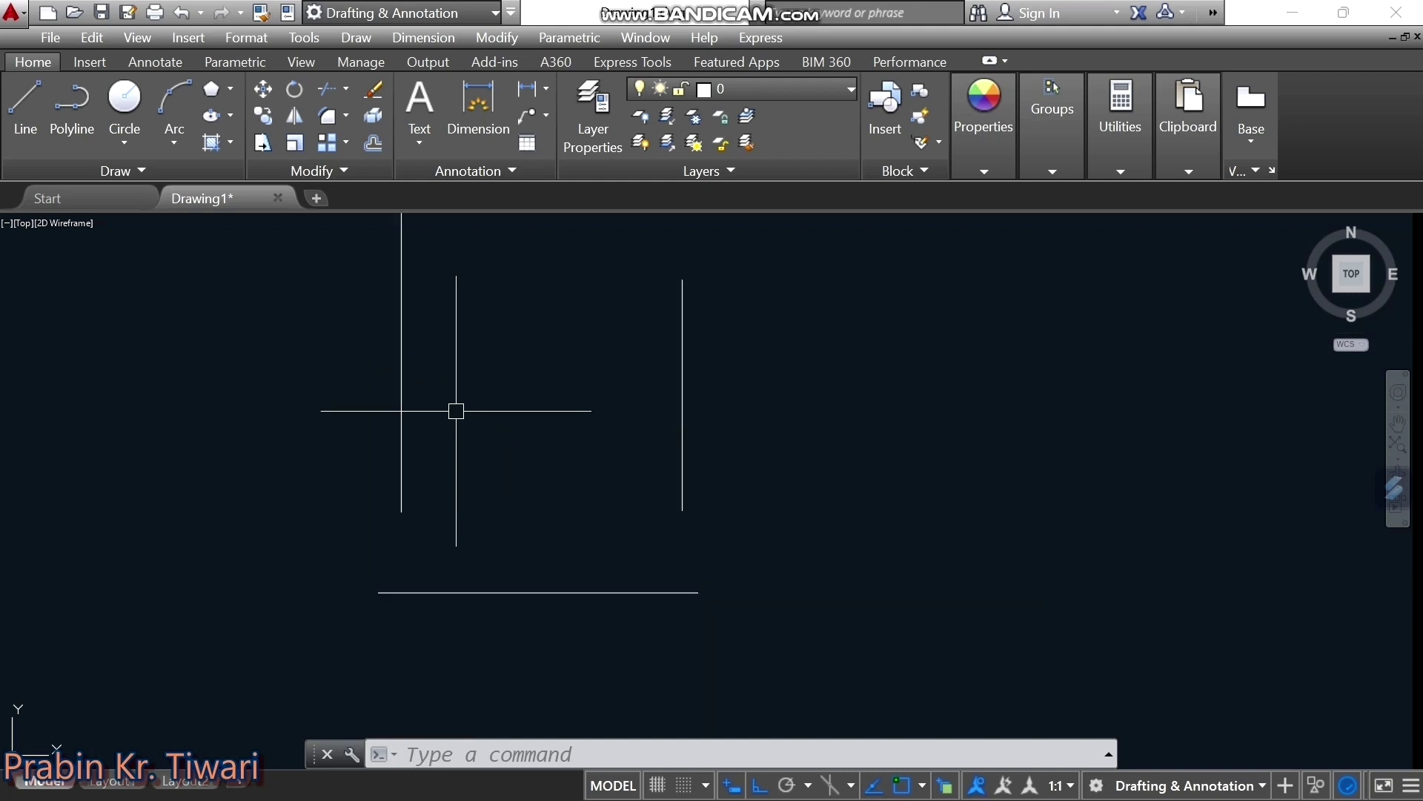
Repeat the zero-radius fillet to close the bottom-left corner
key("Return")
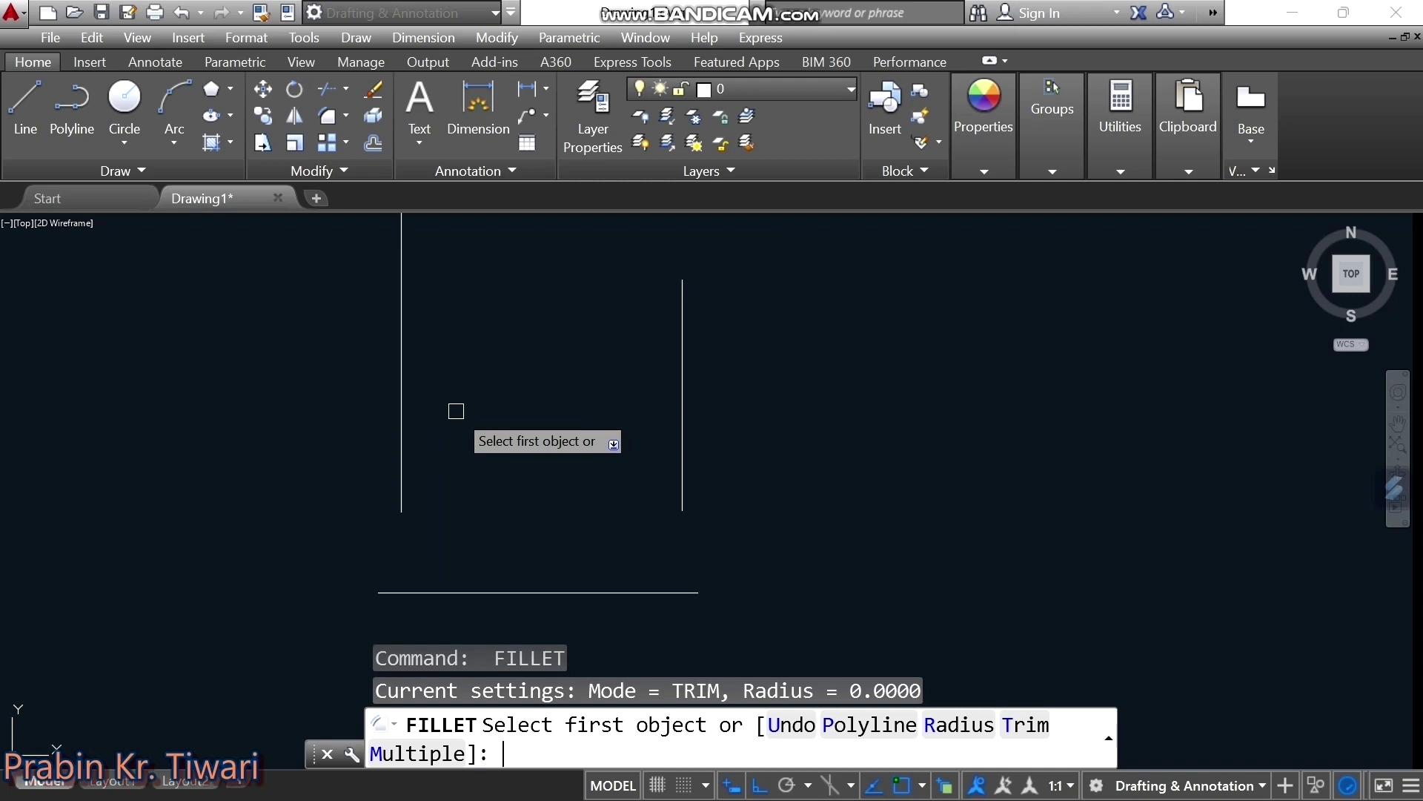
left_click(401, 482)
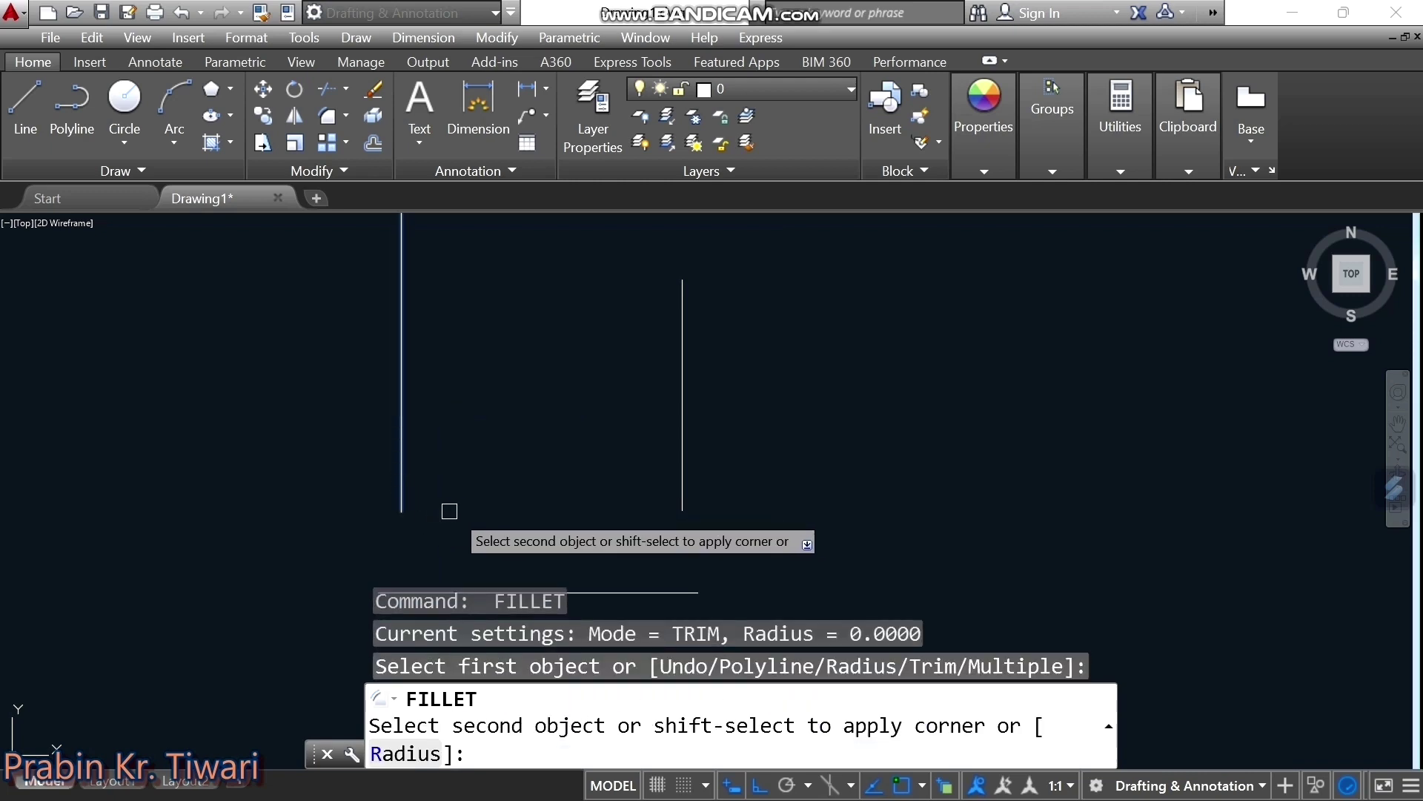
middle_click_drag(448, 508, 448, 381)
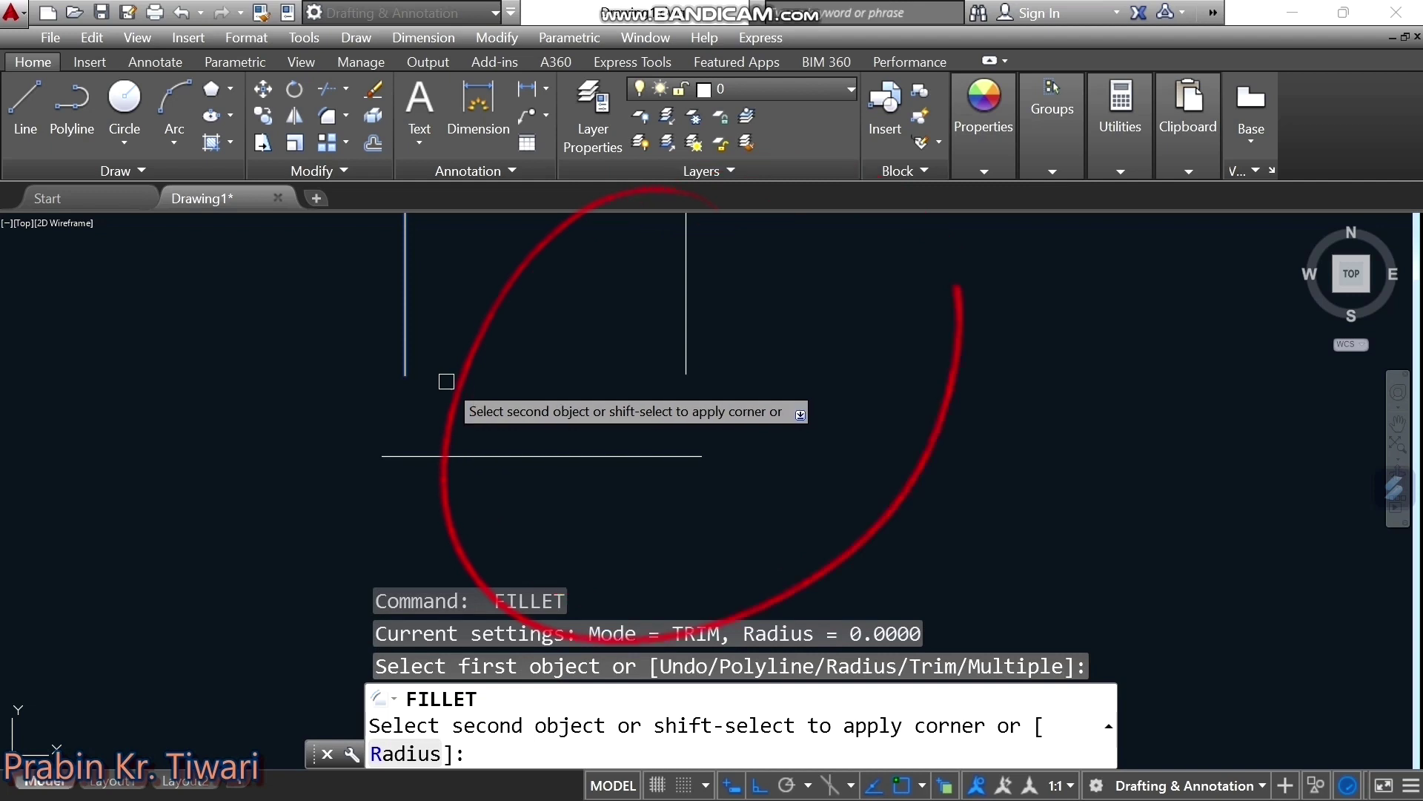
left_click(415, 454)
scroll(420, 445, "down", 2)
scroll(462, 459, "down", 2)
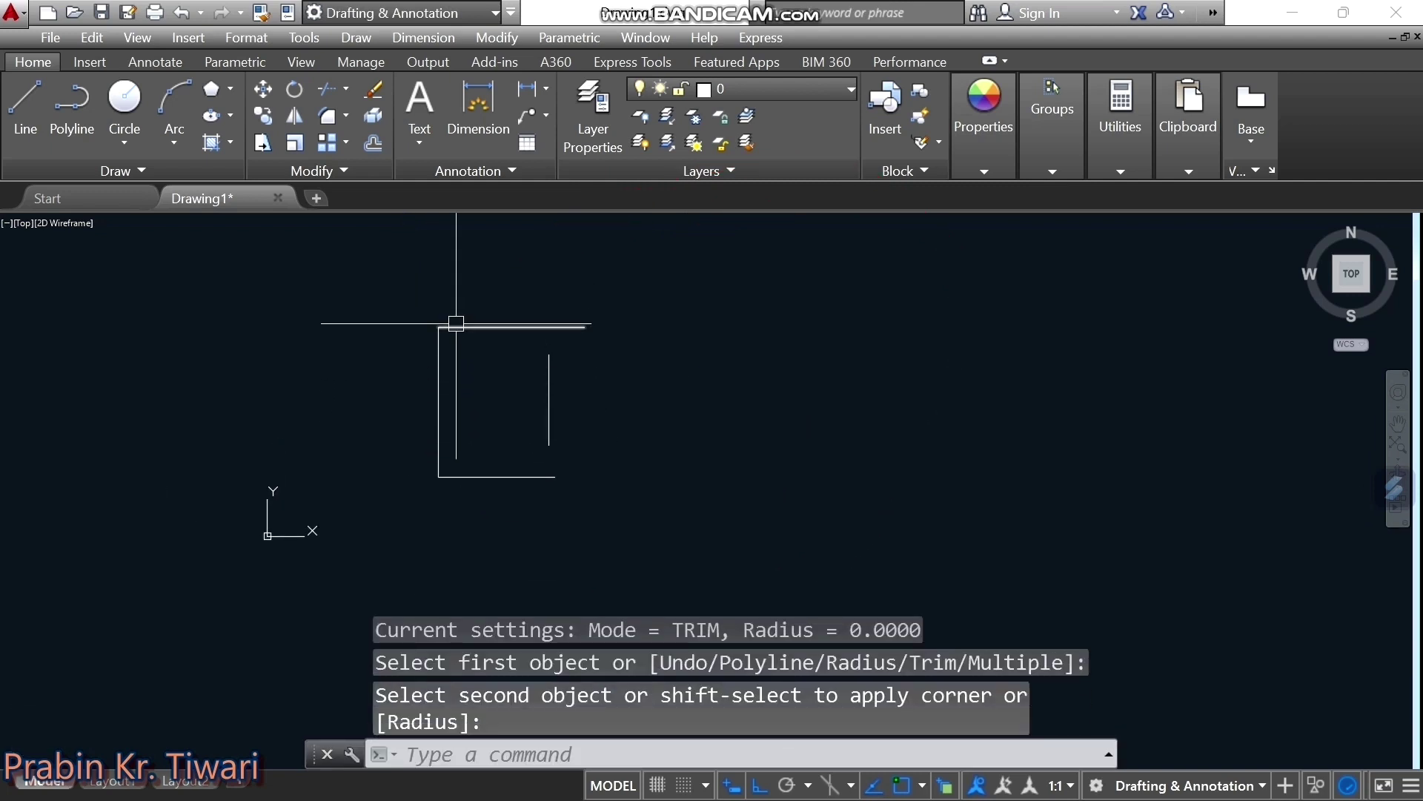
middle_click_drag(455, 323, 426, 288)
middle_click_drag(465, 440, 443, 446)
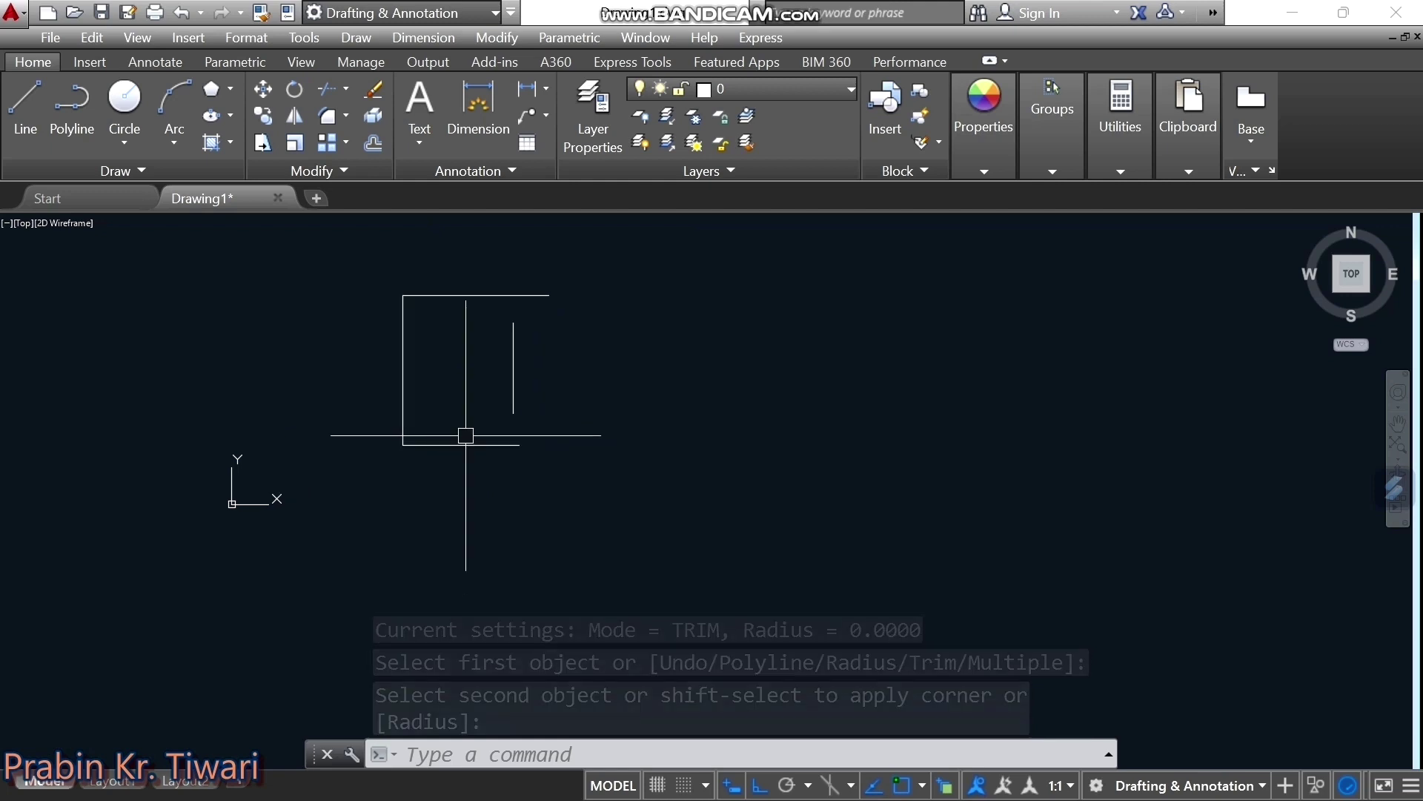
Repeat the fillet on the right vertical line, working toward the bottom-right corner
key("Return")
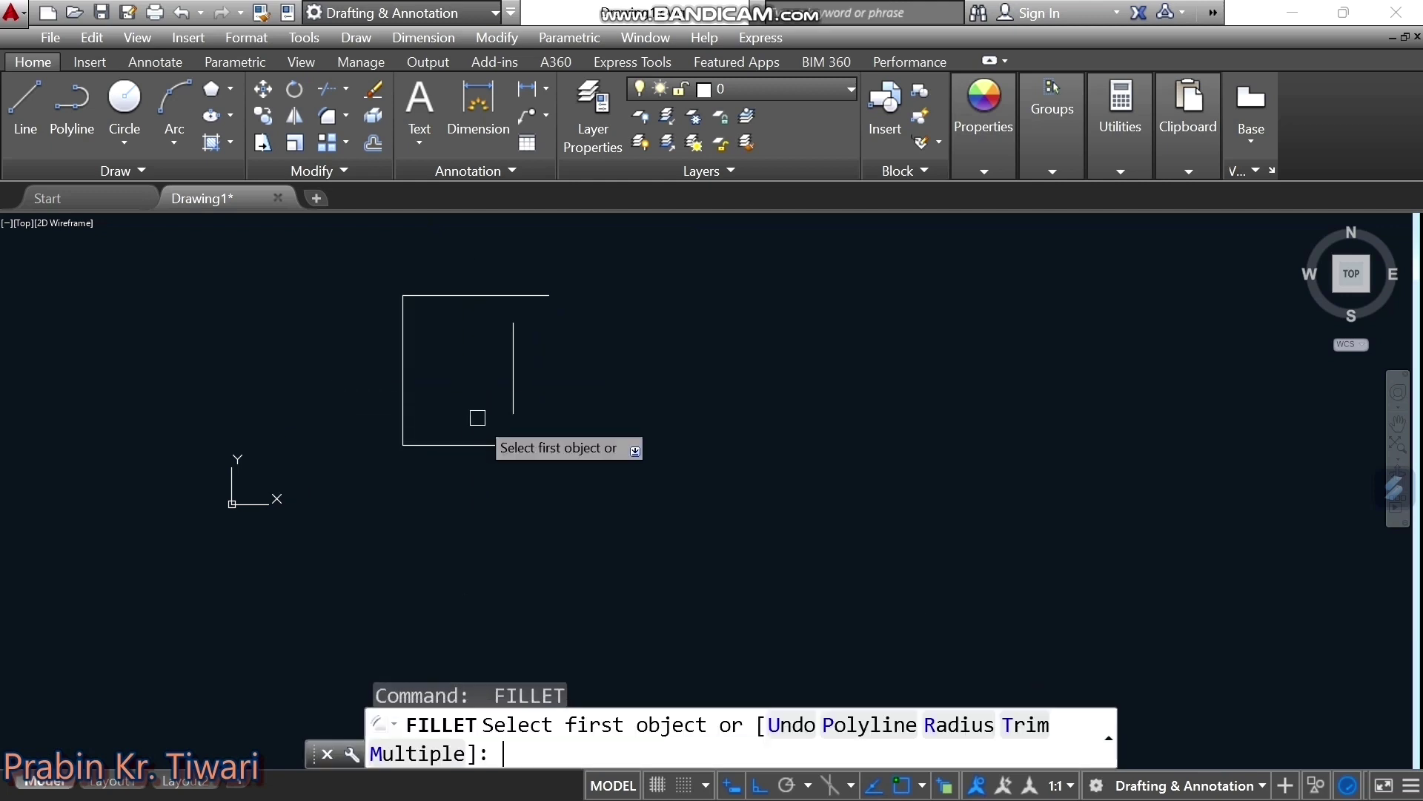
left_click(512, 440)
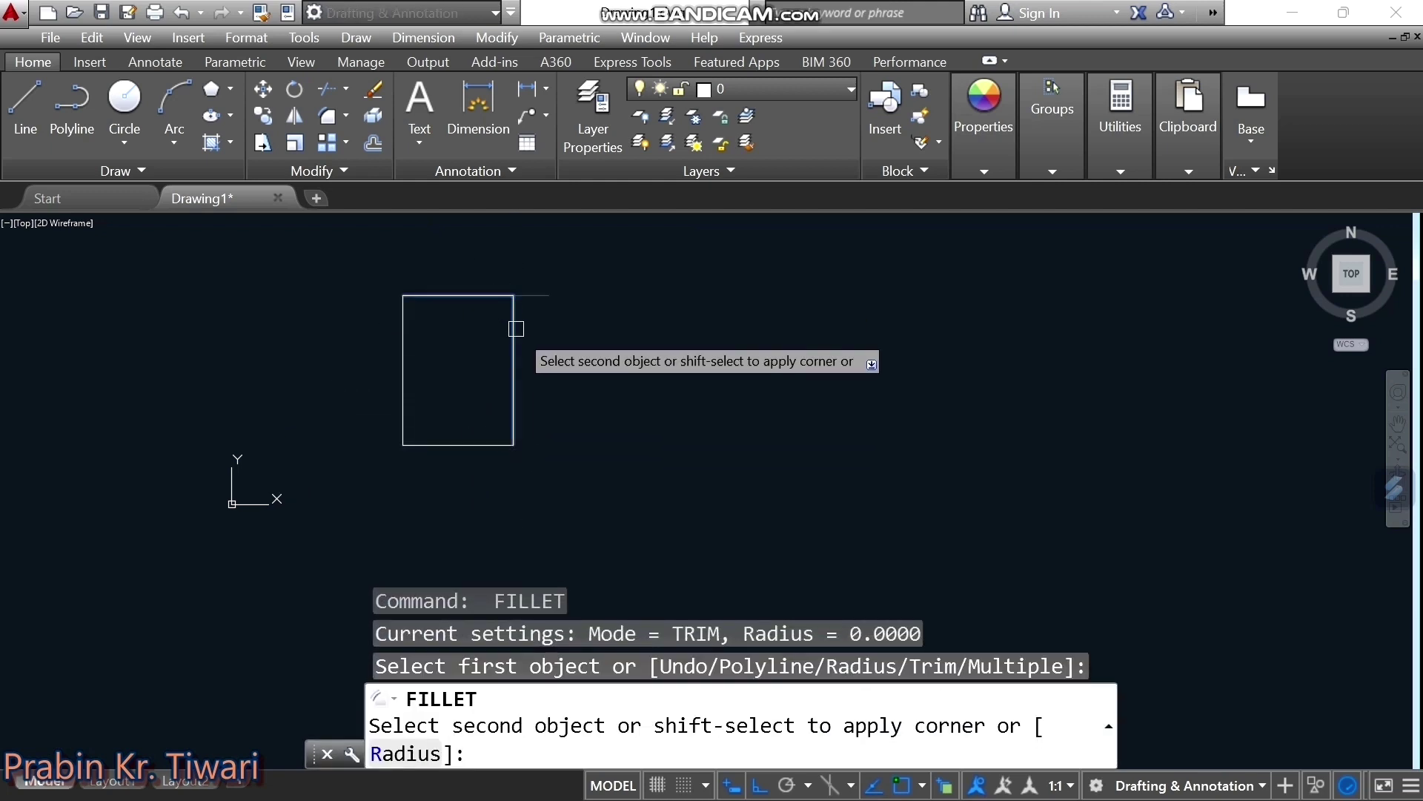
middle_click_drag(521, 337, 637, 335)
scroll(502, 356, "up", 3)
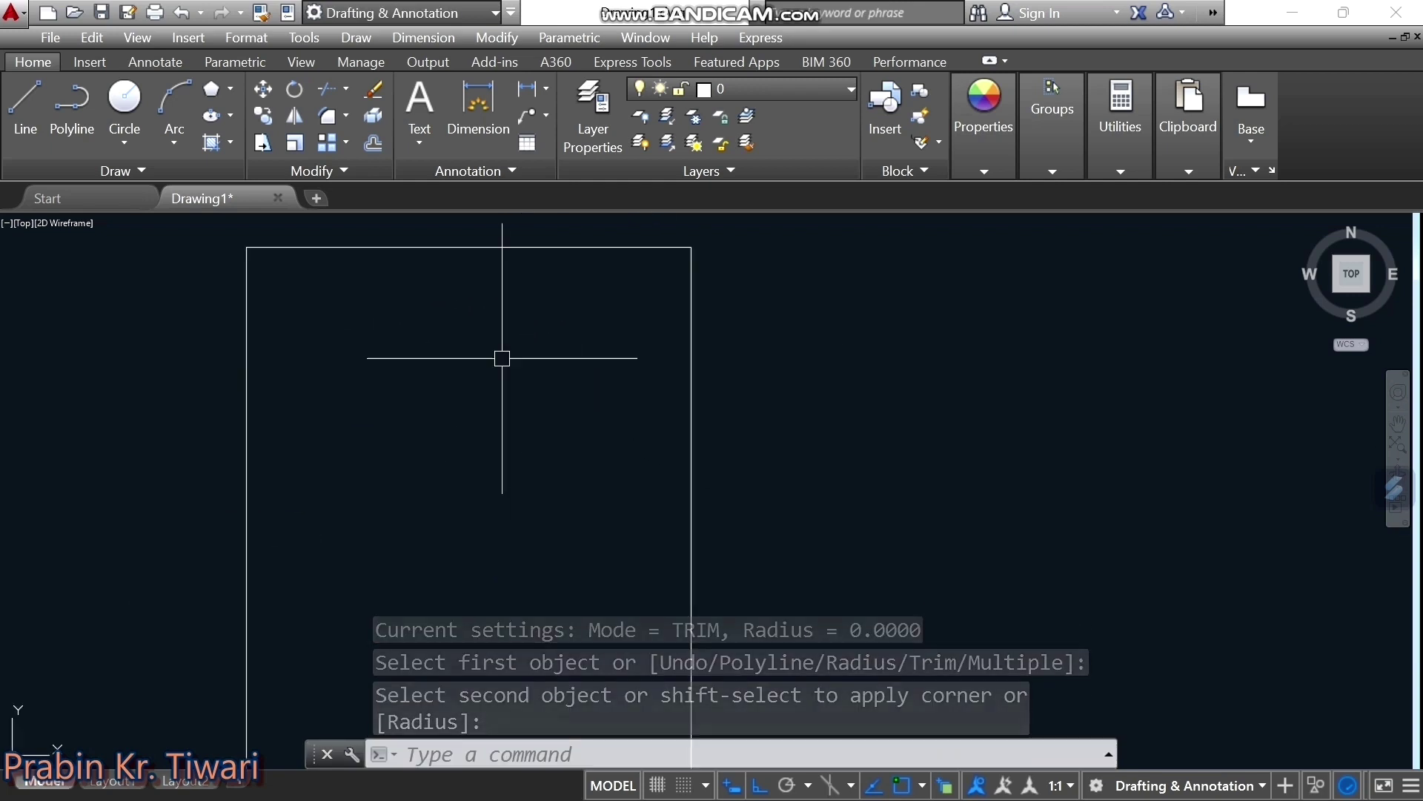
scroll(502, 356, "down", 3)
scroll(461, 330, "up", 8)
middle_click_drag(461, 331, 361, 315)
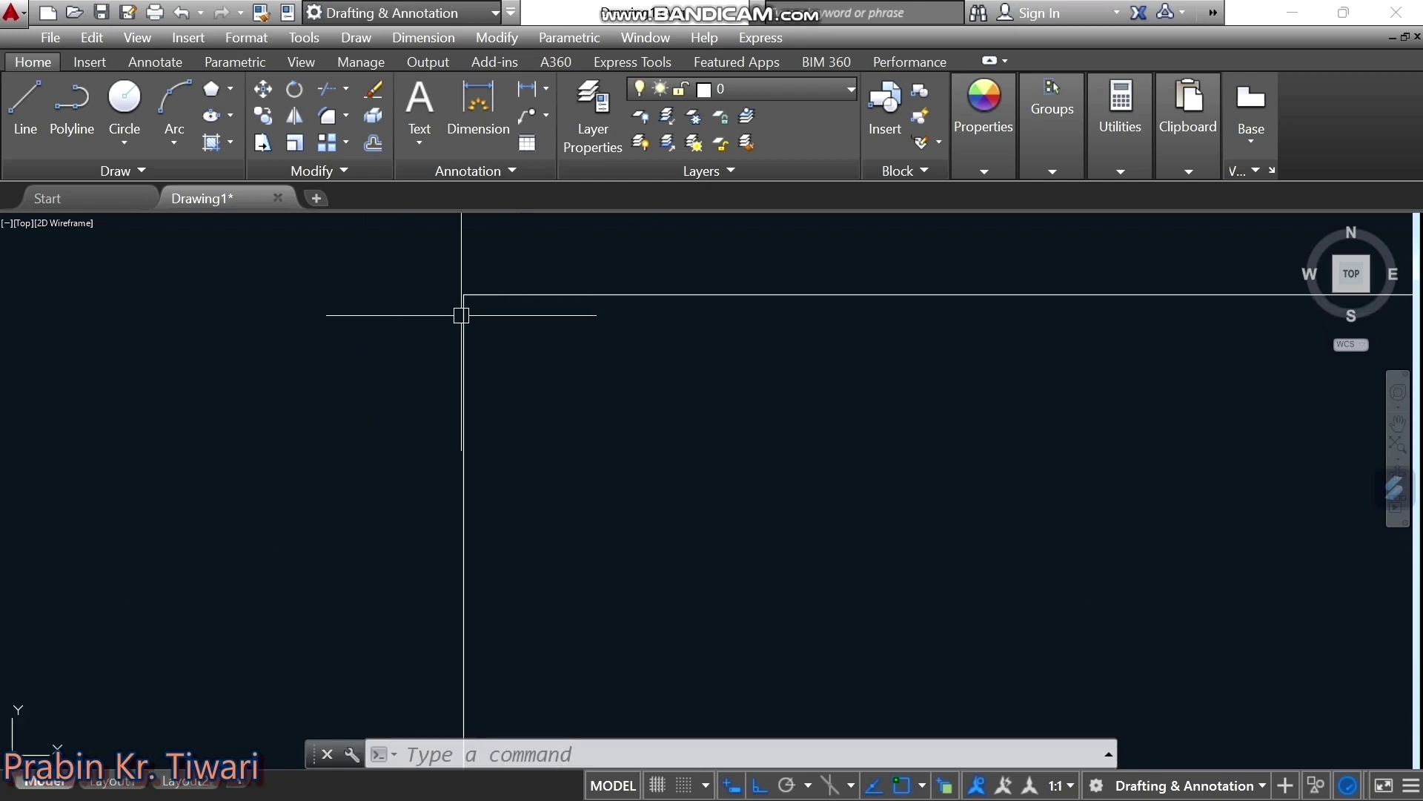
scroll(464, 311, "down", 5)
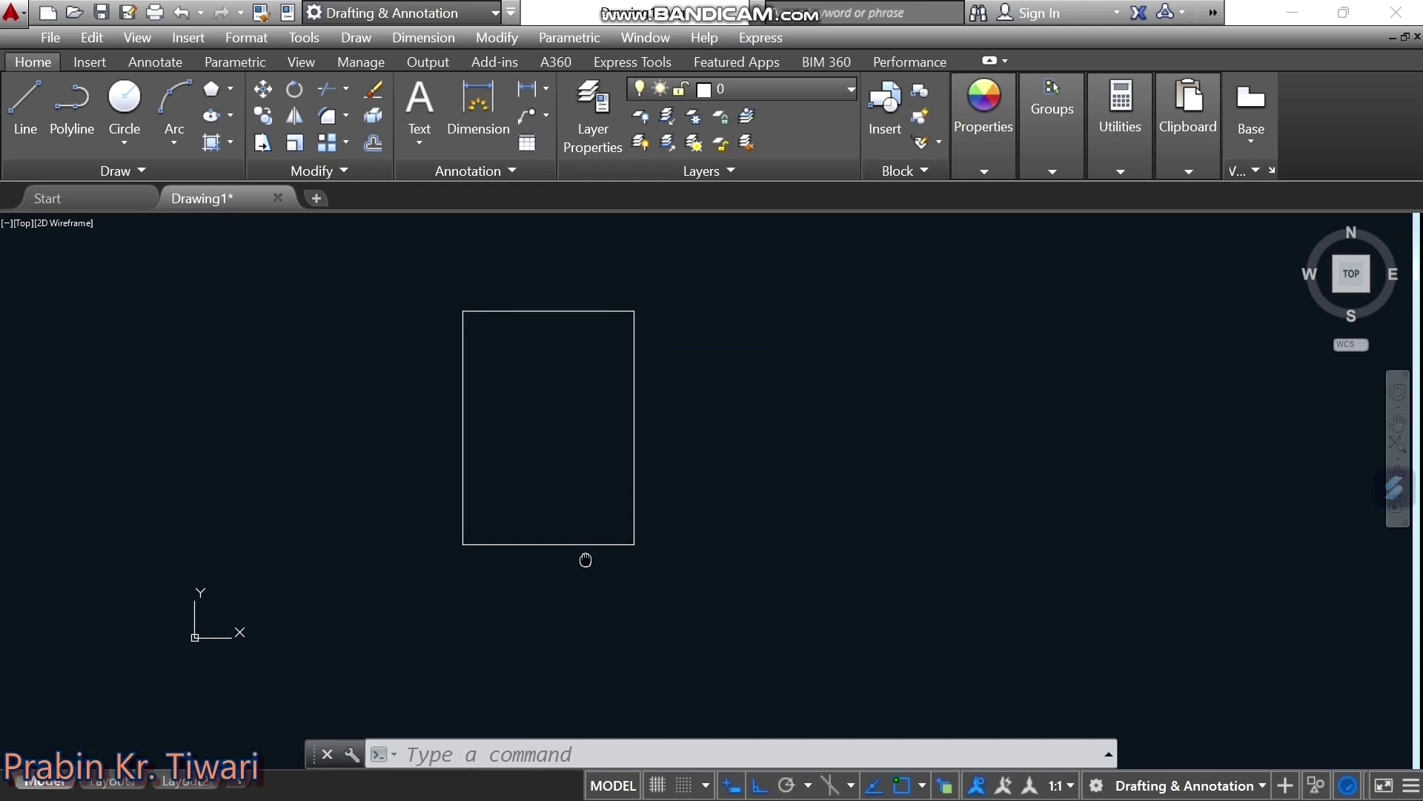
middle_click_drag(585, 559, 585, 502)
scroll(619, 496, "up", 4)
scroll(622, 496, "down", 2)
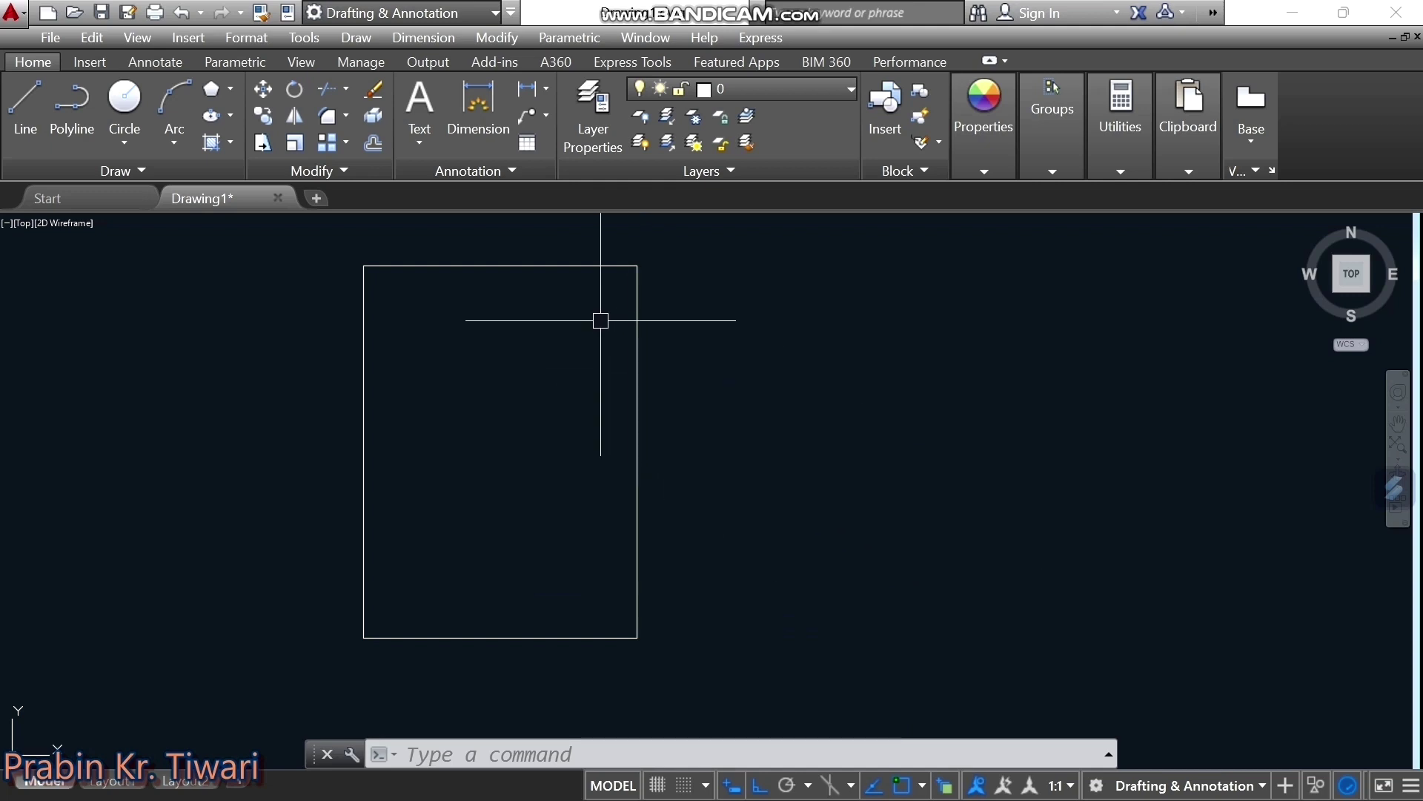
Fillet the square's corners with a radius of 100
middle_click_drag(591, 321, 618, 326)
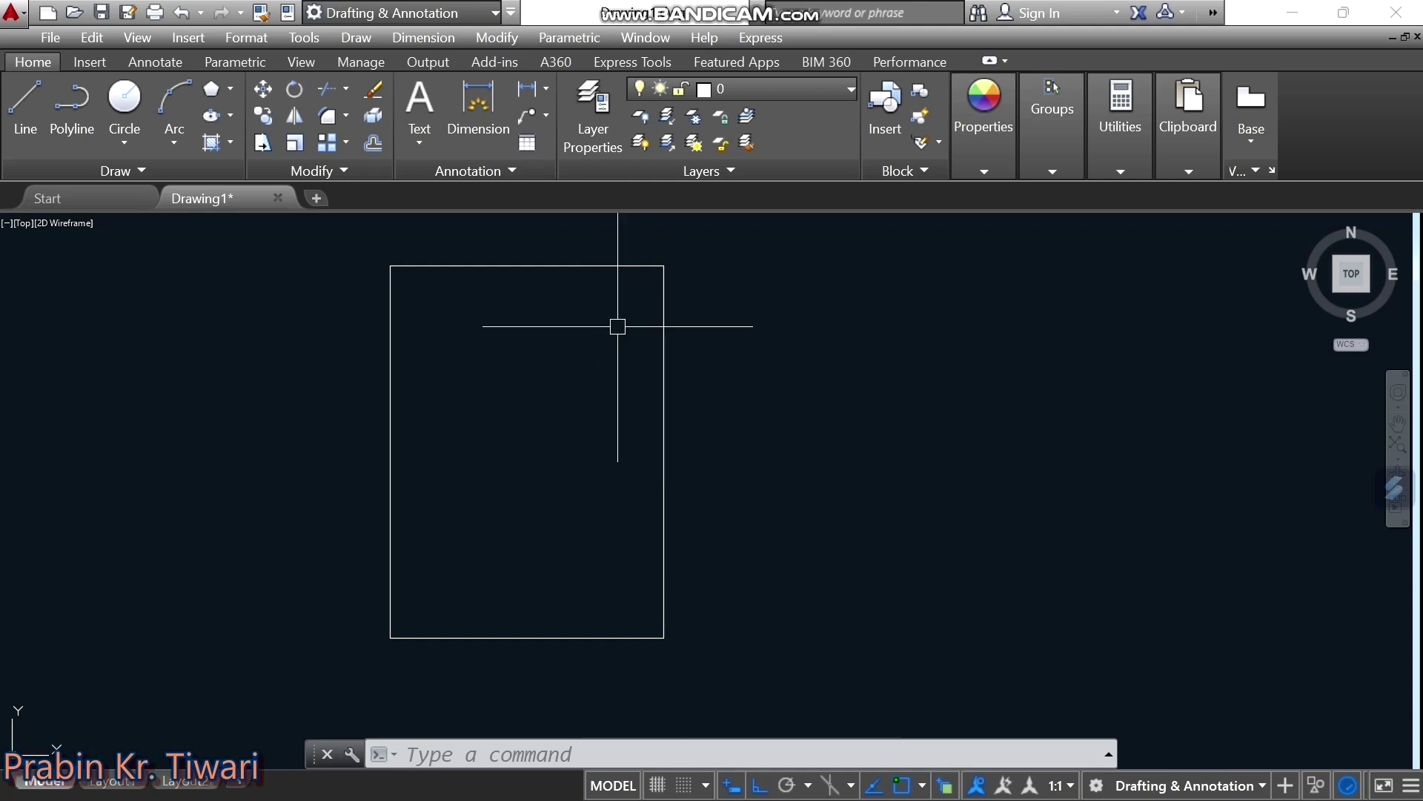
type("f")
key("Return")
type("r")
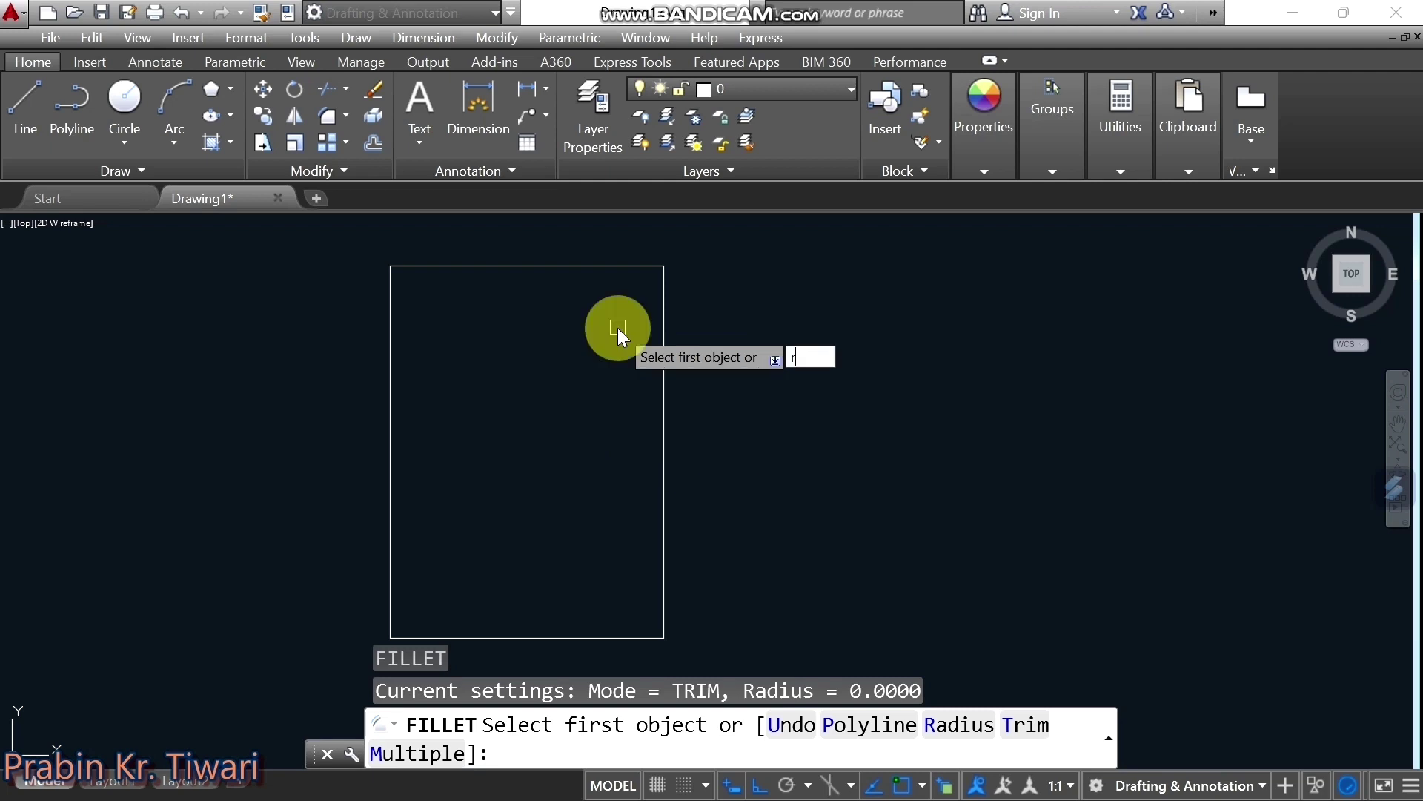
key("Return")
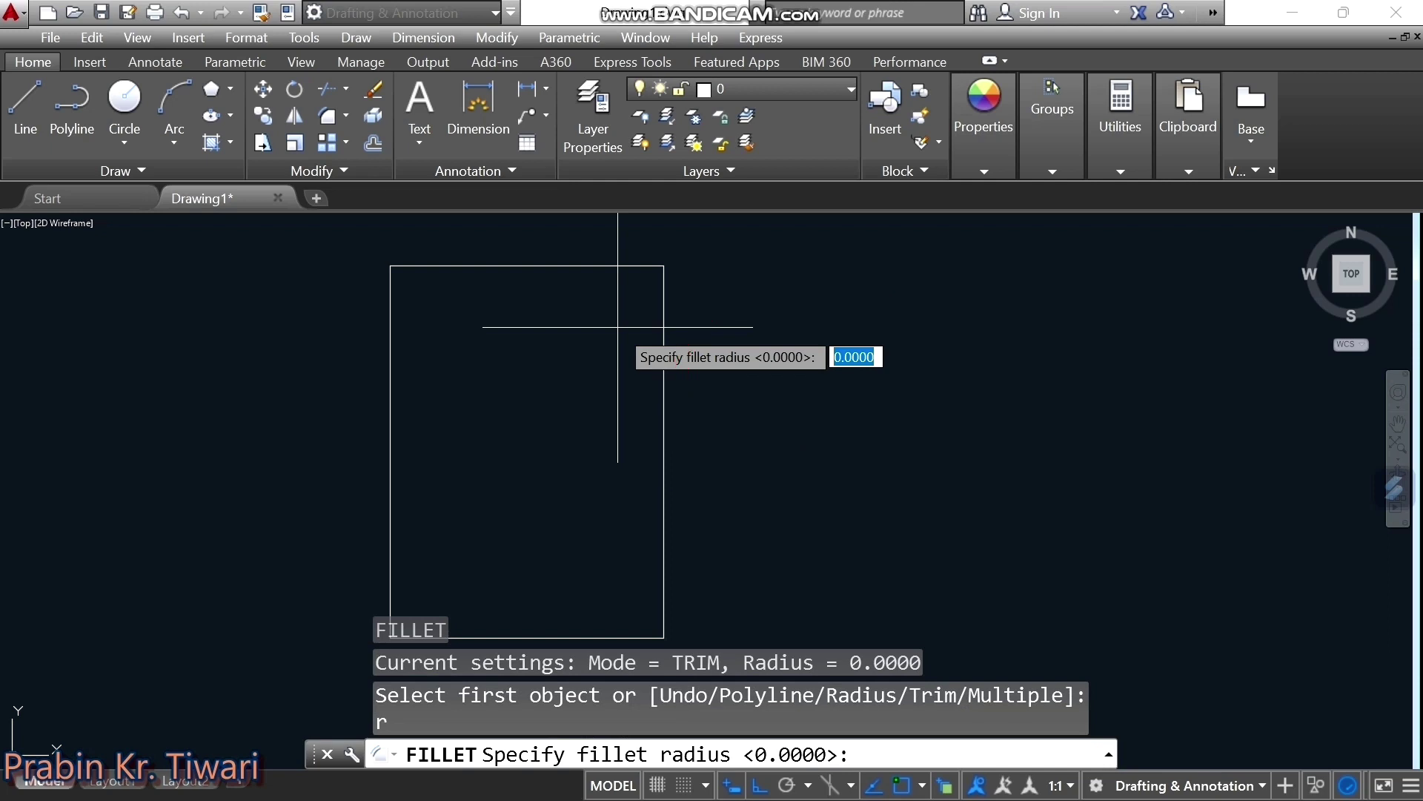
type("100")
key("Return")
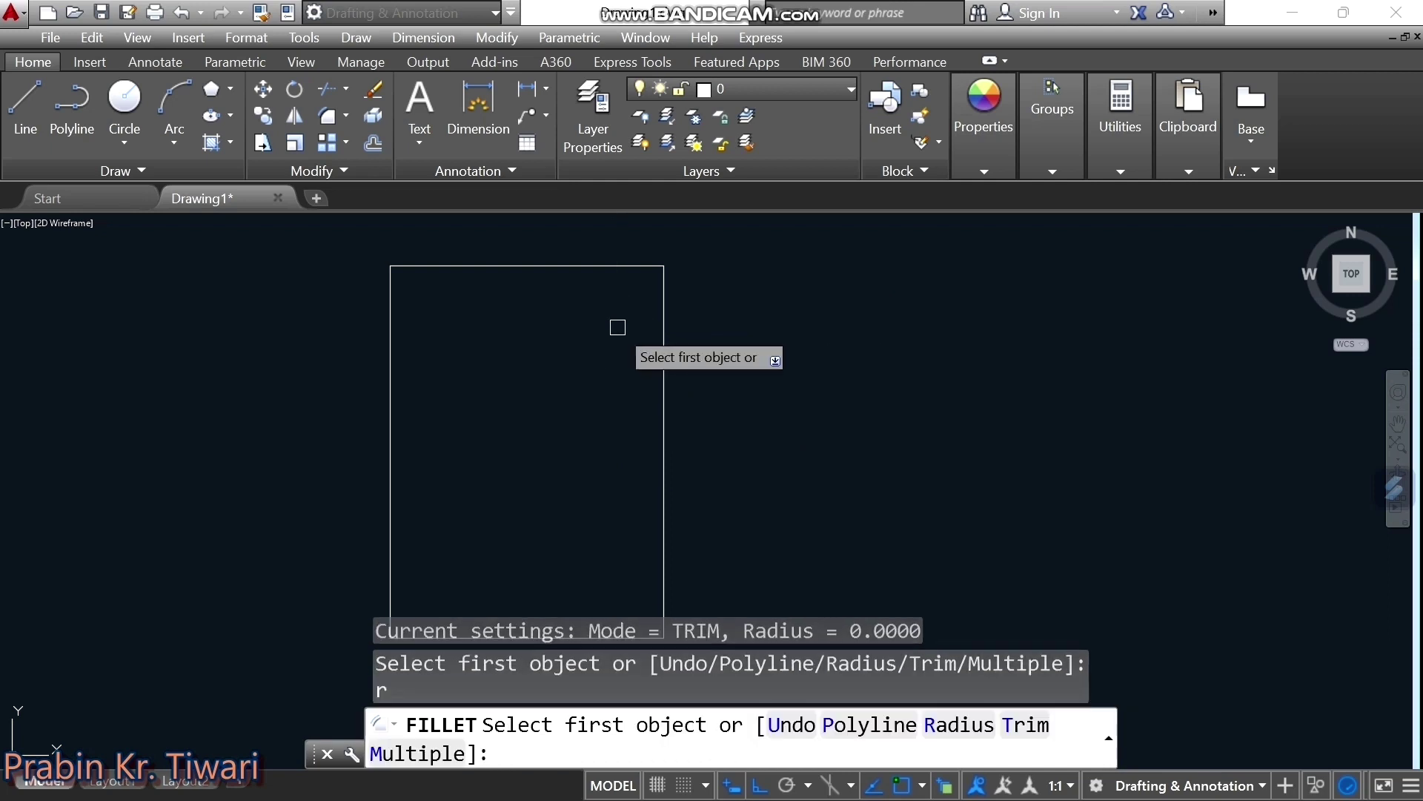
left_click(631, 266)
left_click(661, 331)
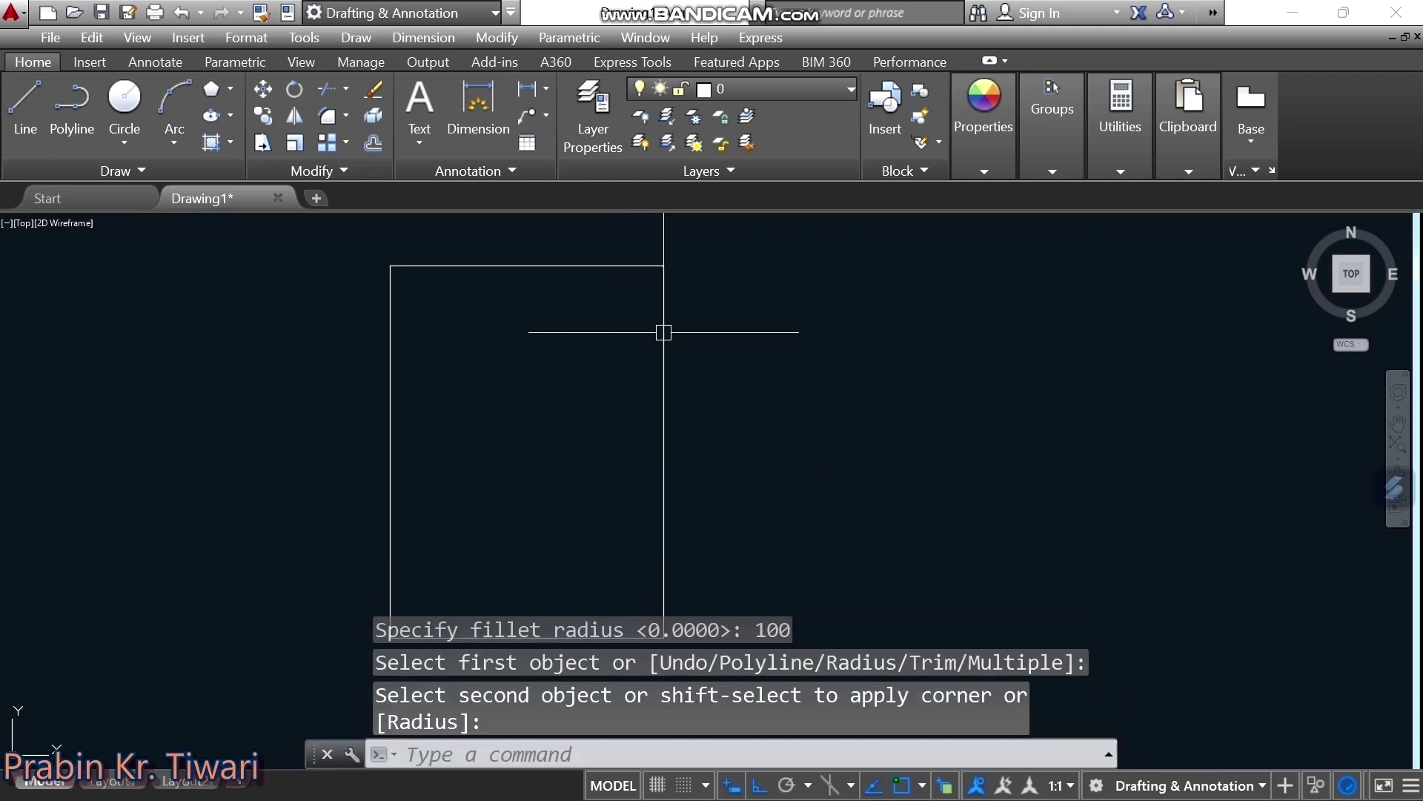
key("Return")
left_click(393, 276)
Zoom and pan around the square to inspect each rounded corner
scroll(321, 422, "up", 3)
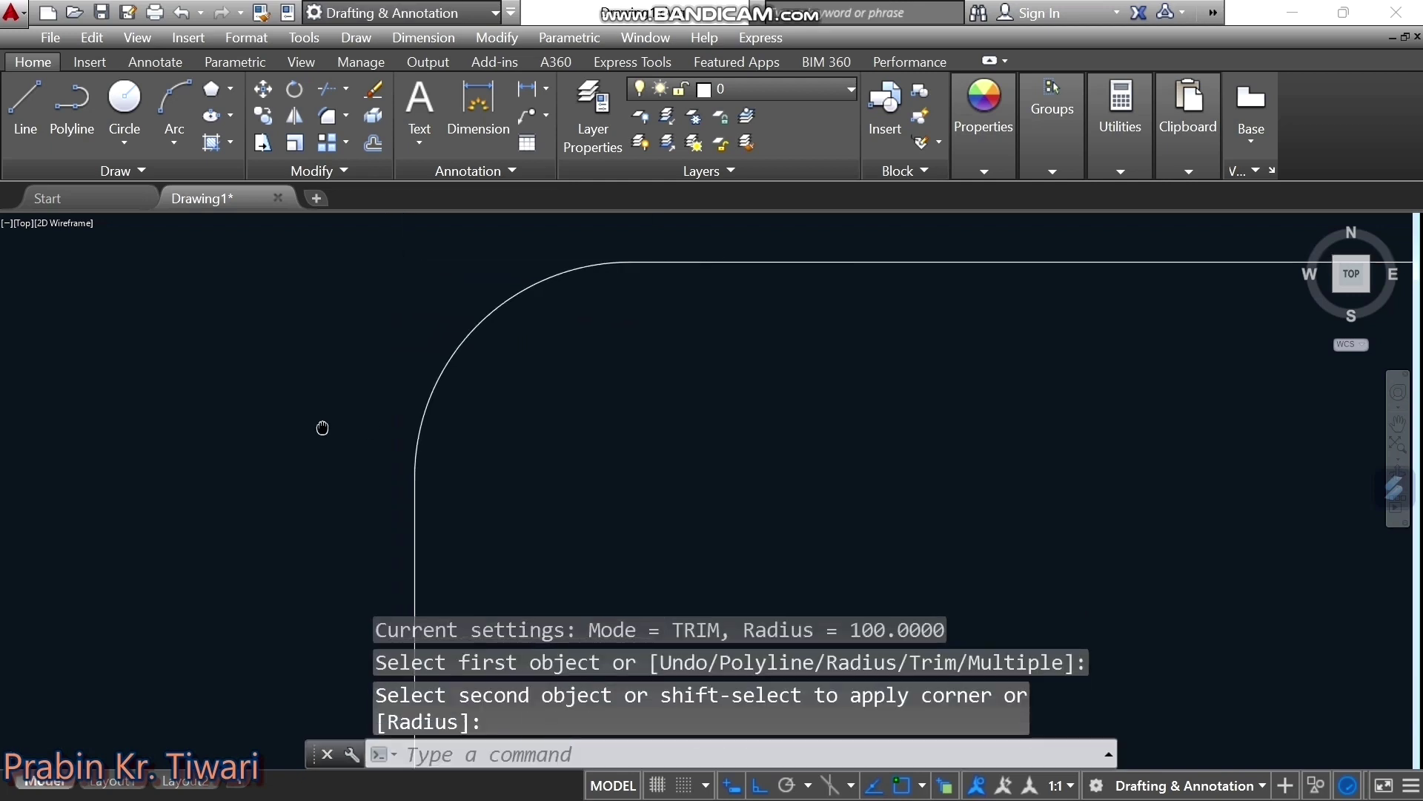
scroll(321, 422, "down", 1)
middle_click_drag(286, 407, 332, 397)
scroll(326, 386, "up", 1)
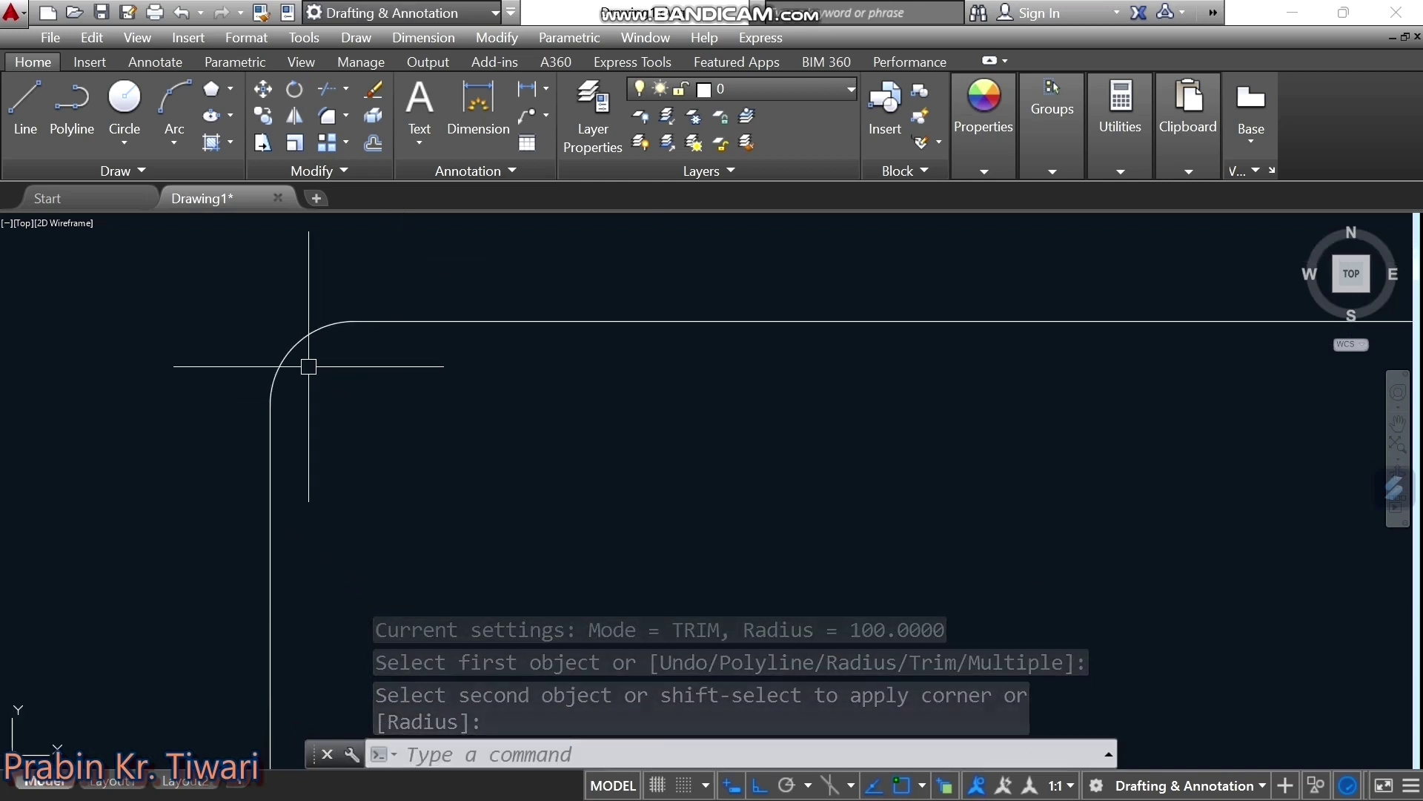
scroll(306, 365, "up", 1)
scroll(289, 361, "up", 1)
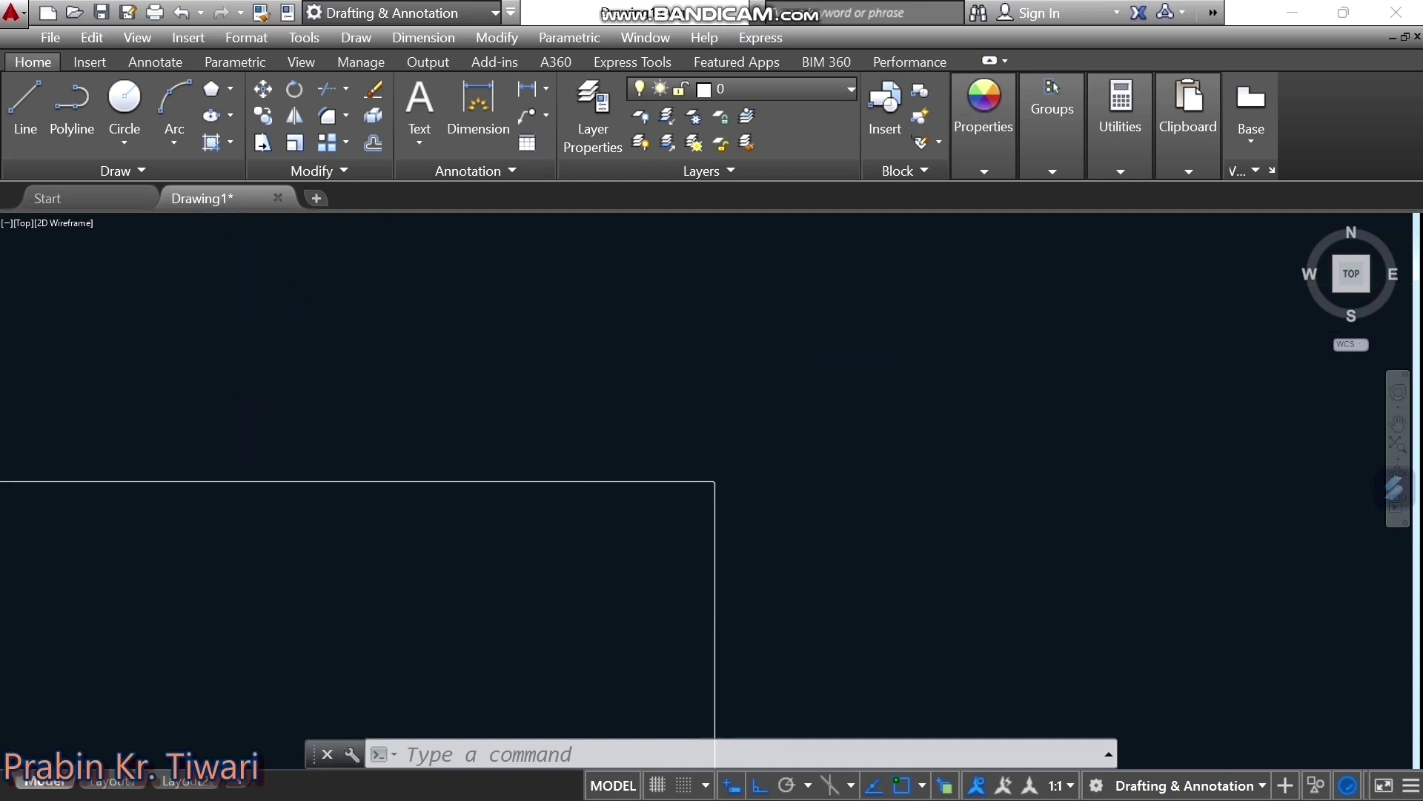
scroll(714, 482, "down", 5)
scroll(714, 483, "down", 3)
scroll(710, 553, "up", 3)
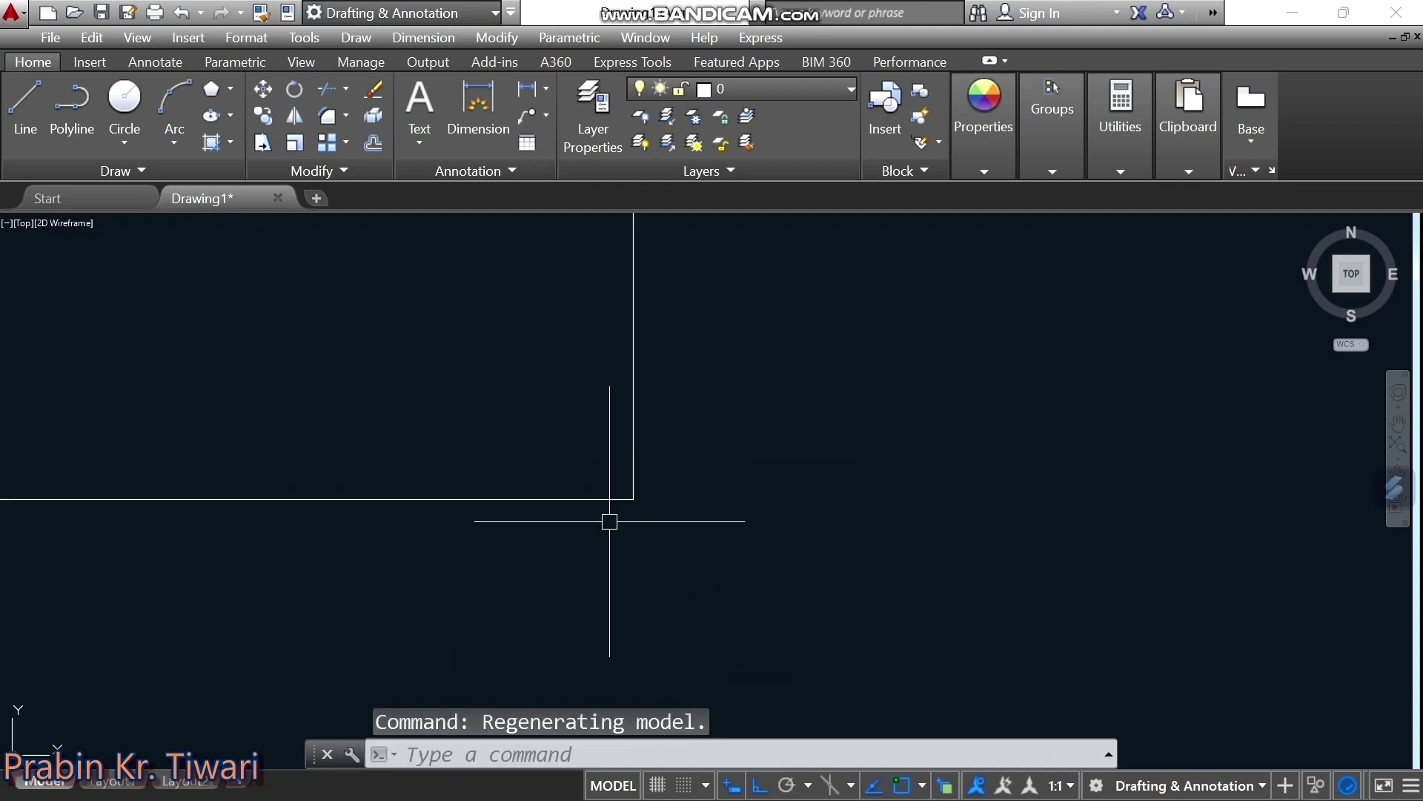
scroll(607, 518, "up", 2)
scroll(655, 473, "up", 2)
scroll(604, 559, "up", 2)
mouse_move(559, 573)
middle_mouse_down()
mouse_move(553, 519)
mouse_move(612, 451)
mouse_move(614, 477)
middle_mouse_up()
scroll(591, 541, "up", 2)
scroll(581, 483, "up", 2)
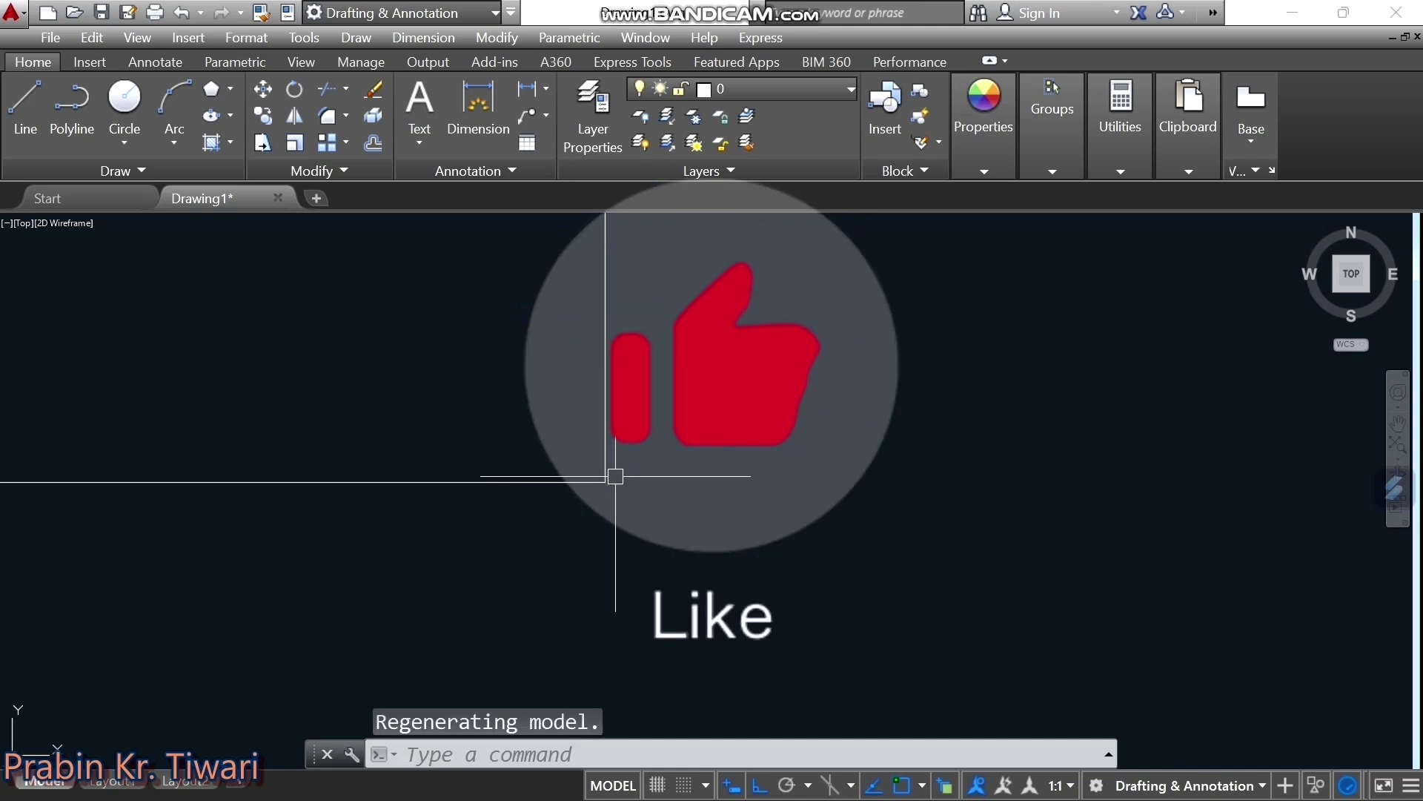
scroll(597, 483, "up", 2)
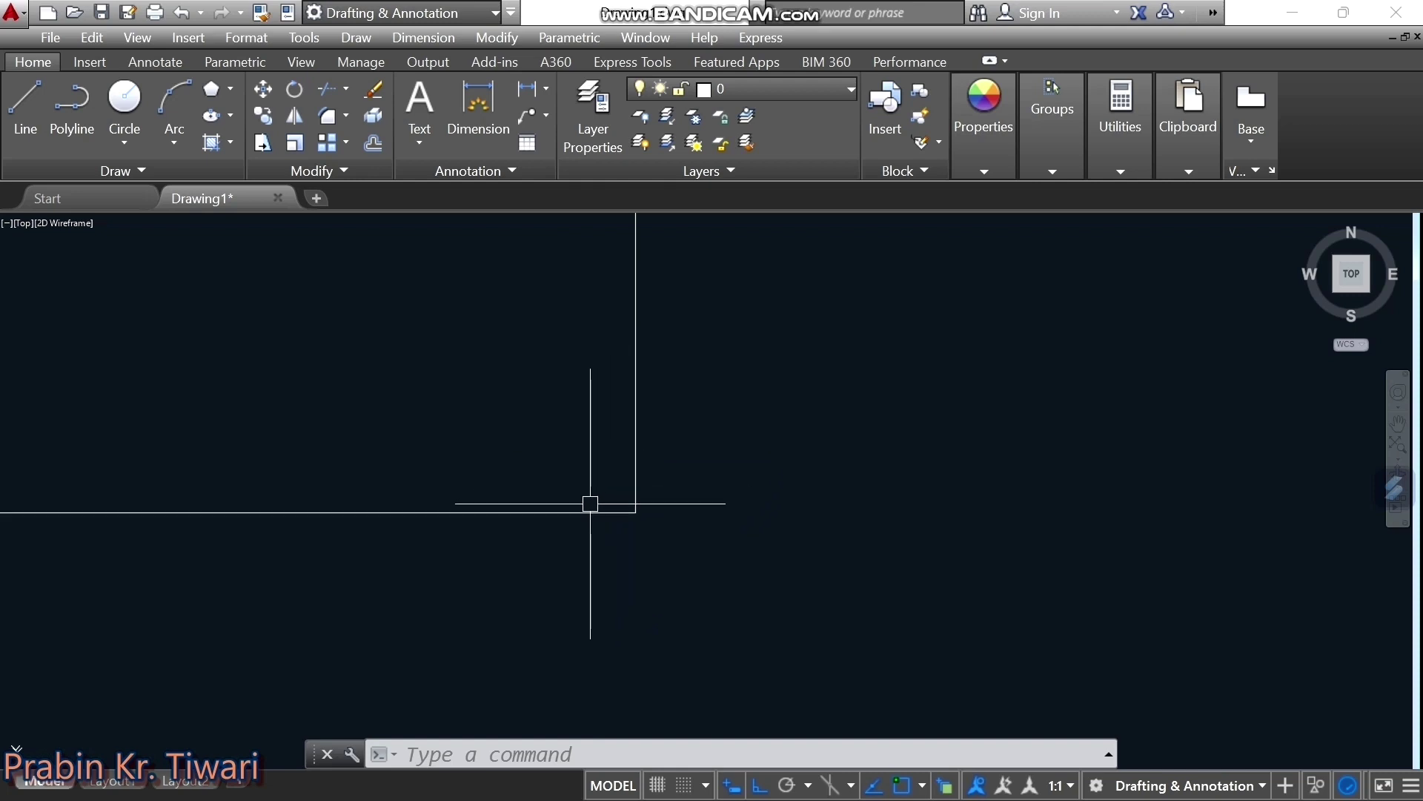
middle_click_drag(623, 476, 634, 417)
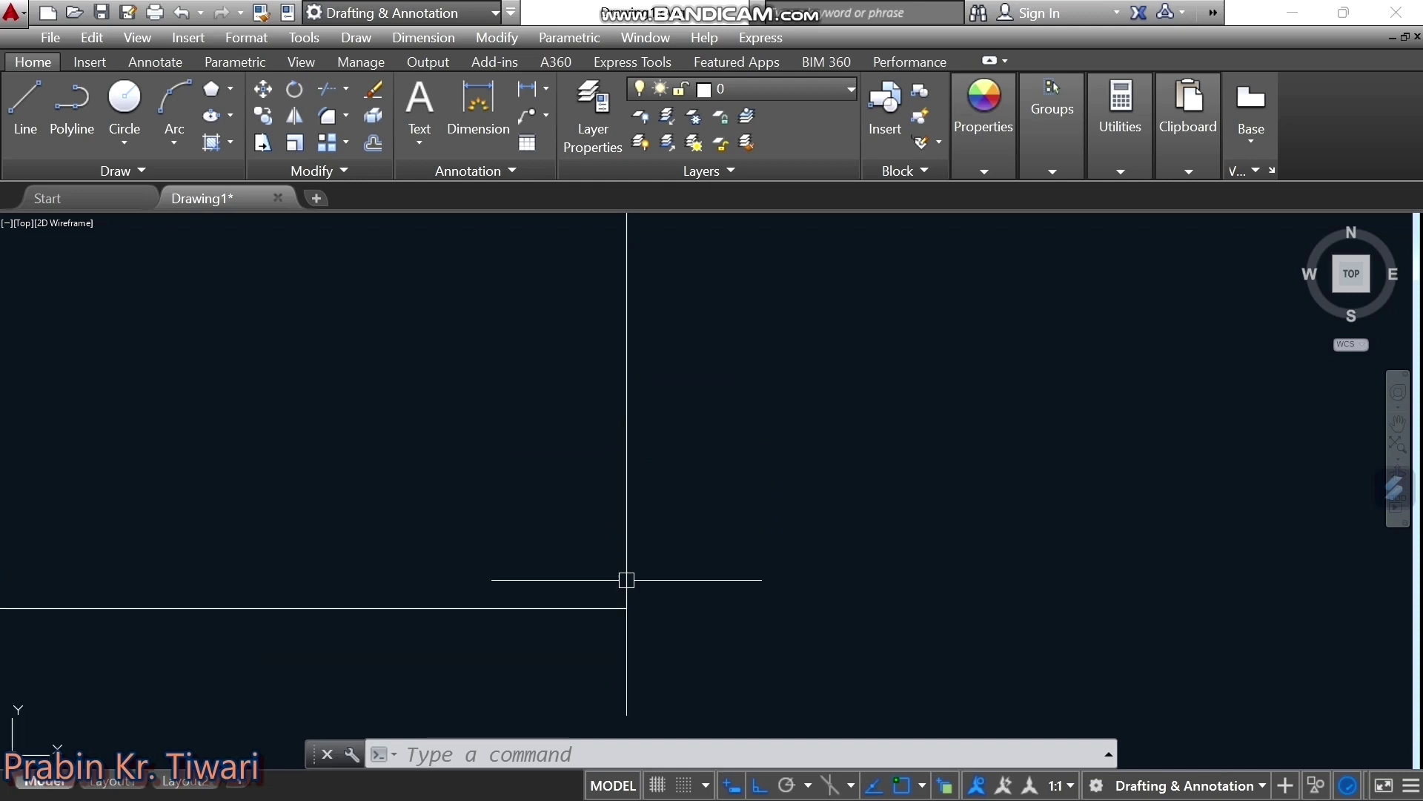
middle_click_drag(648, 254, 680, 442)
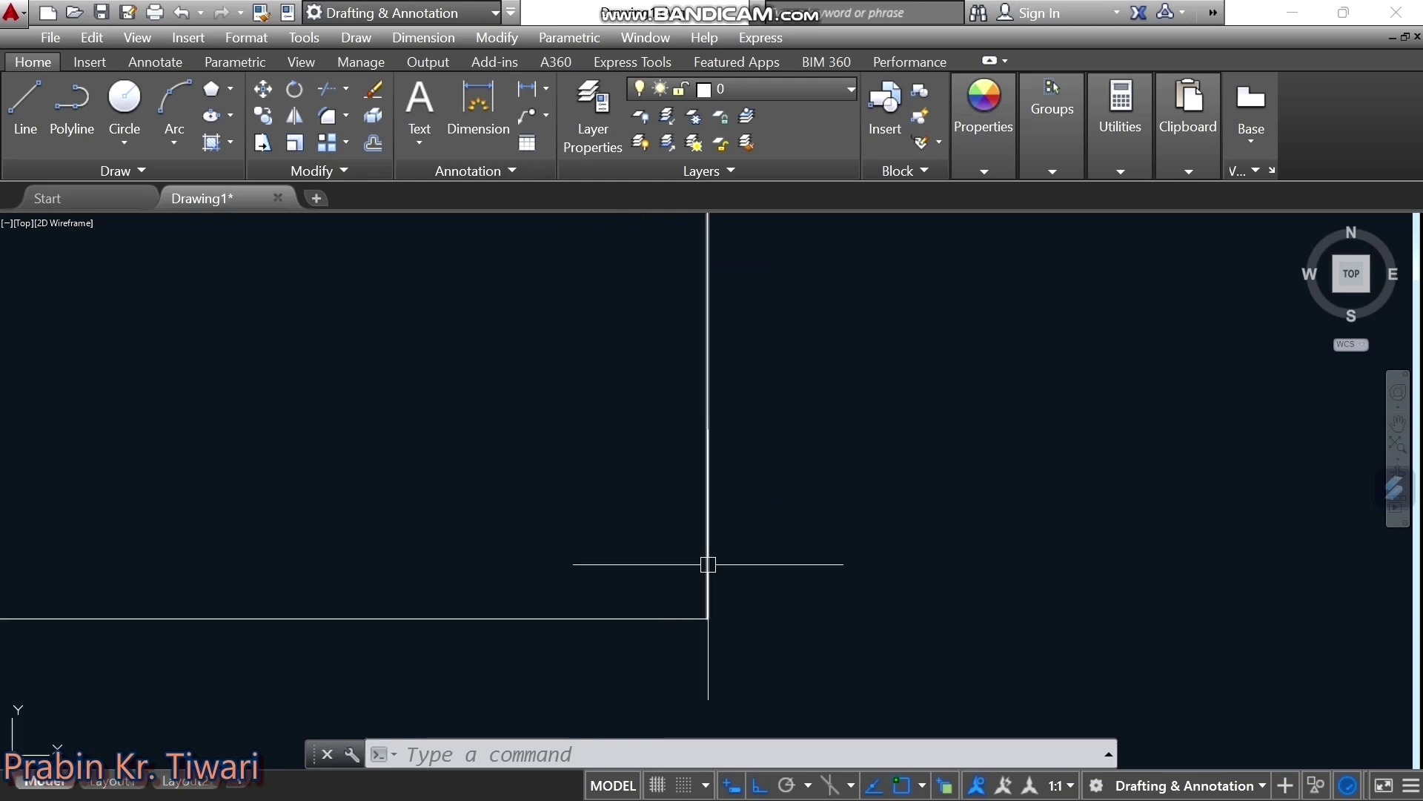
middle_click_drag(705, 563, 707, 483)
mouse_move(712, 343)
middle_mouse_down()
mouse_move(706, 582)
mouse_move(712, 295)
middle_mouse_up()
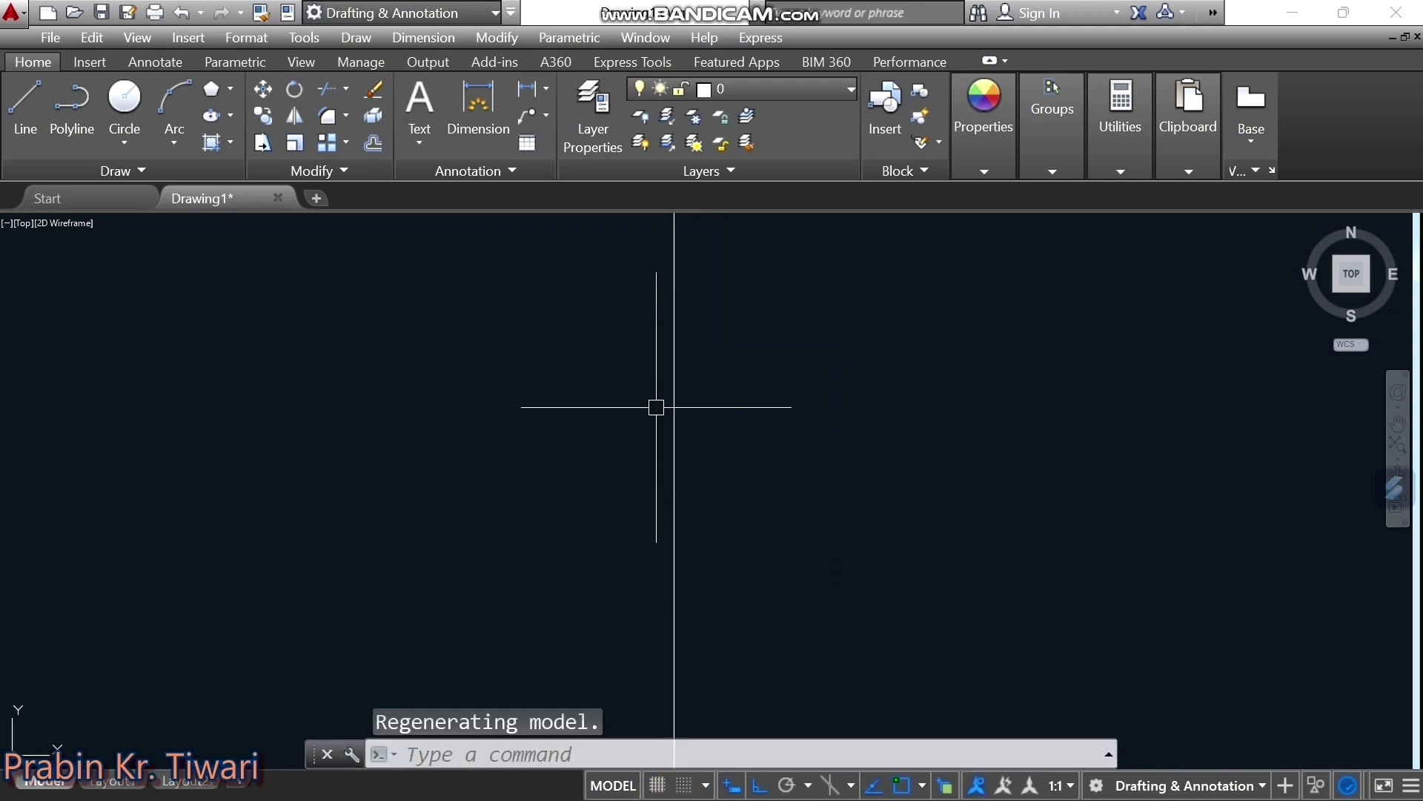
scroll(654, 407, "down", 2)
scroll(660, 324, "down", 5)
scroll(668, 310, "up", 3)
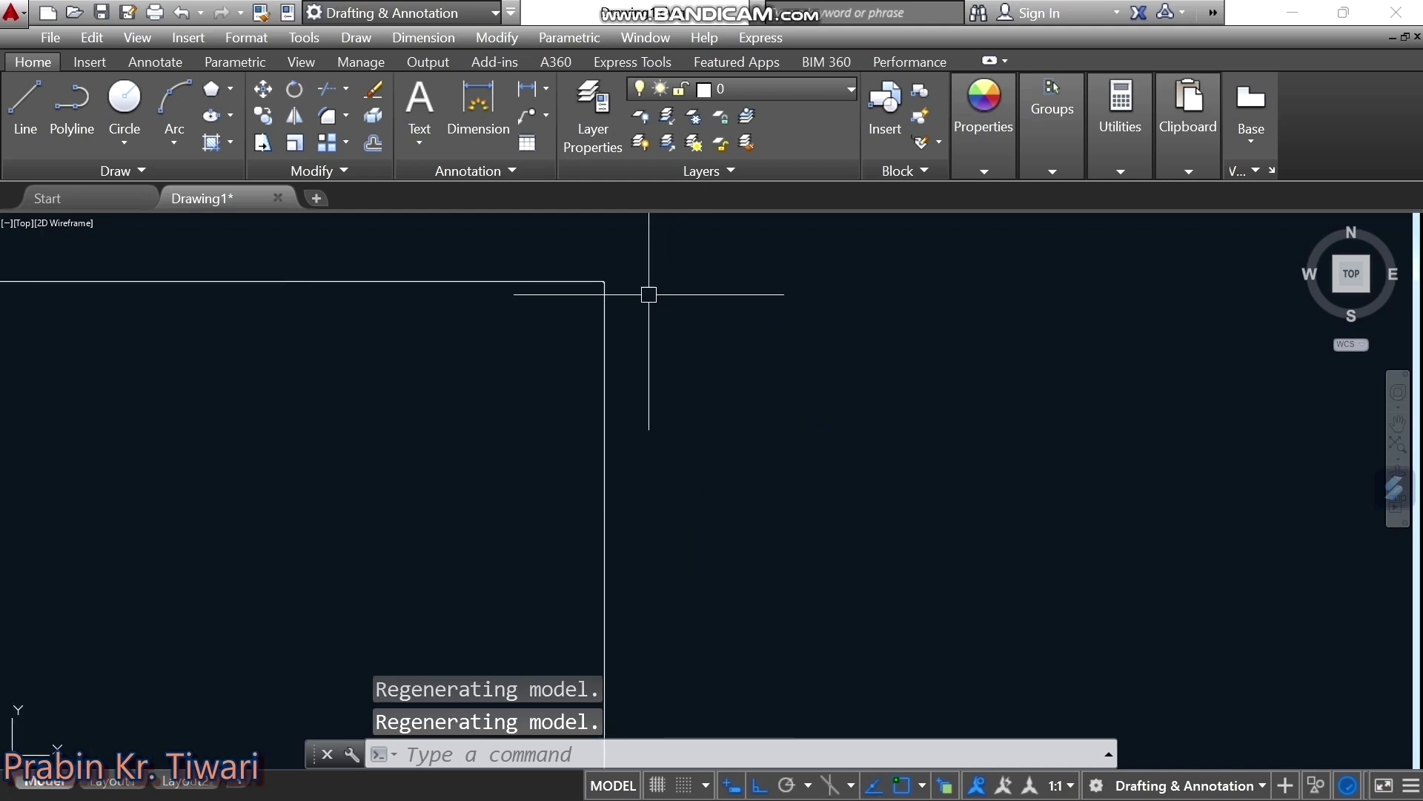
scroll(569, 330, "up", 2)
scroll(593, 363, "up", 3)
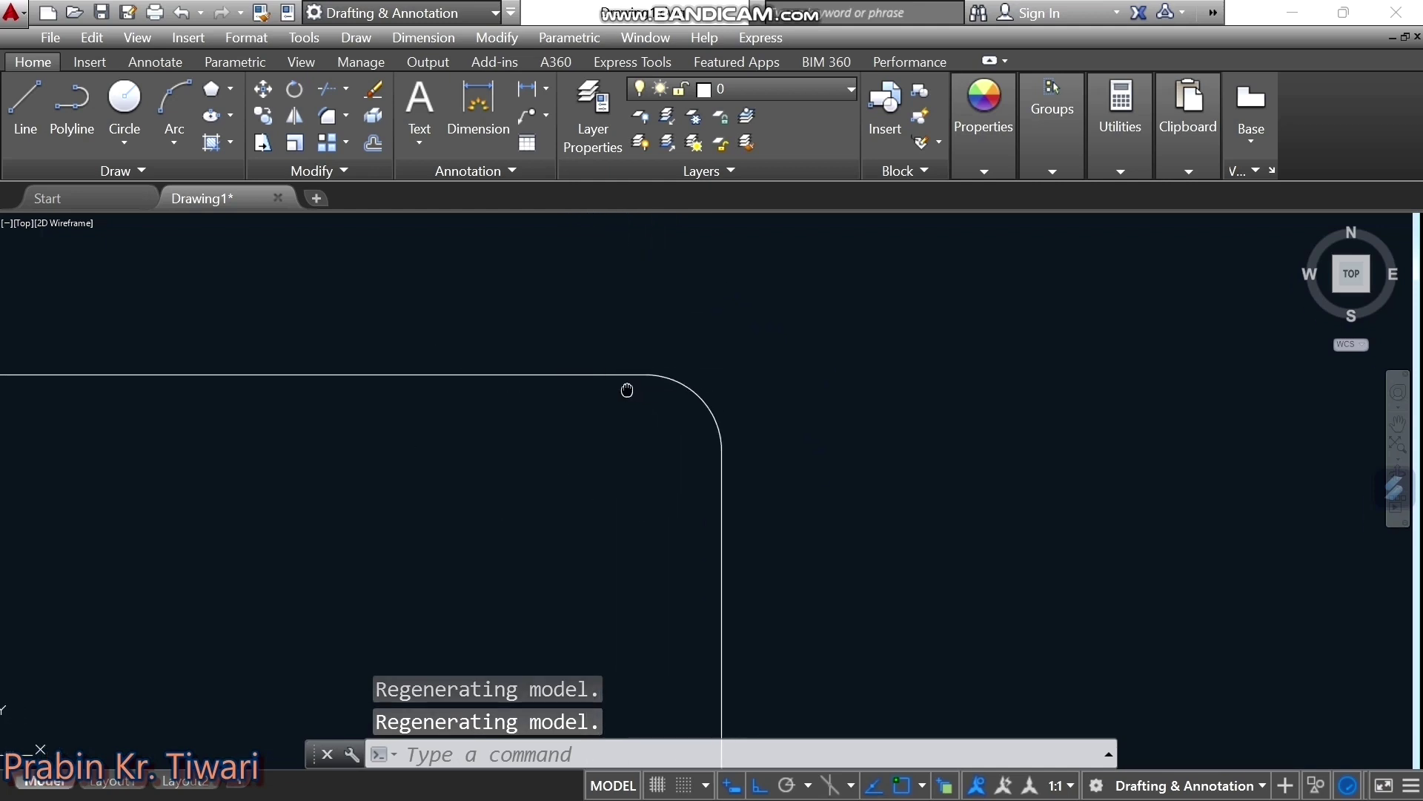
scroll(750, 369, "down", 5)
middle_click_drag(739, 403, 730, 388)
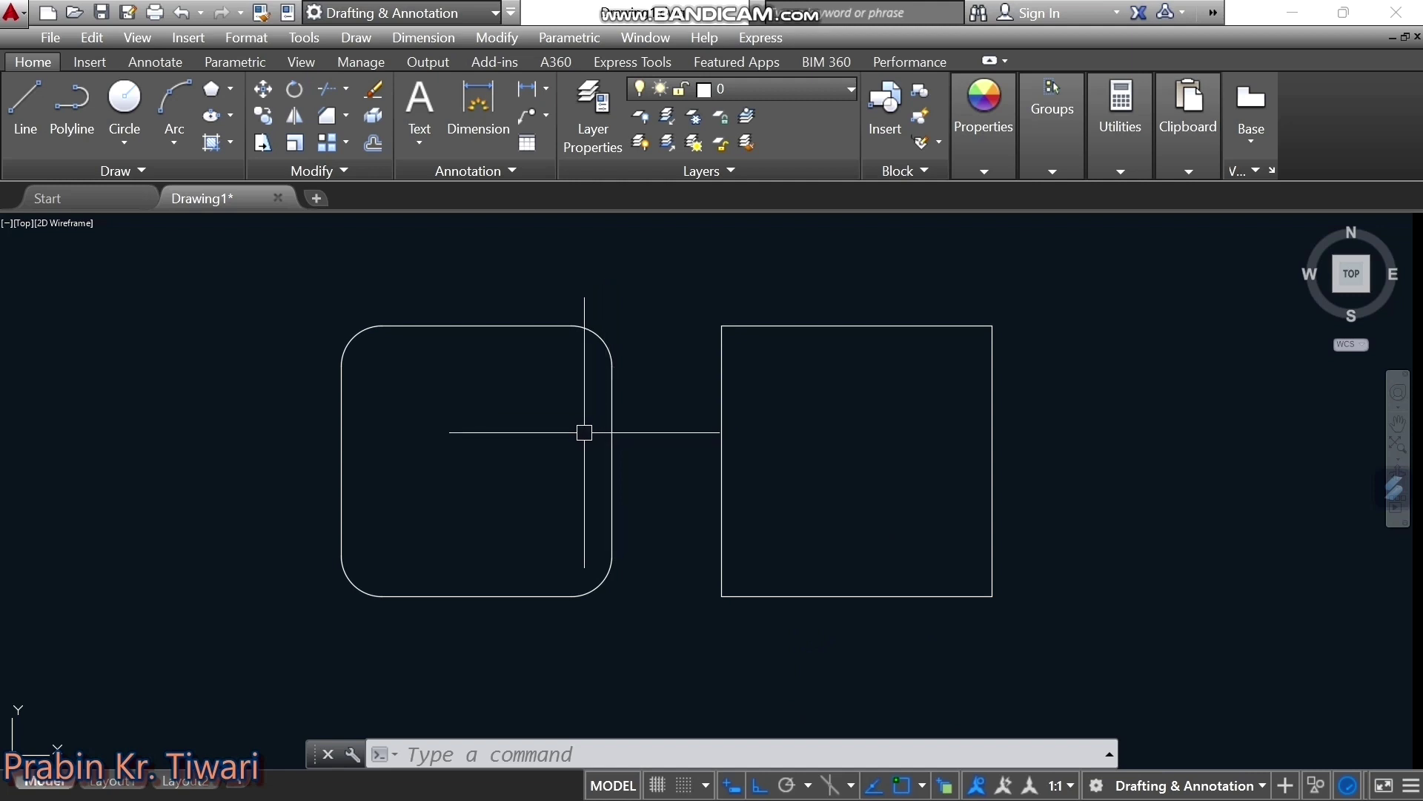
Clear away the rounded and plain squares and bring the two circles into view
scroll(628, 322, "up", 2)
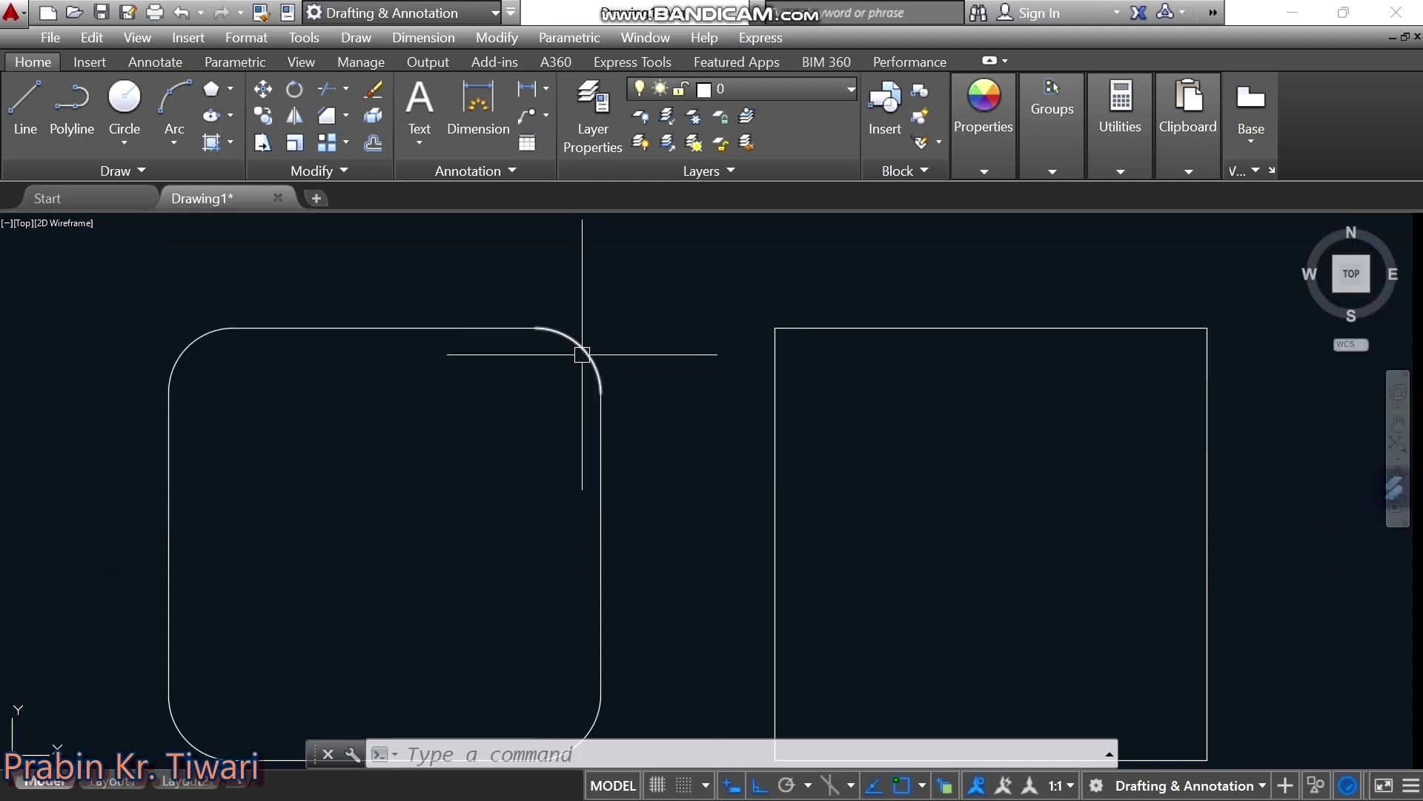
middle_click_drag(657, 368, 615, 358)
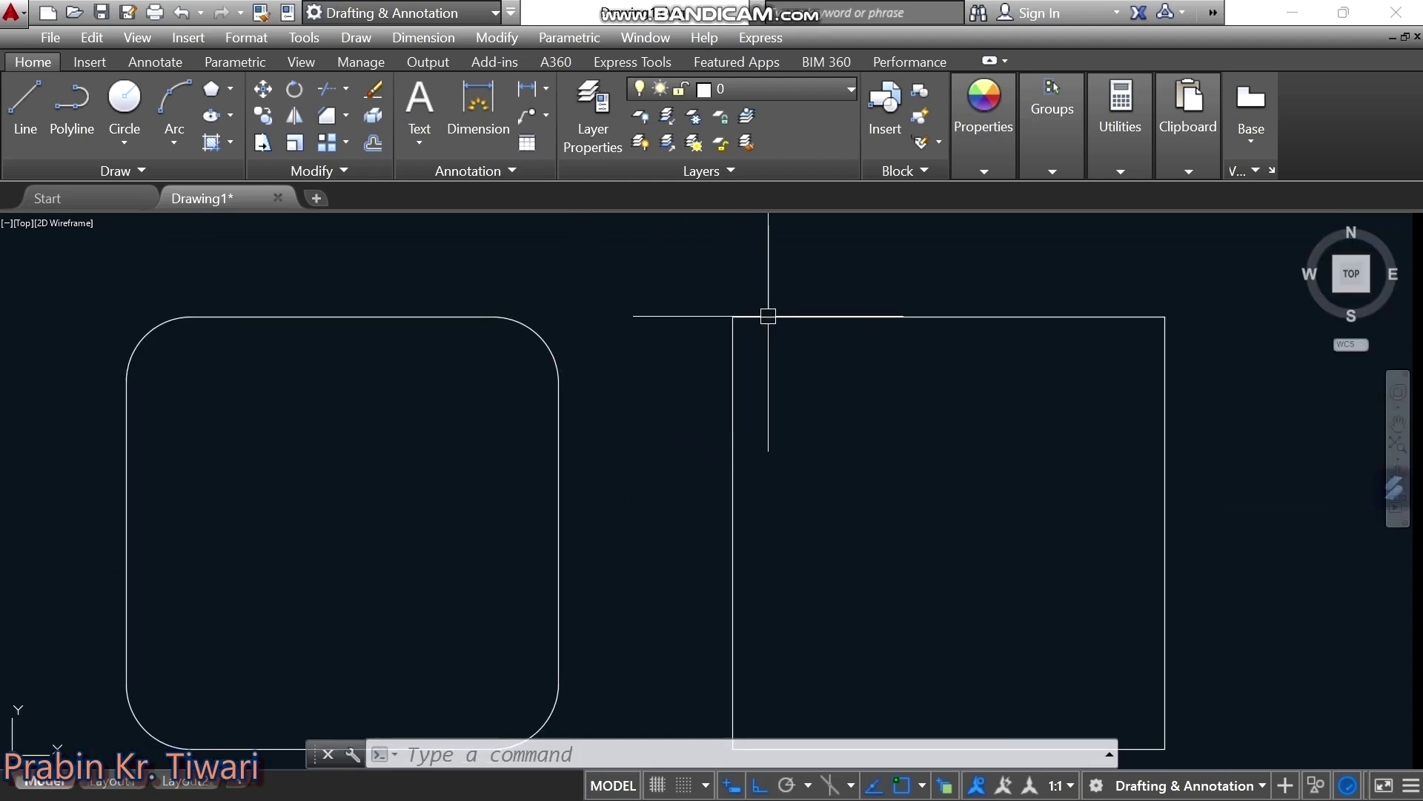
scroll(697, 363, "down", 2)
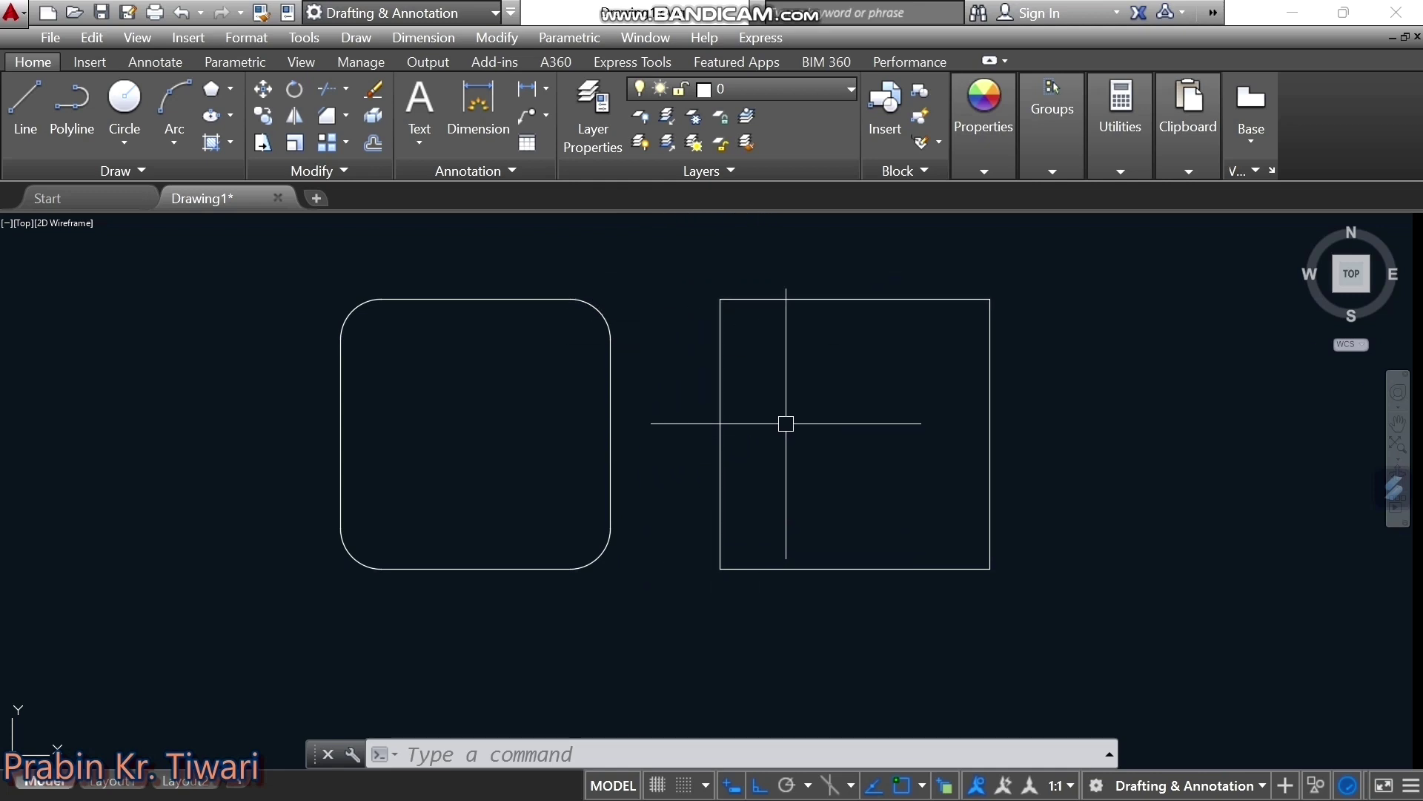
left_click_drag(786, 423, 901, 652)
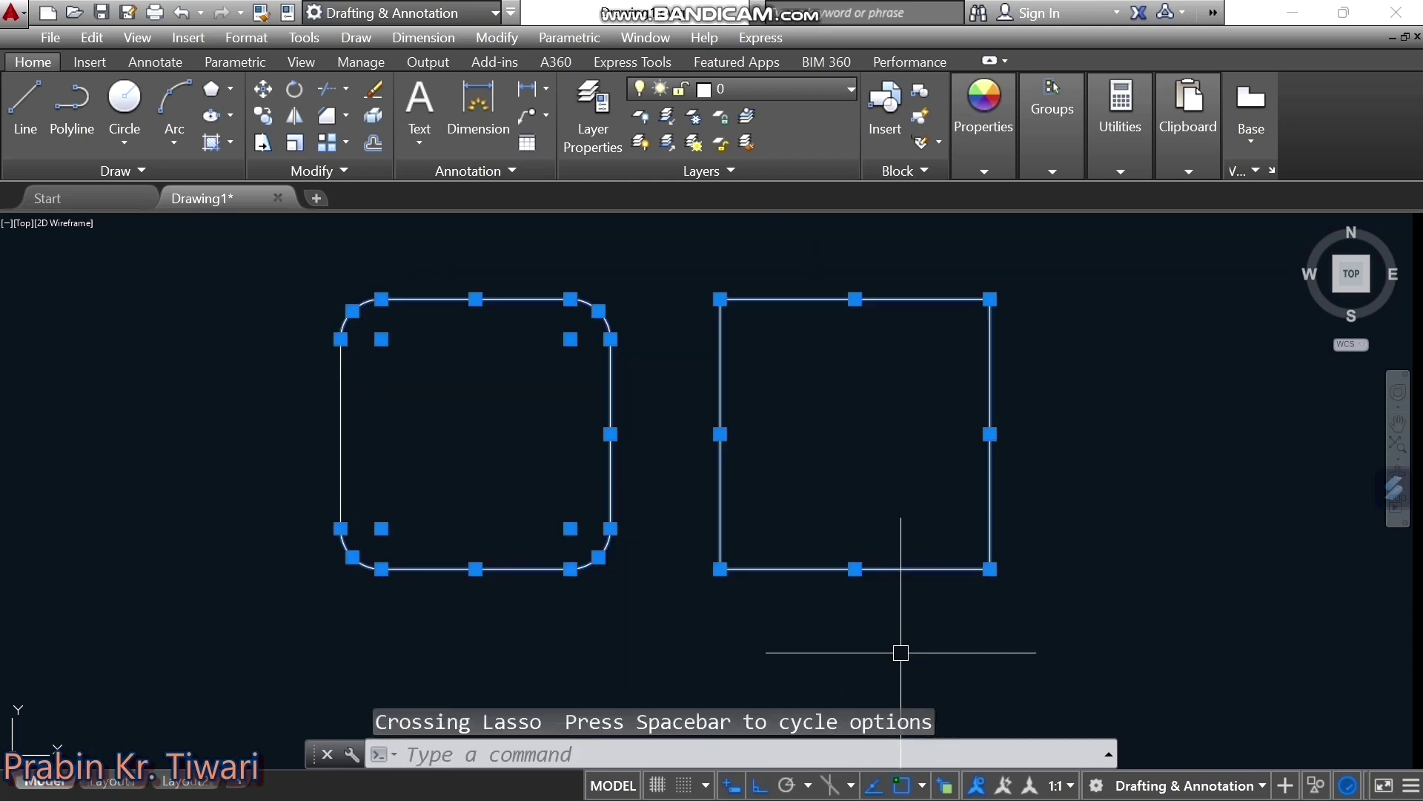
middle_click_drag(772, 455, 709, 521)
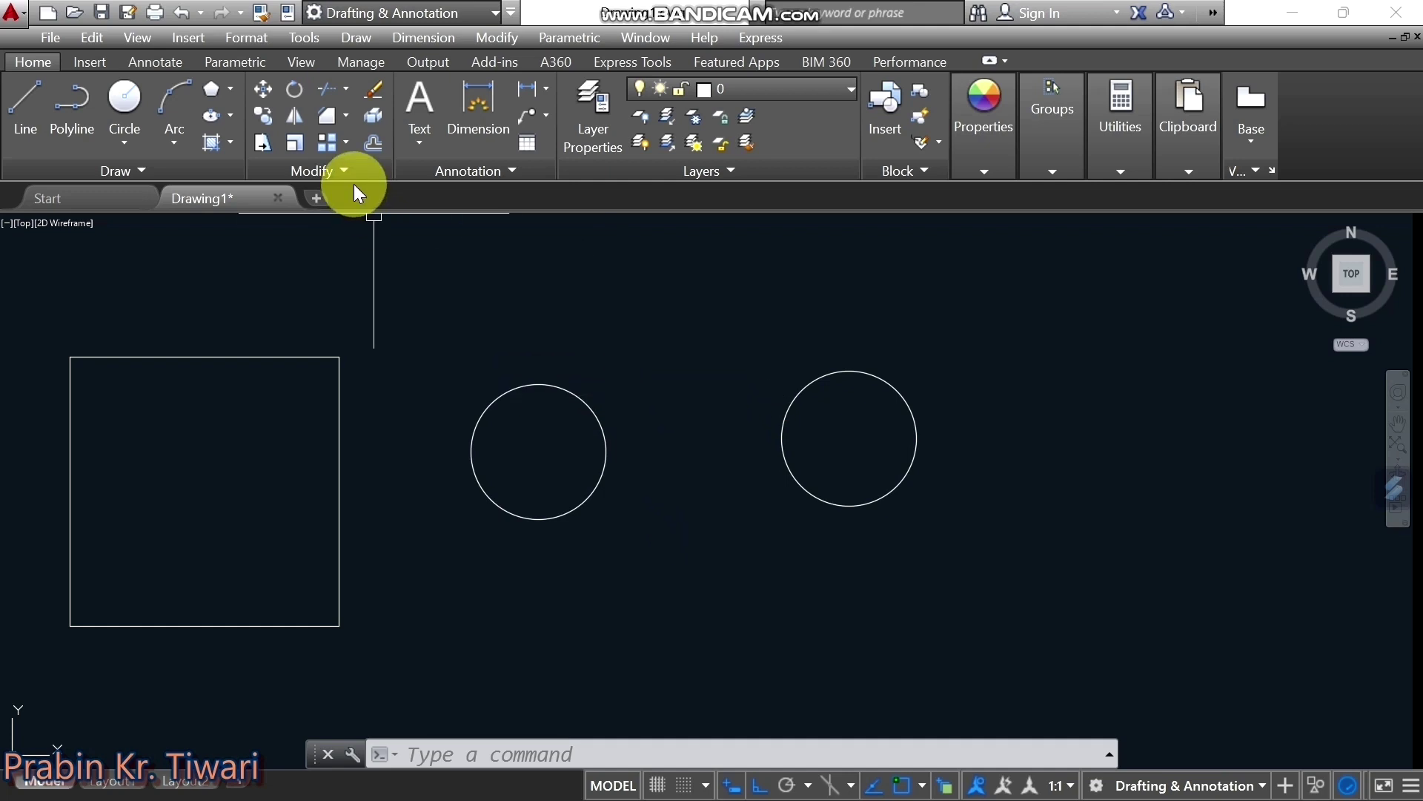
Join the left and right circles with a radius-100 fillet arc
type("f")
key("Return")
type("r")
key("Return")
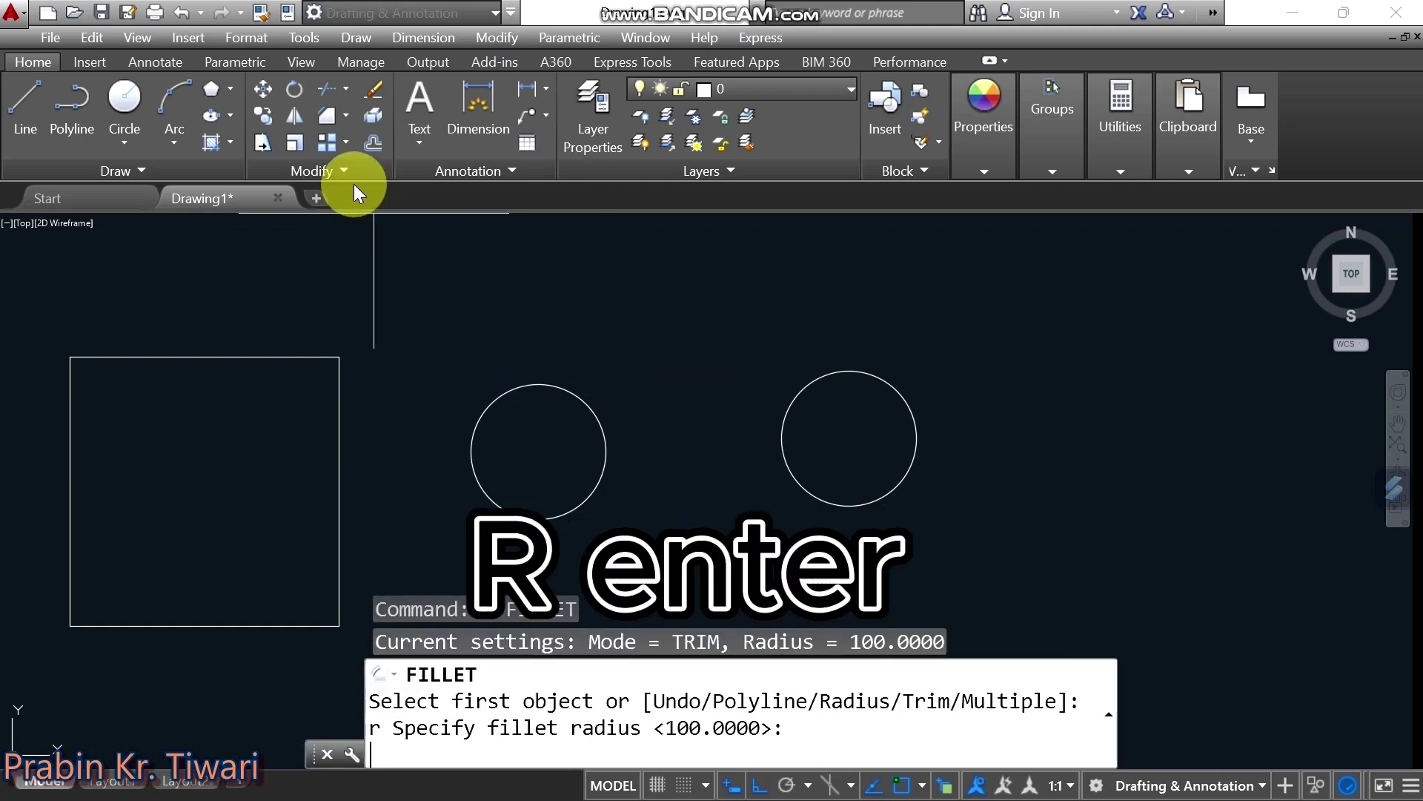
type("100")
key("Return")
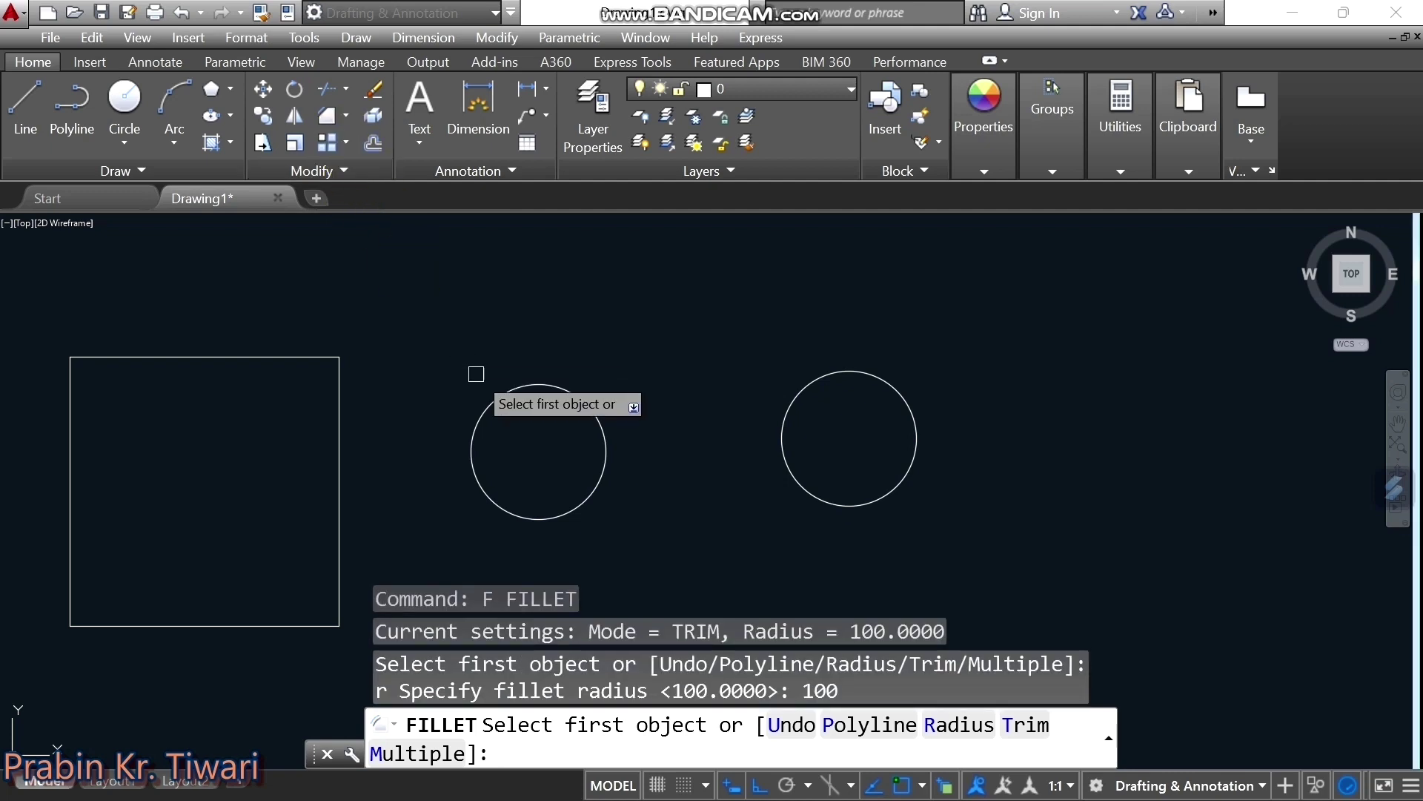
left_click(552, 381)
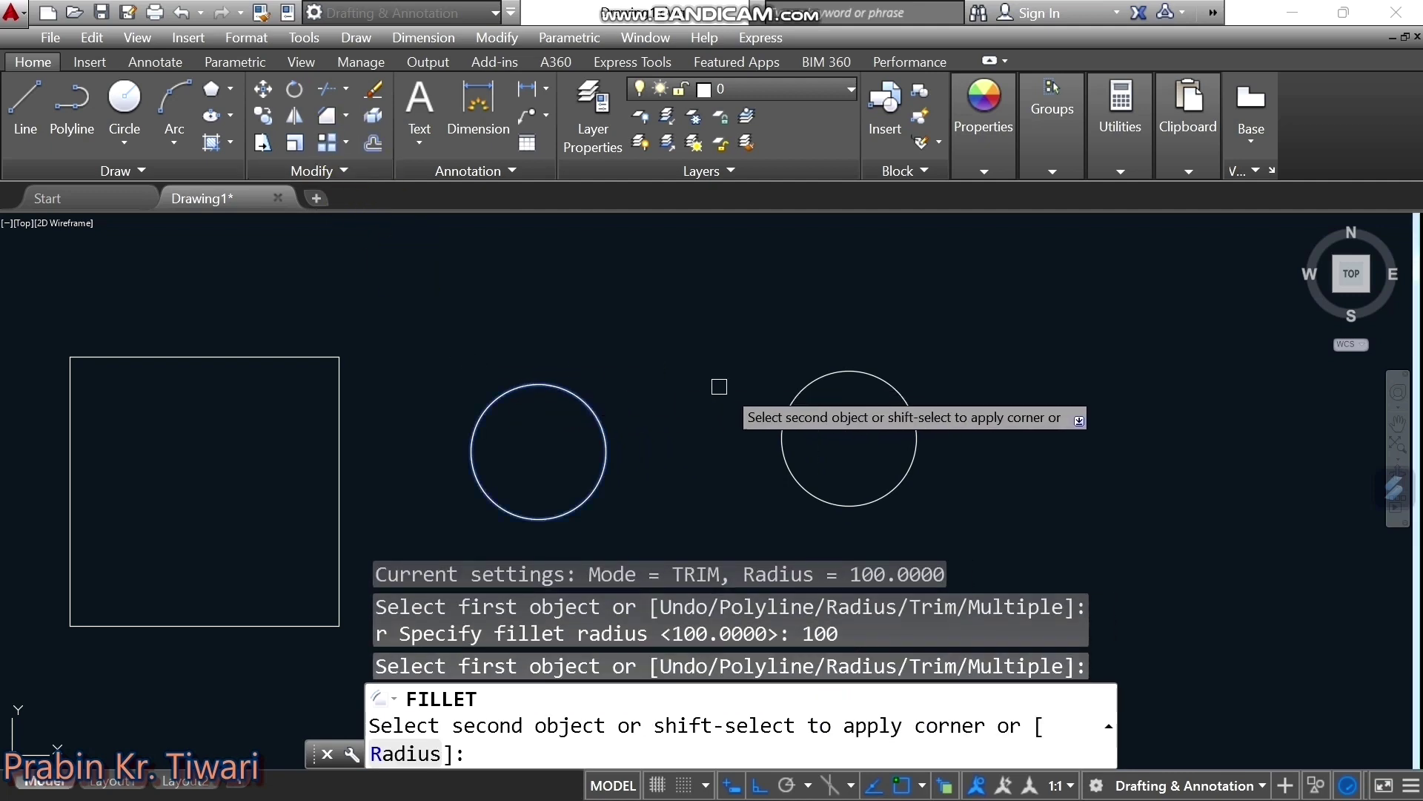
left_click(790, 394)
middle_click_drag(739, 414, 722, 379)
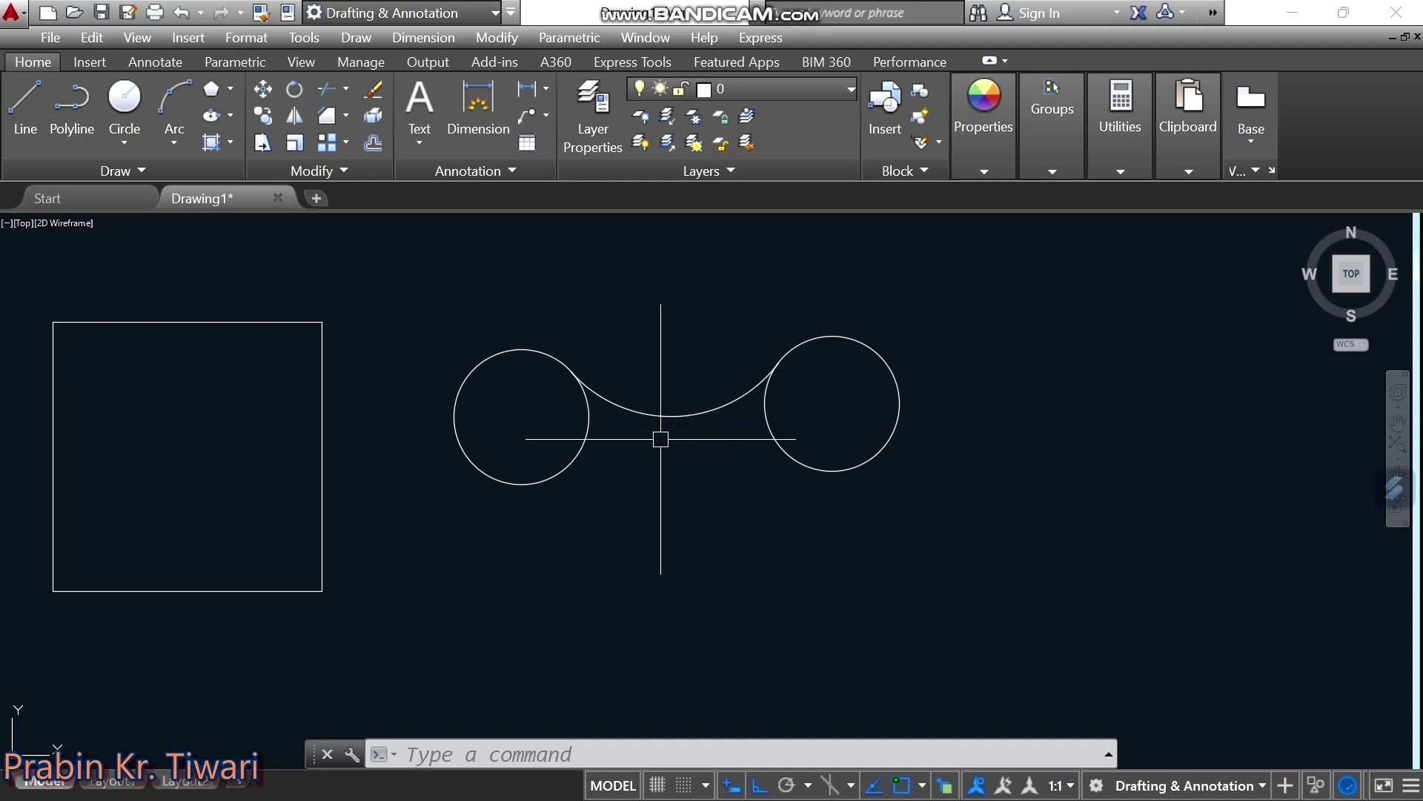
middle_click_drag(628, 471, 619, 467)
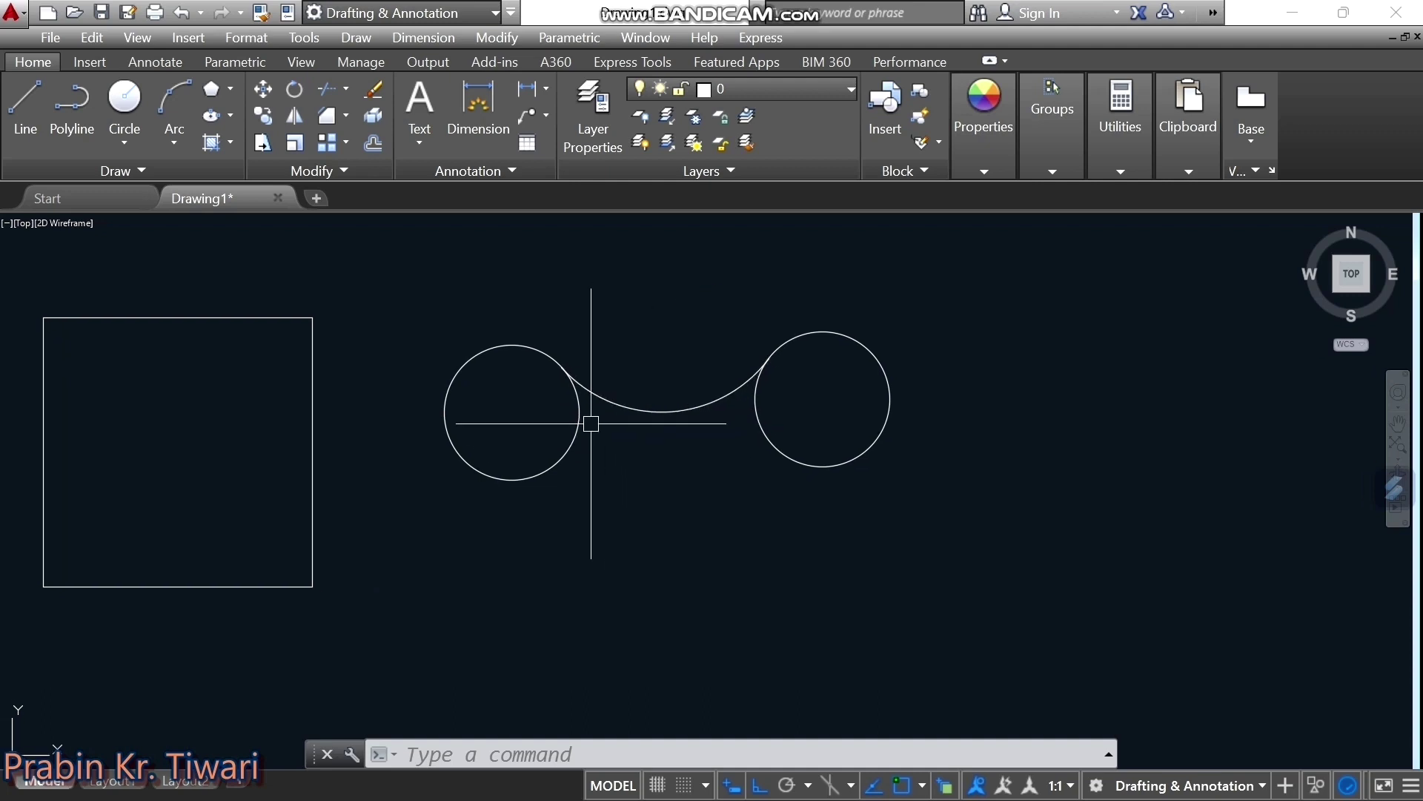
Refillet the left circle with the arc to form an S-shaped connection
key("Return")
left_click(563, 452)
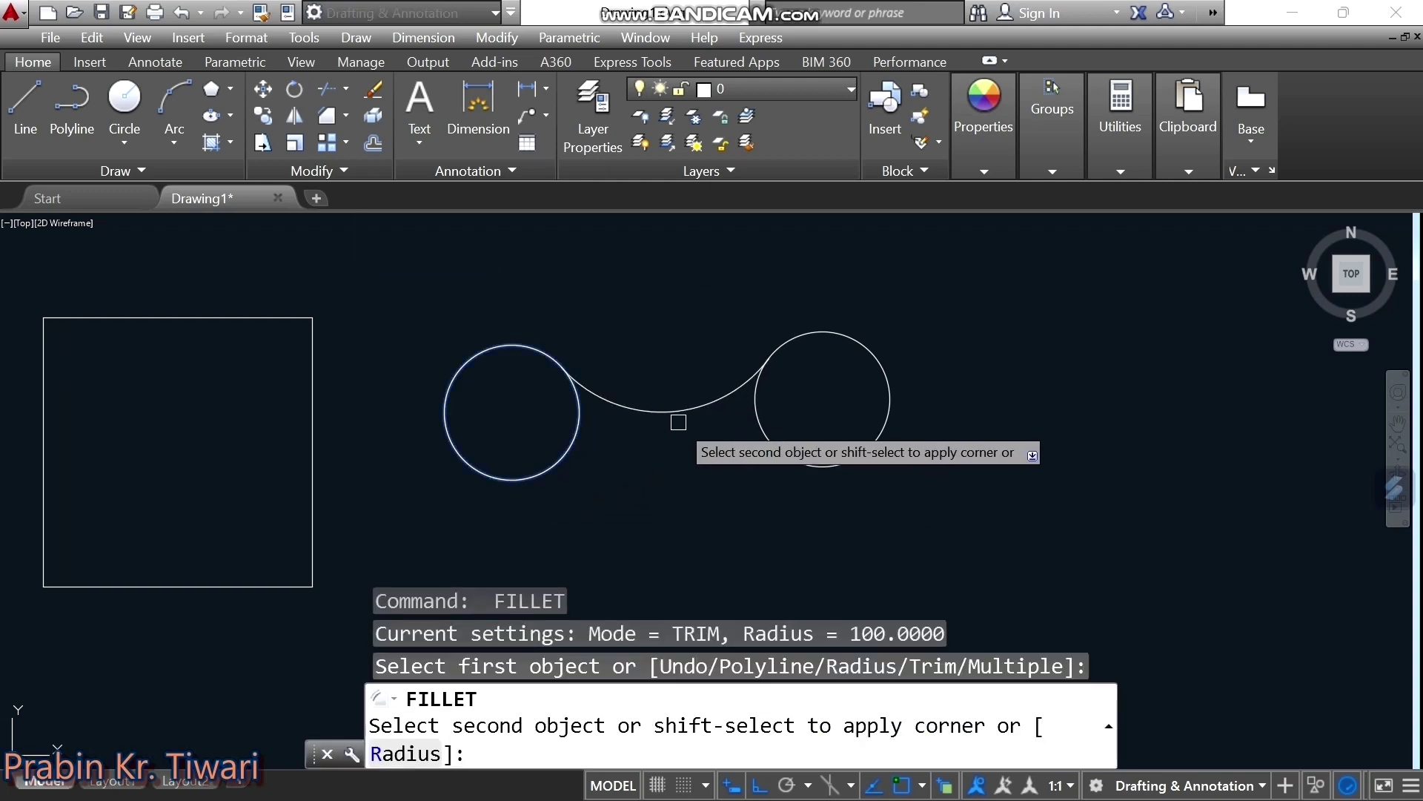
left_click(679, 412)
middle_click_drag(662, 443, 631, 433)
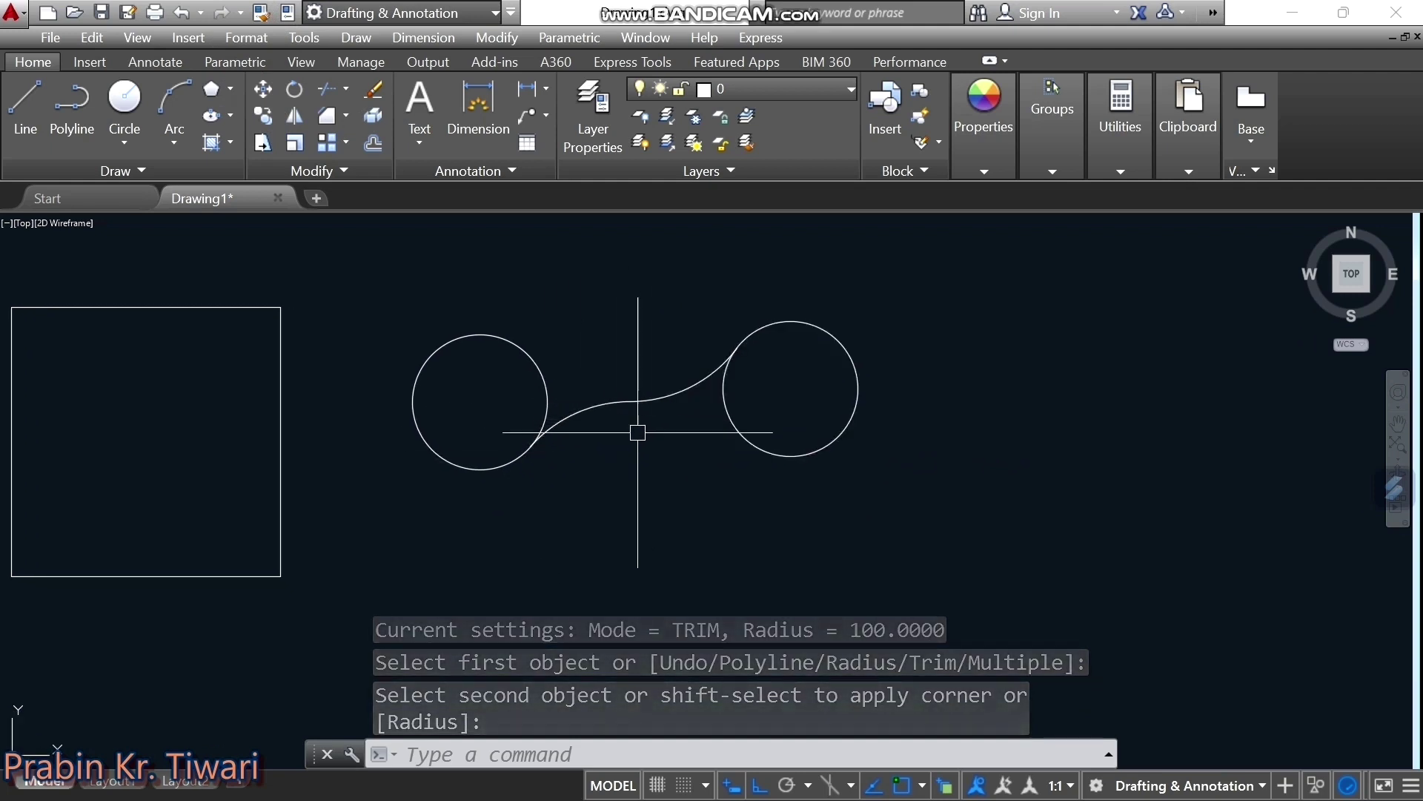
scroll(665, 373, "down", 5)
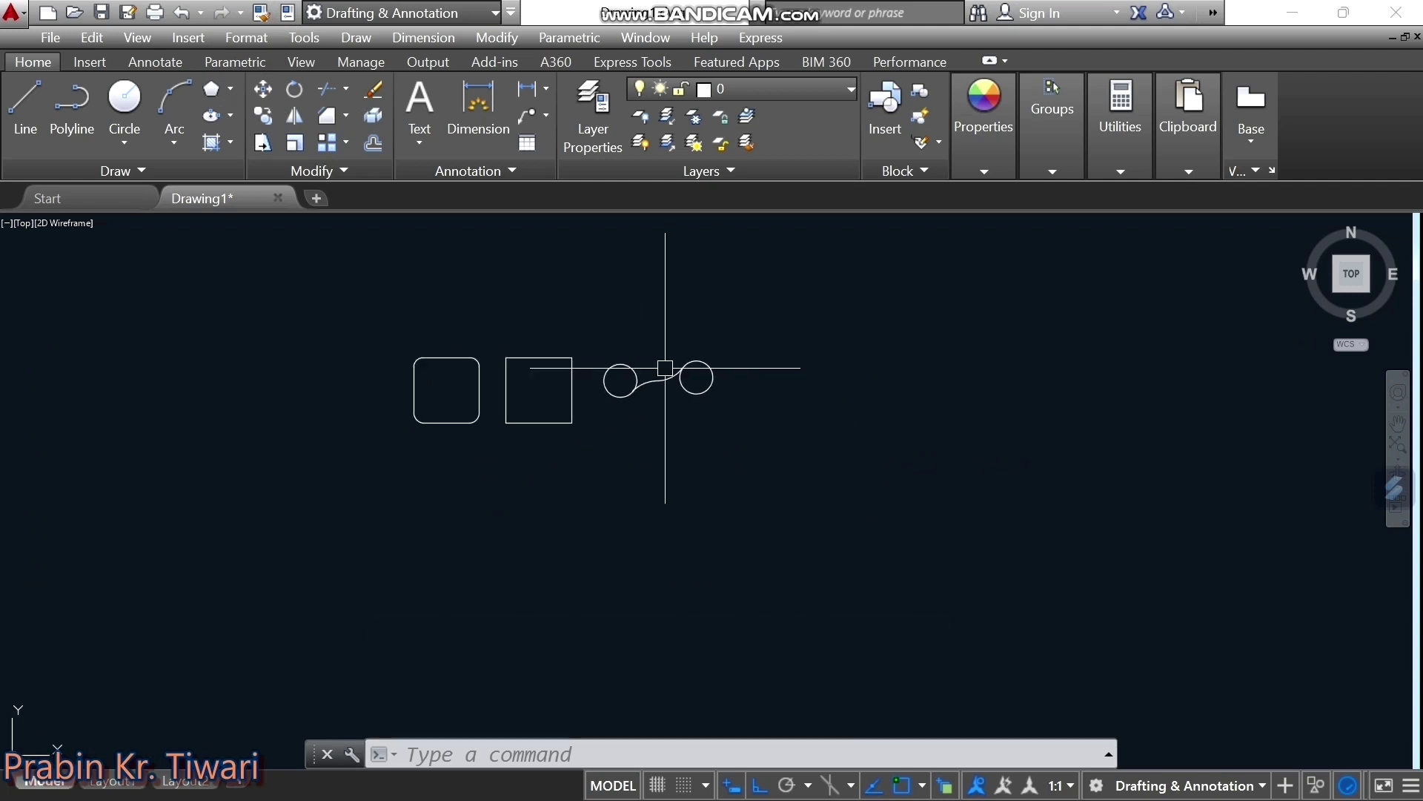
left_click_drag(741, 317, 765, 414)
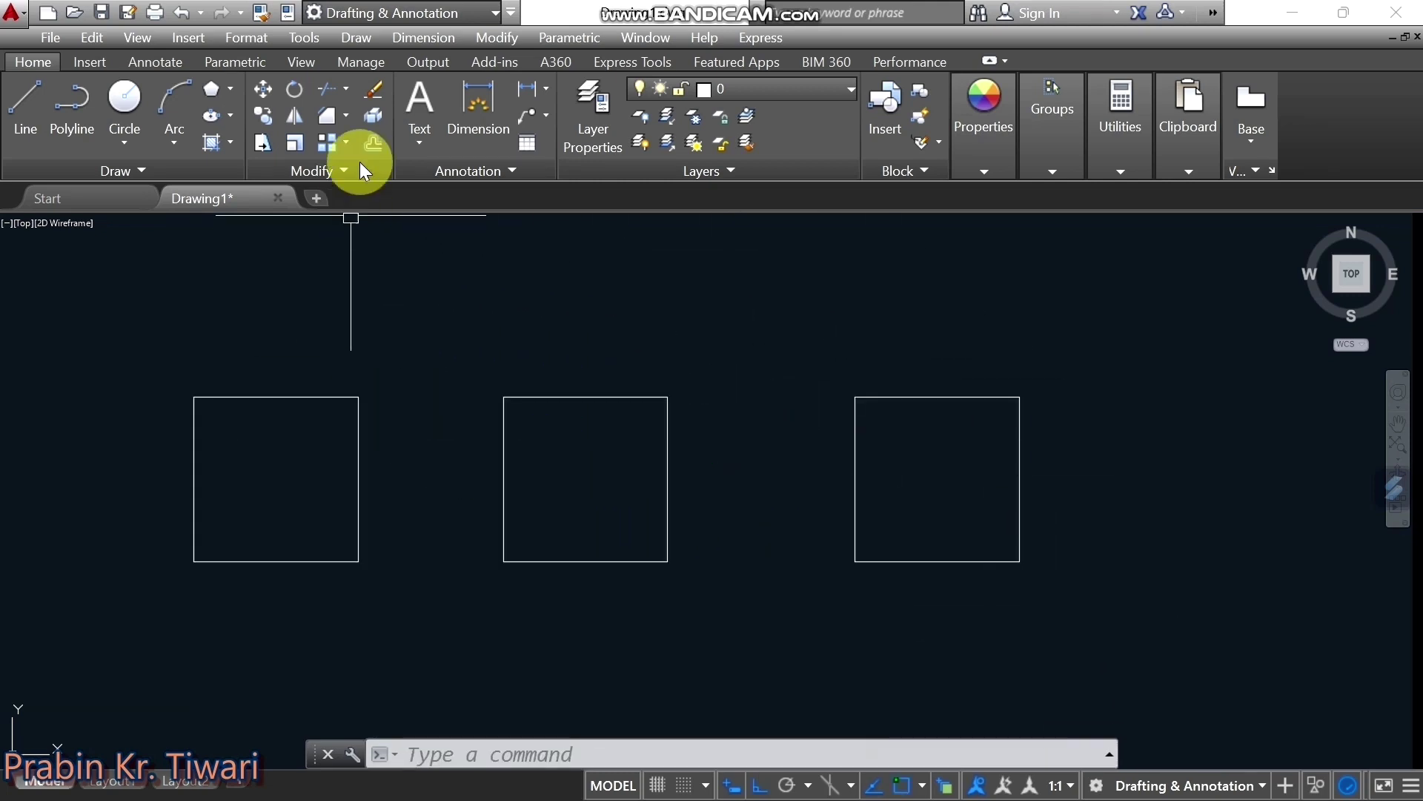
Start a chamfer from the Modify panel using the Distance option
left_click(345, 116)
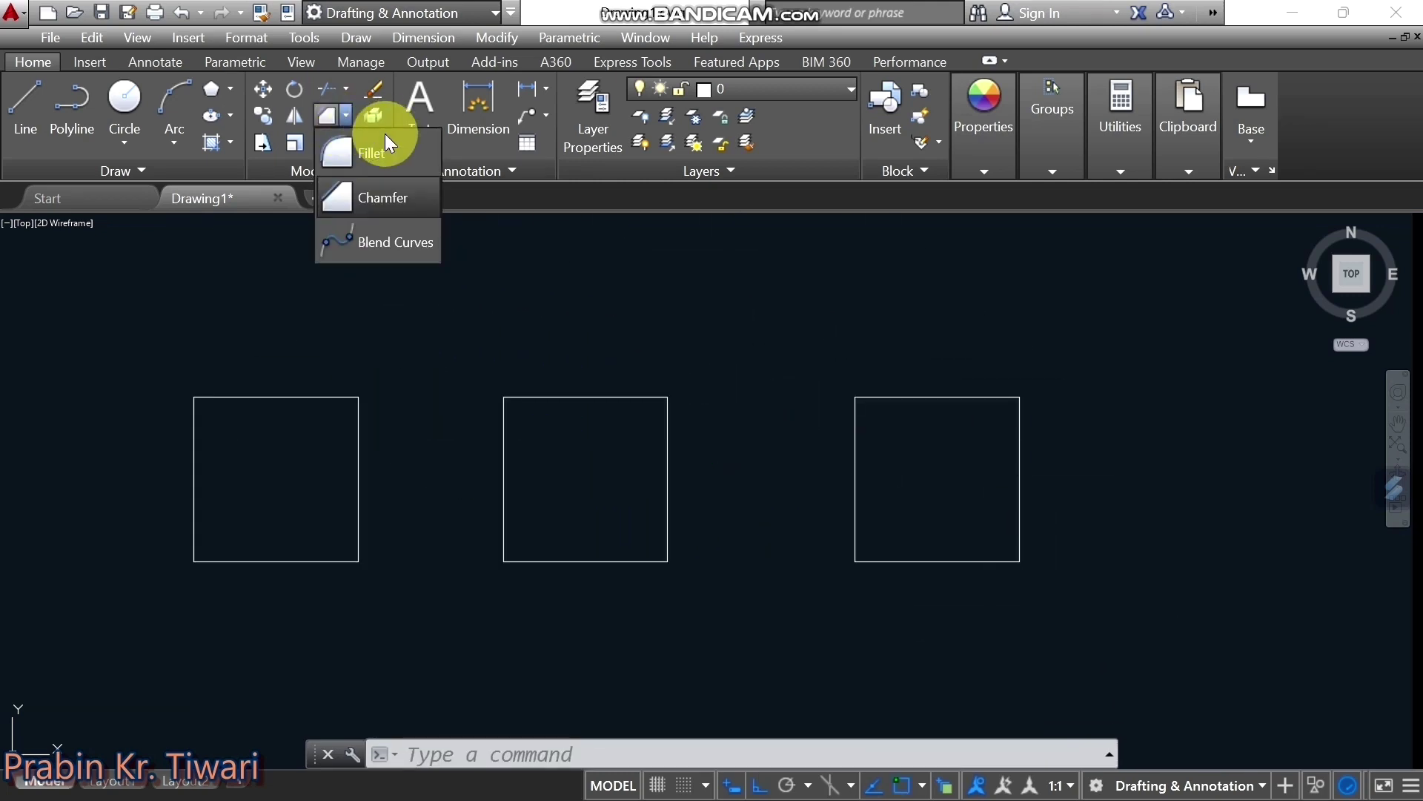
left_click(368, 197)
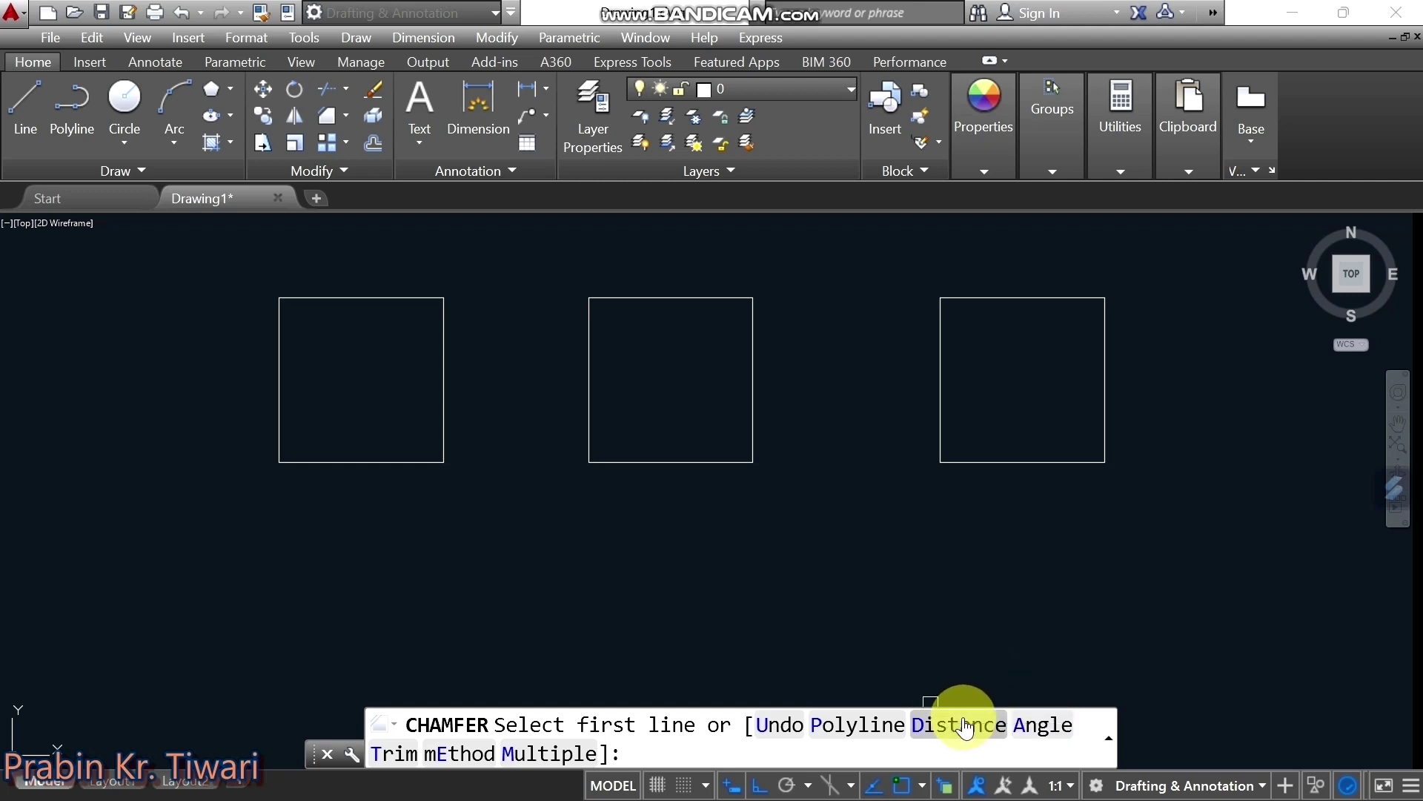
left_click(958, 725)
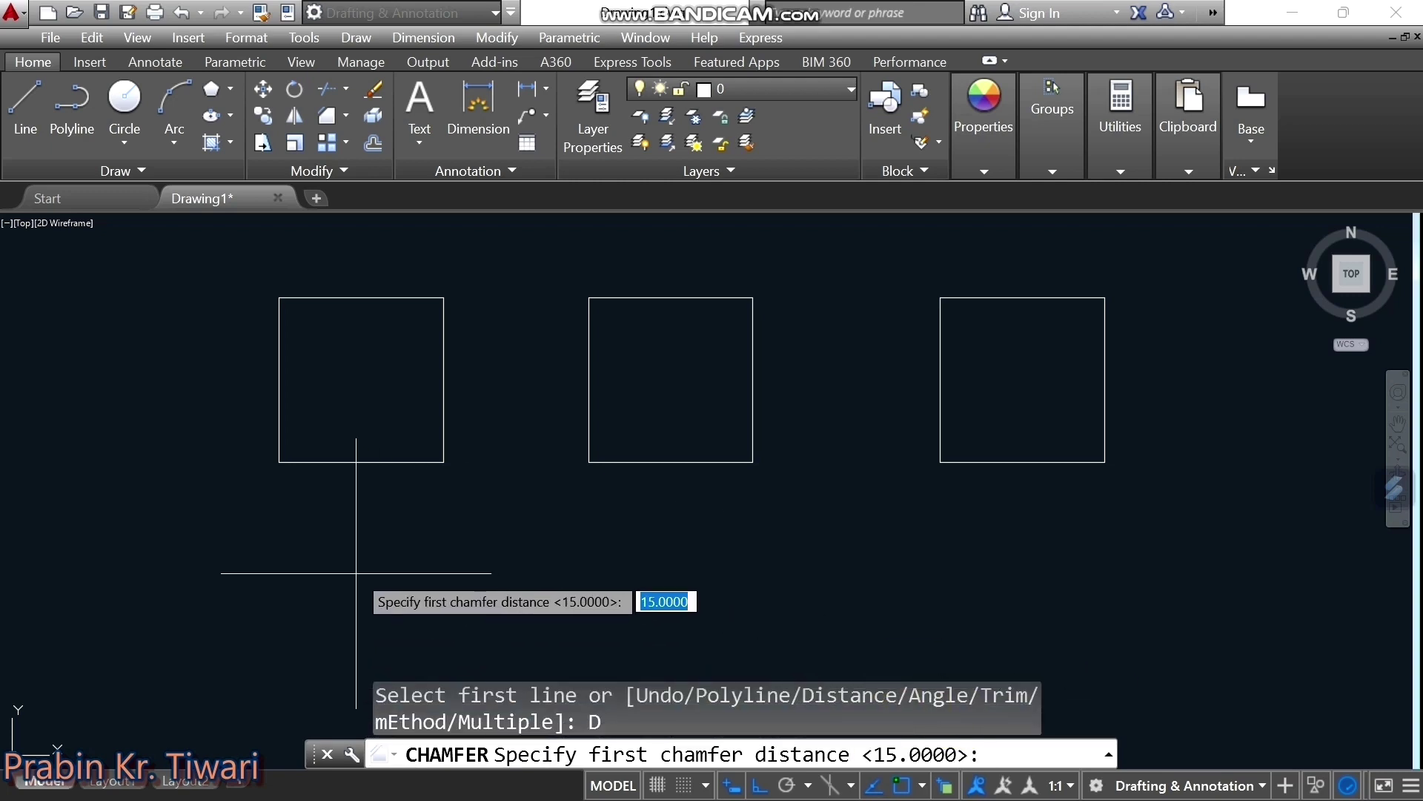
middle_click_drag(321, 565, 413, 565)
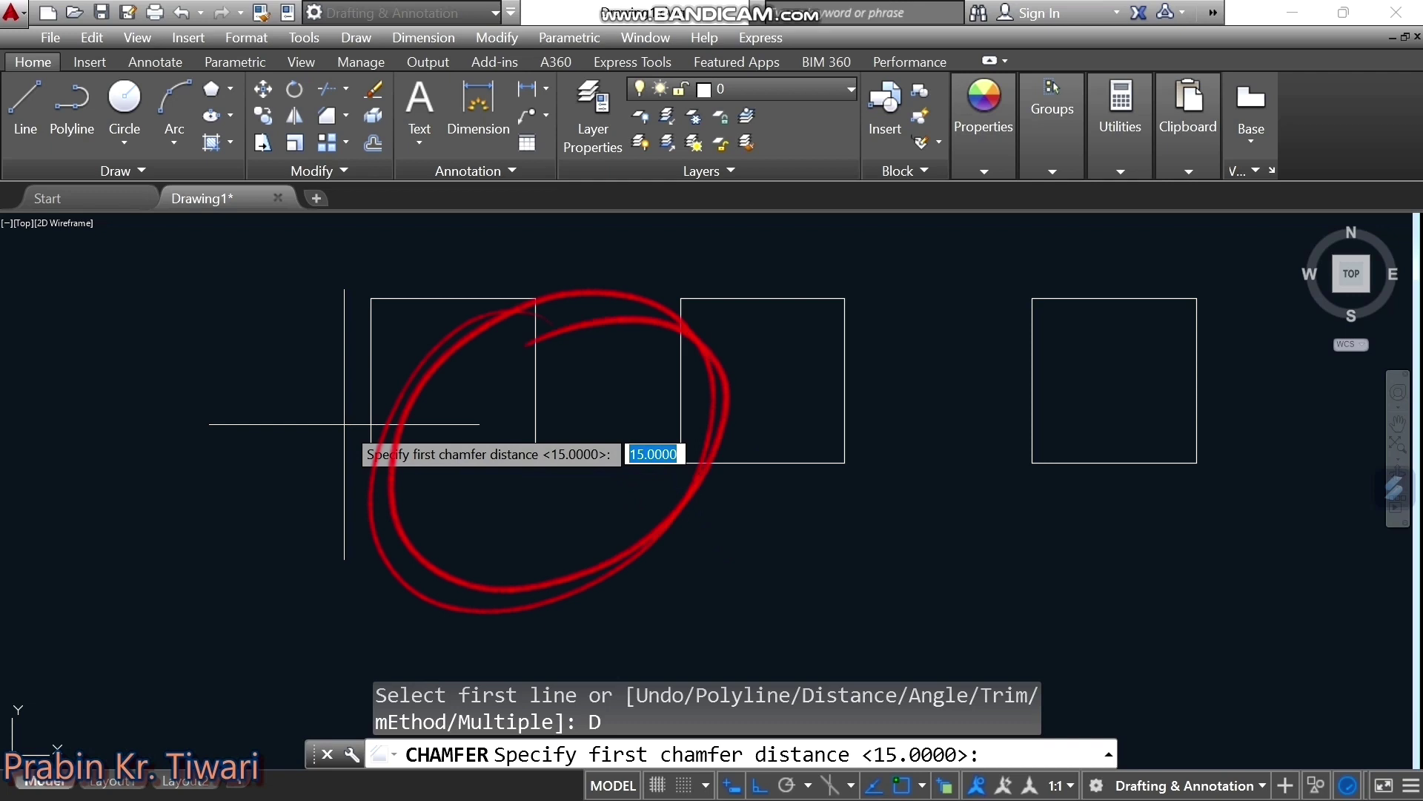
scroll(389, 464, "up", 2)
scroll(349, 478, "up", 2)
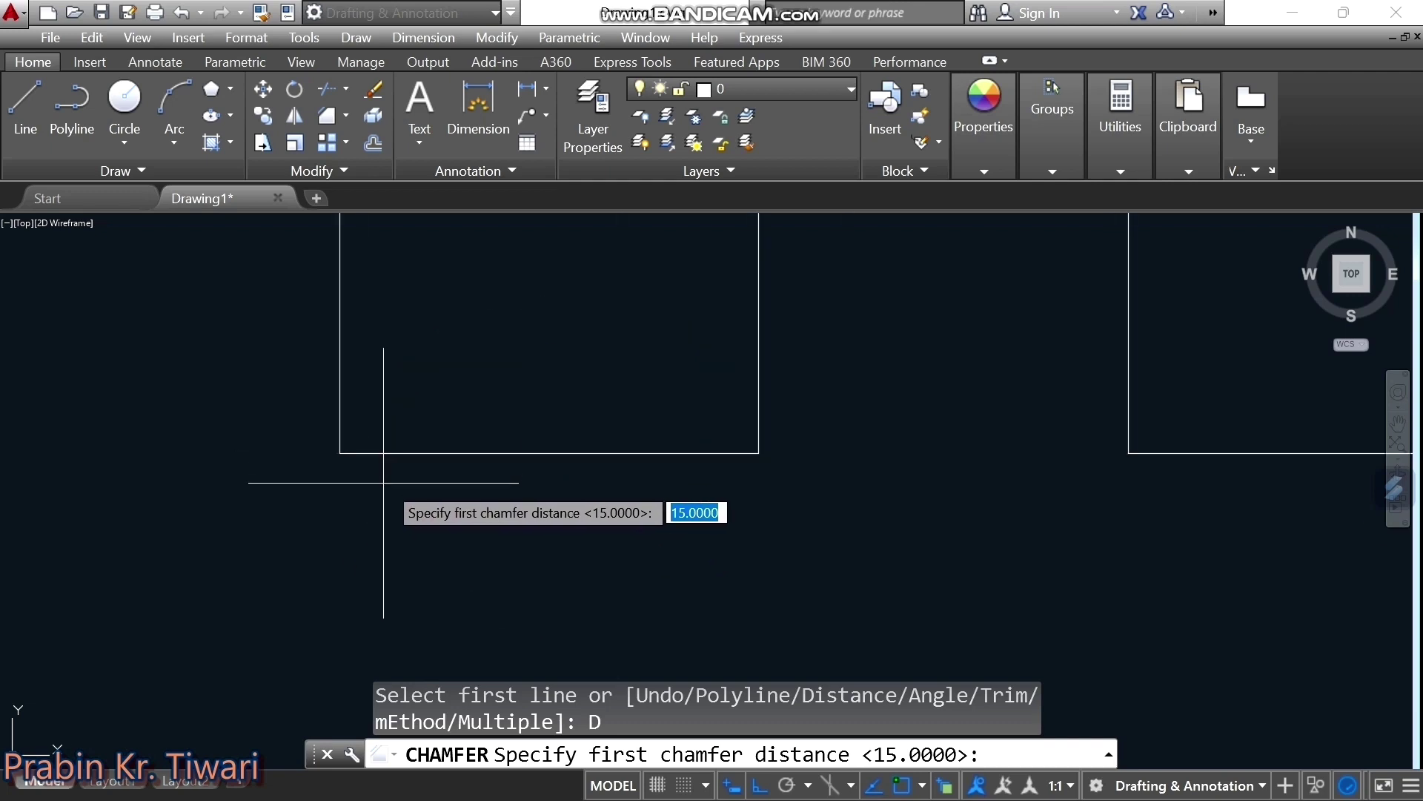
scroll(378, 512, "down", 2)
type("1")
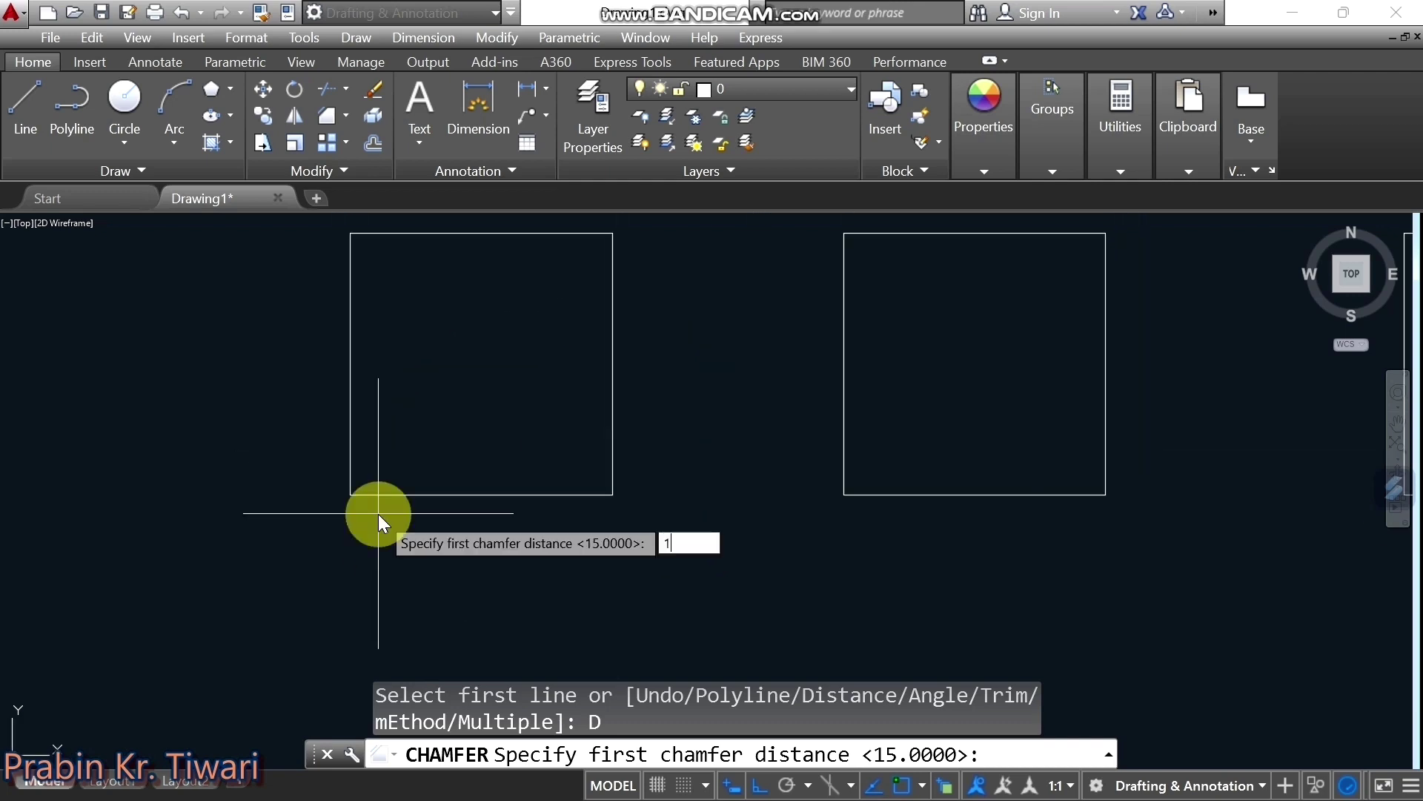
Chamfer the left square's bottom-left corner with distances 15 and 25
type("5")
key("Return")
type("25")
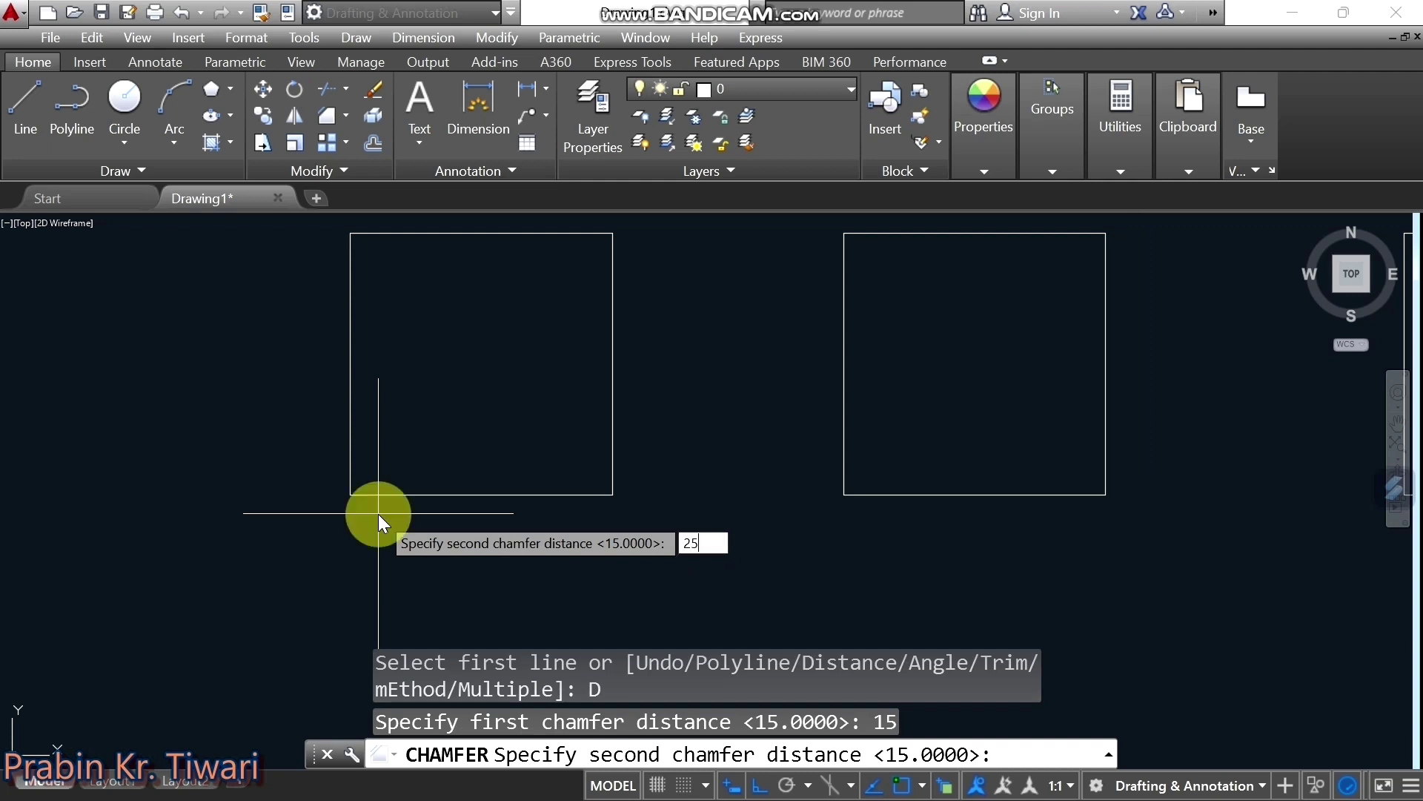
key("Return")
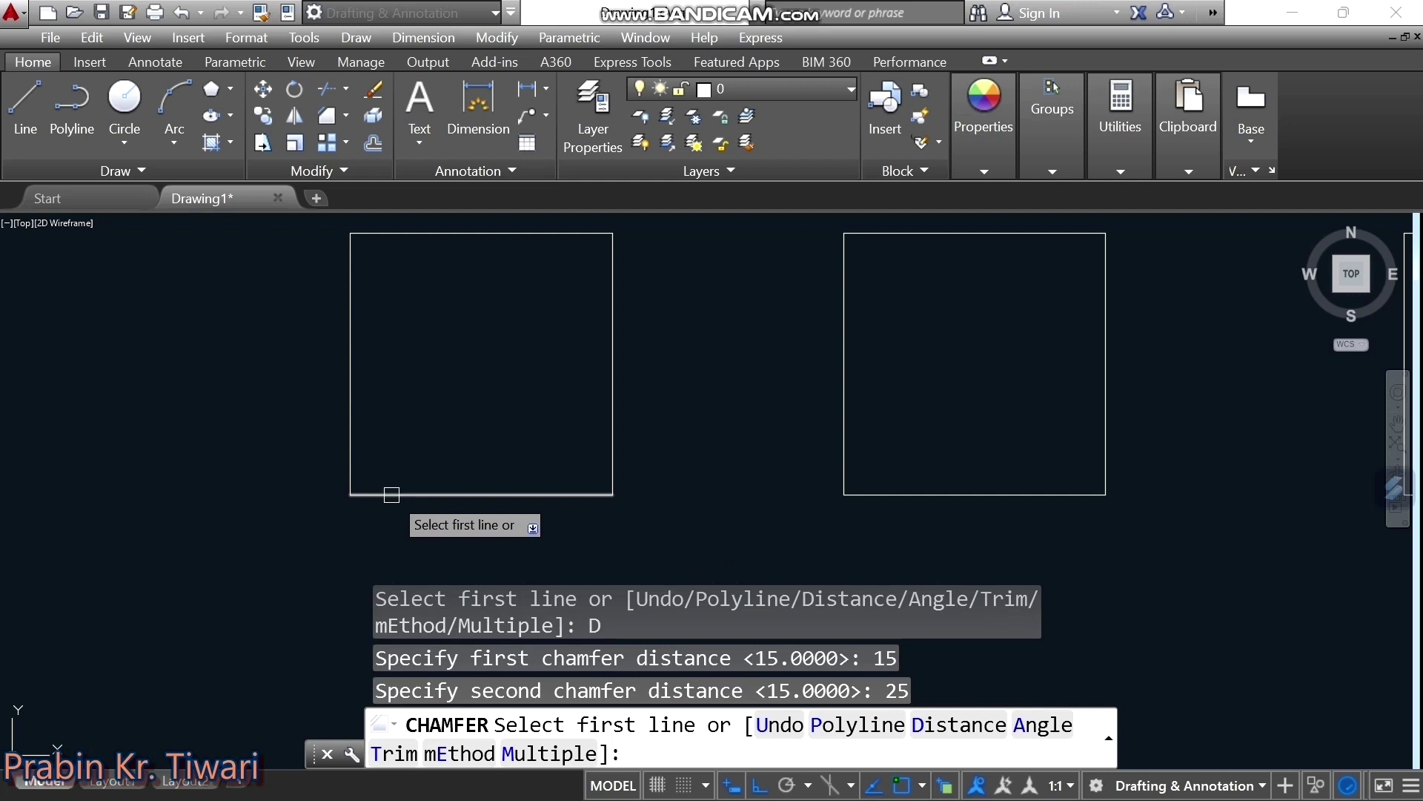
left_click(391, 494)
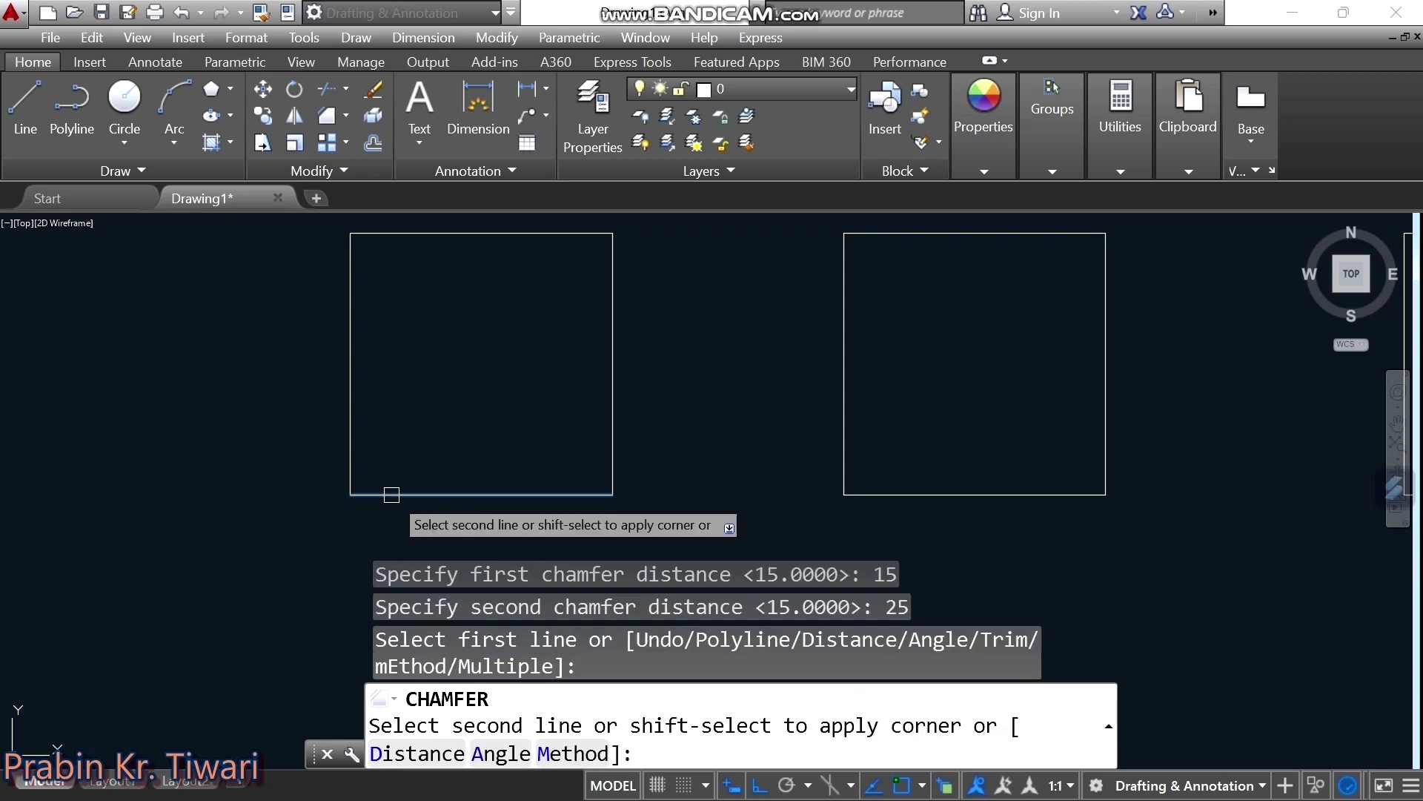
left_click(352, 448)
scroll(345, 470, "up", 2)
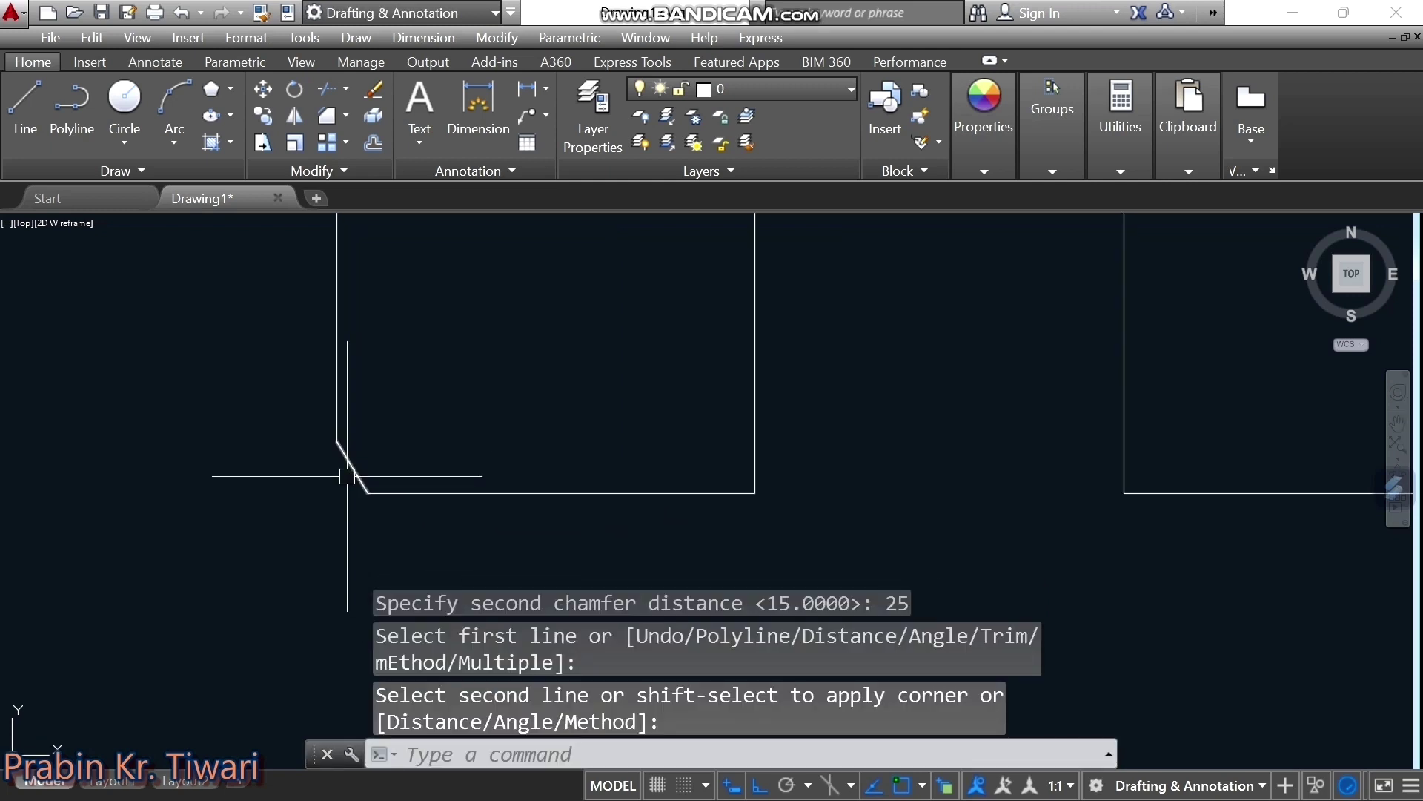
scroll(351, 460, "up", 4)
middle_click_drag(351, 459, 332, 453)
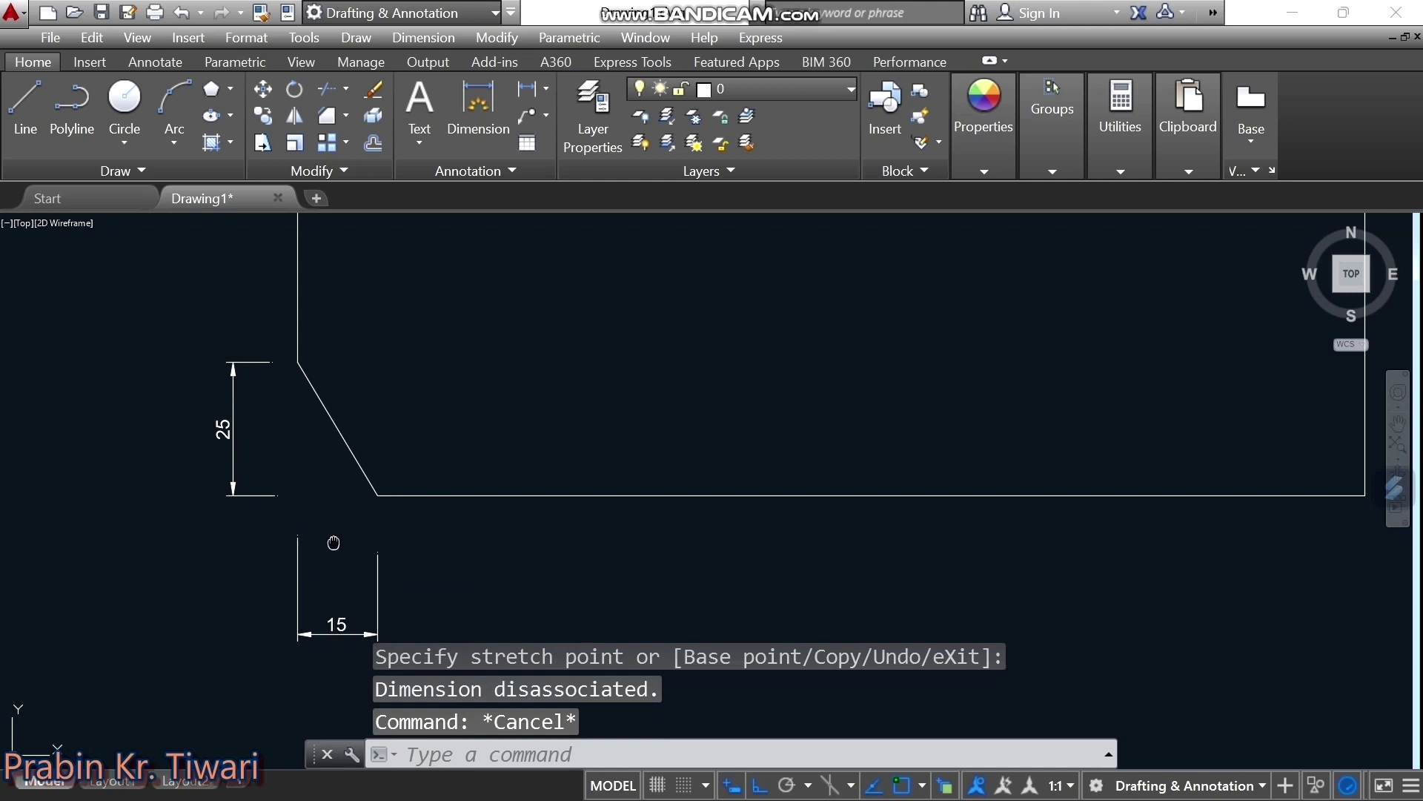
Pan from the dimensioned chamfer over to centre the middle square
middle_click_drag(333, 543, 332, 493)
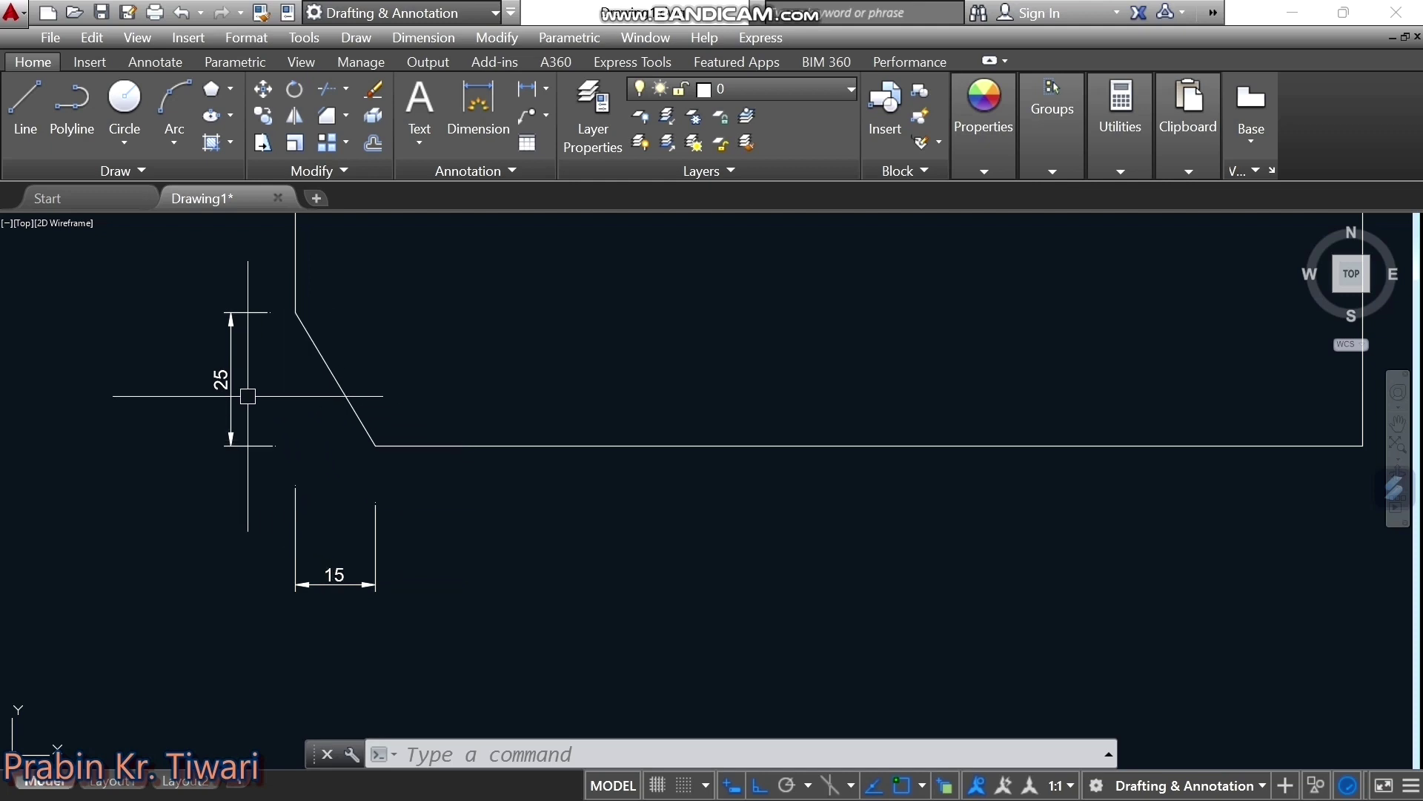
scroll(248, 396, "down", 4)
middle_click_drag(379, 466, 344, 476)
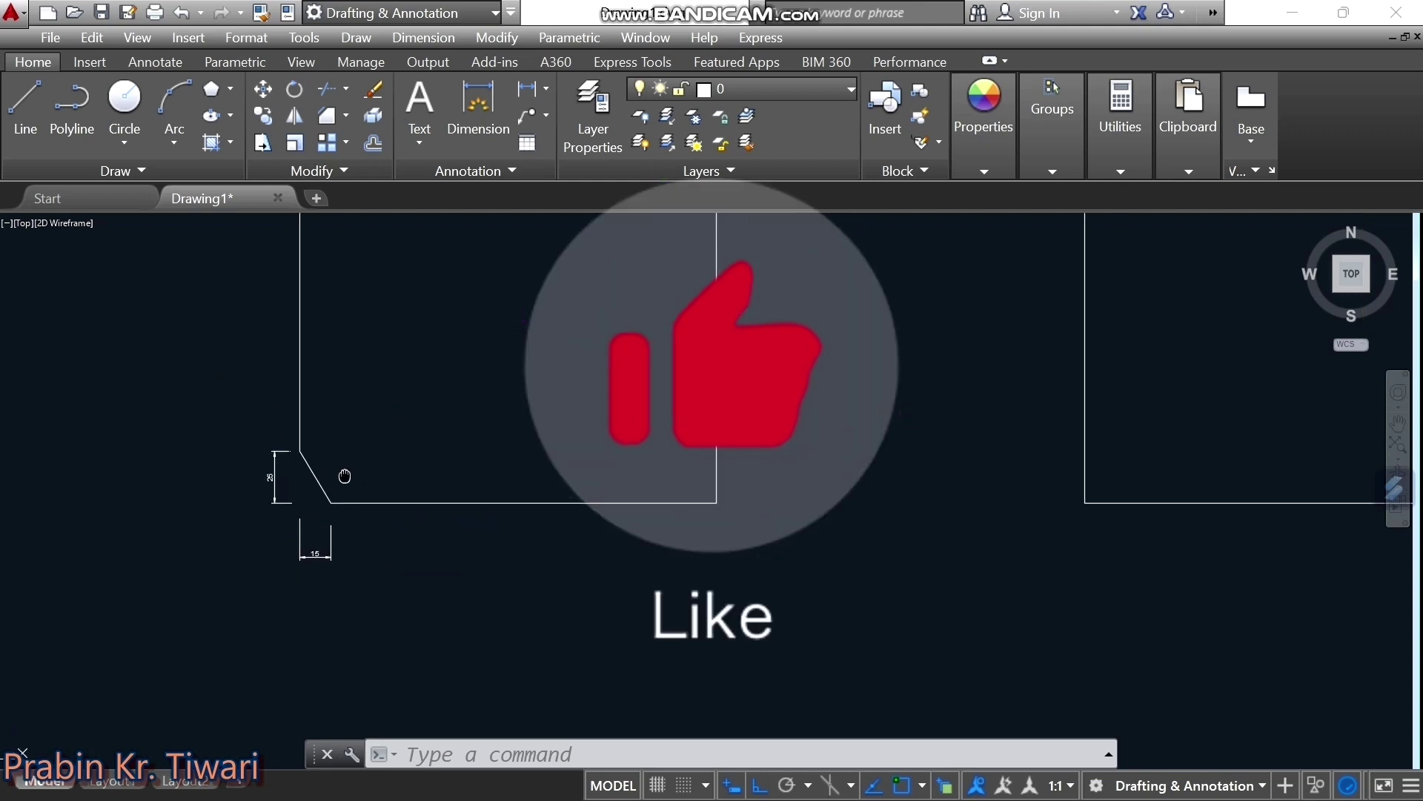
middle_click_drag(501, 460, 375, 460)
middle_click_drag(777, 467, 540, 492)
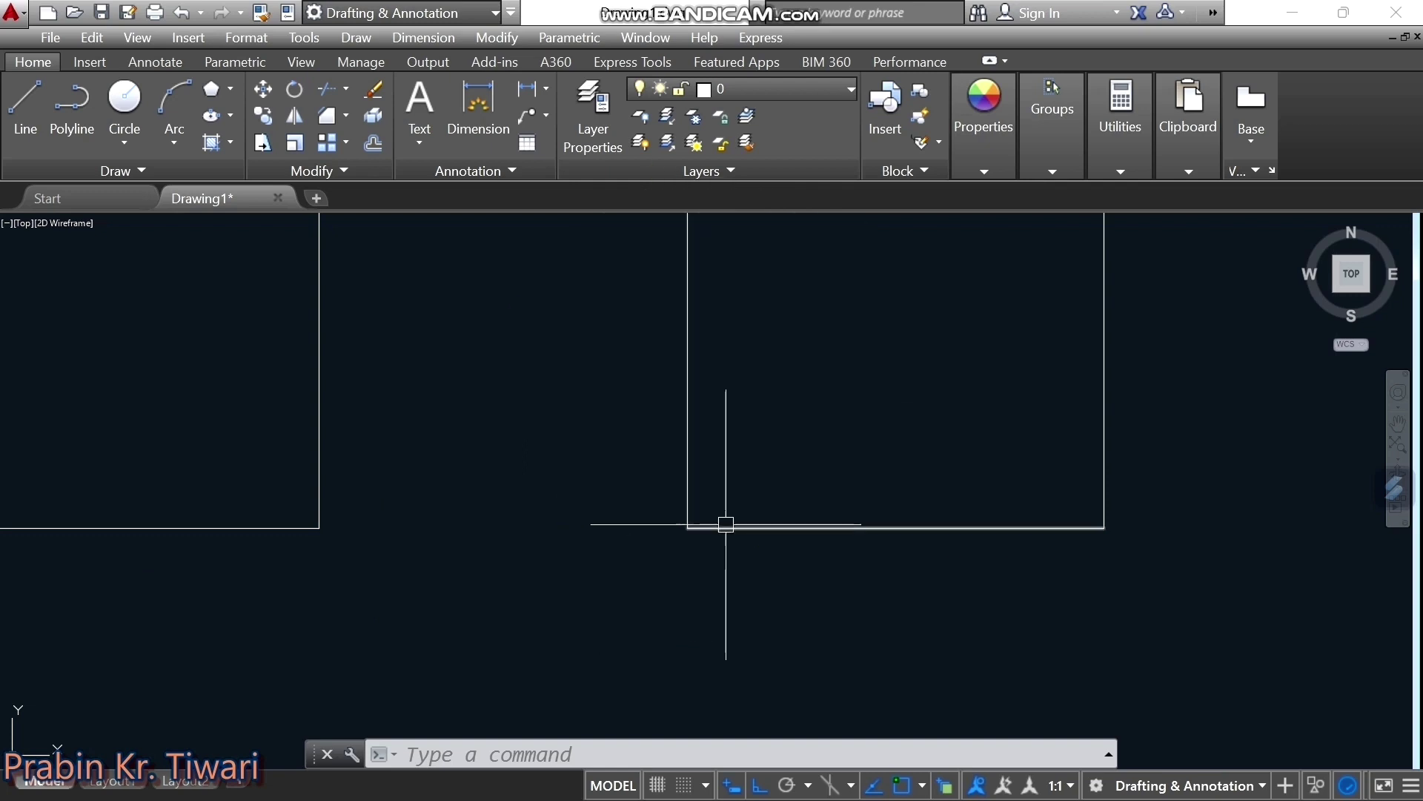
middle_click_drag(726, 524, 441, 508)
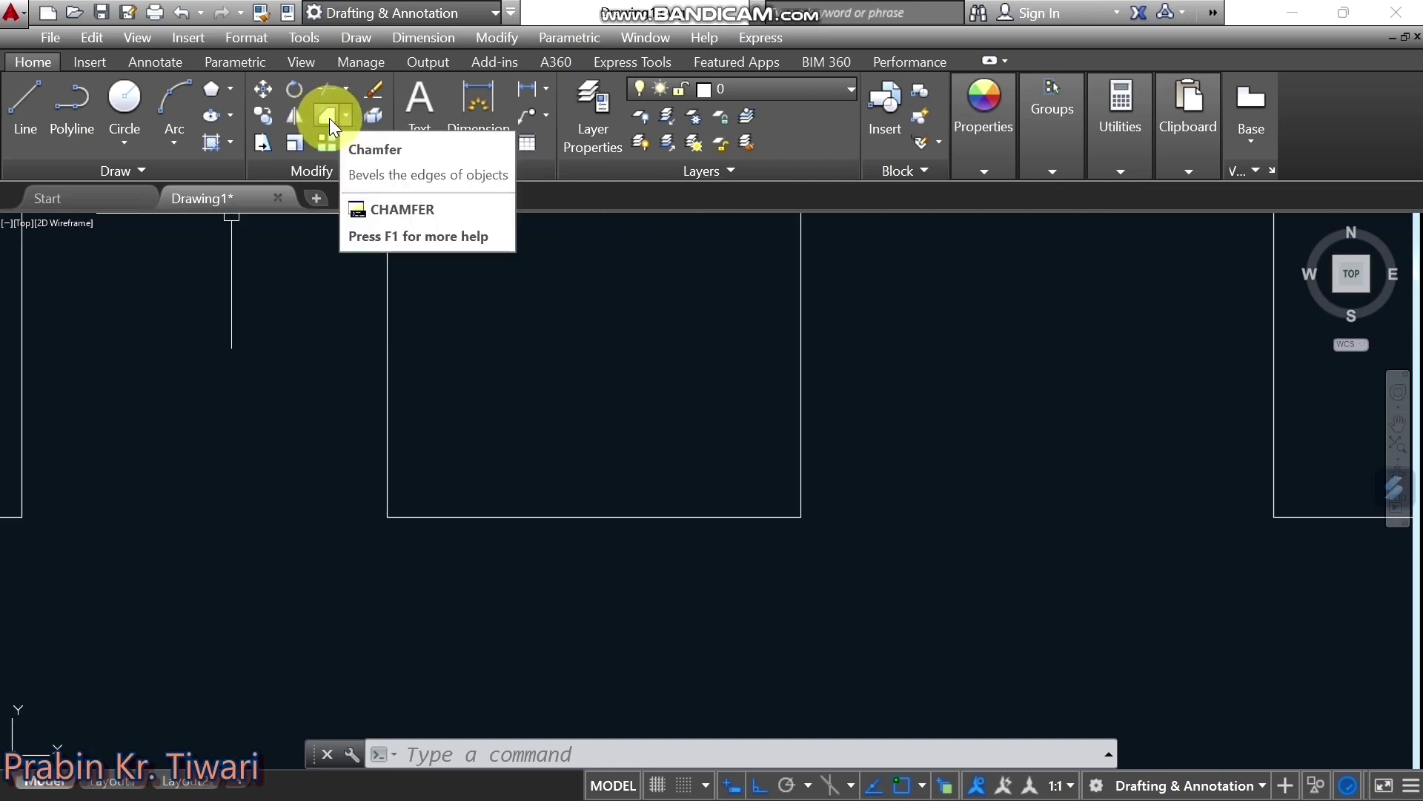
Chamfer the middle square's bottom-left corner with length 30 at a 45° angle
left_click(330, 118)
left_click(1040, 737)
type("30")
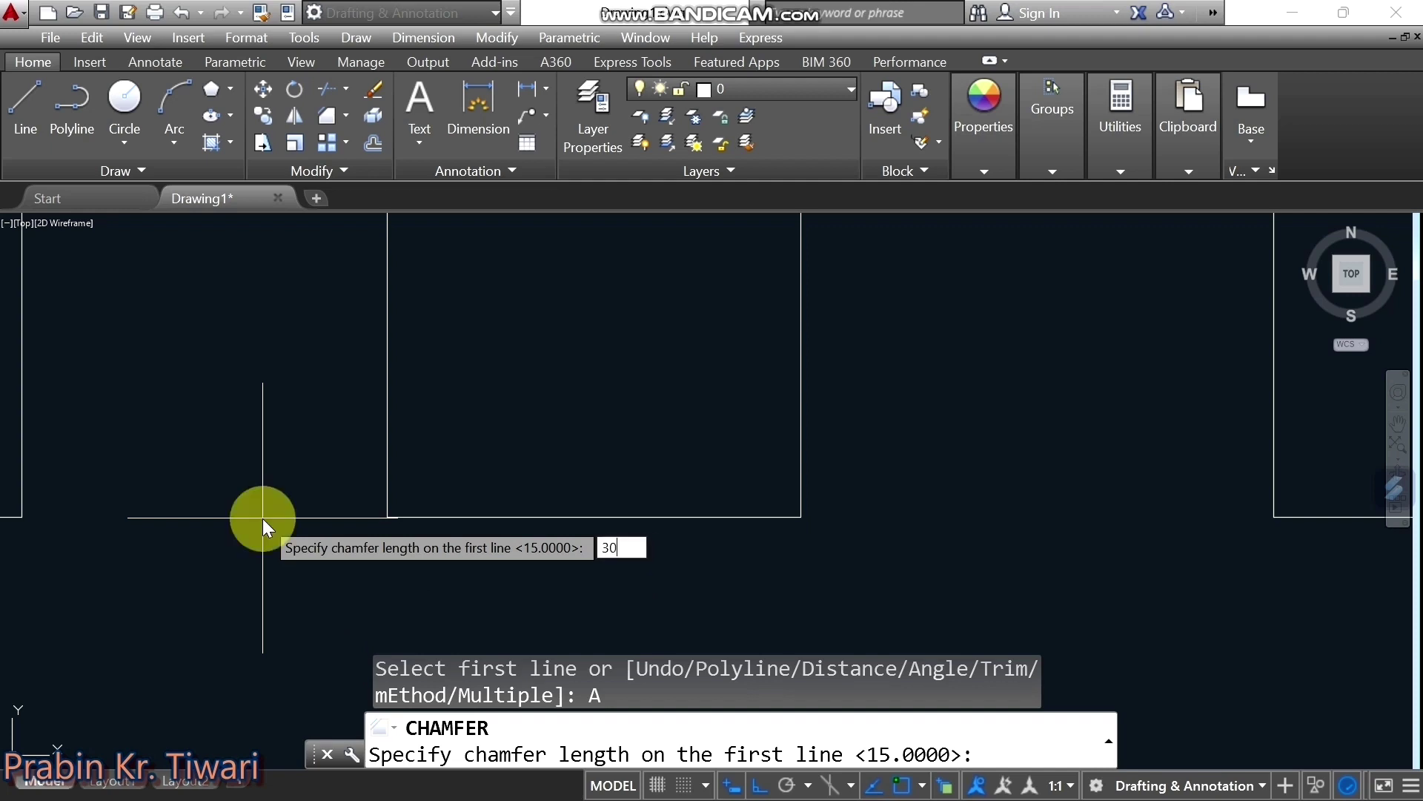
key("Return")
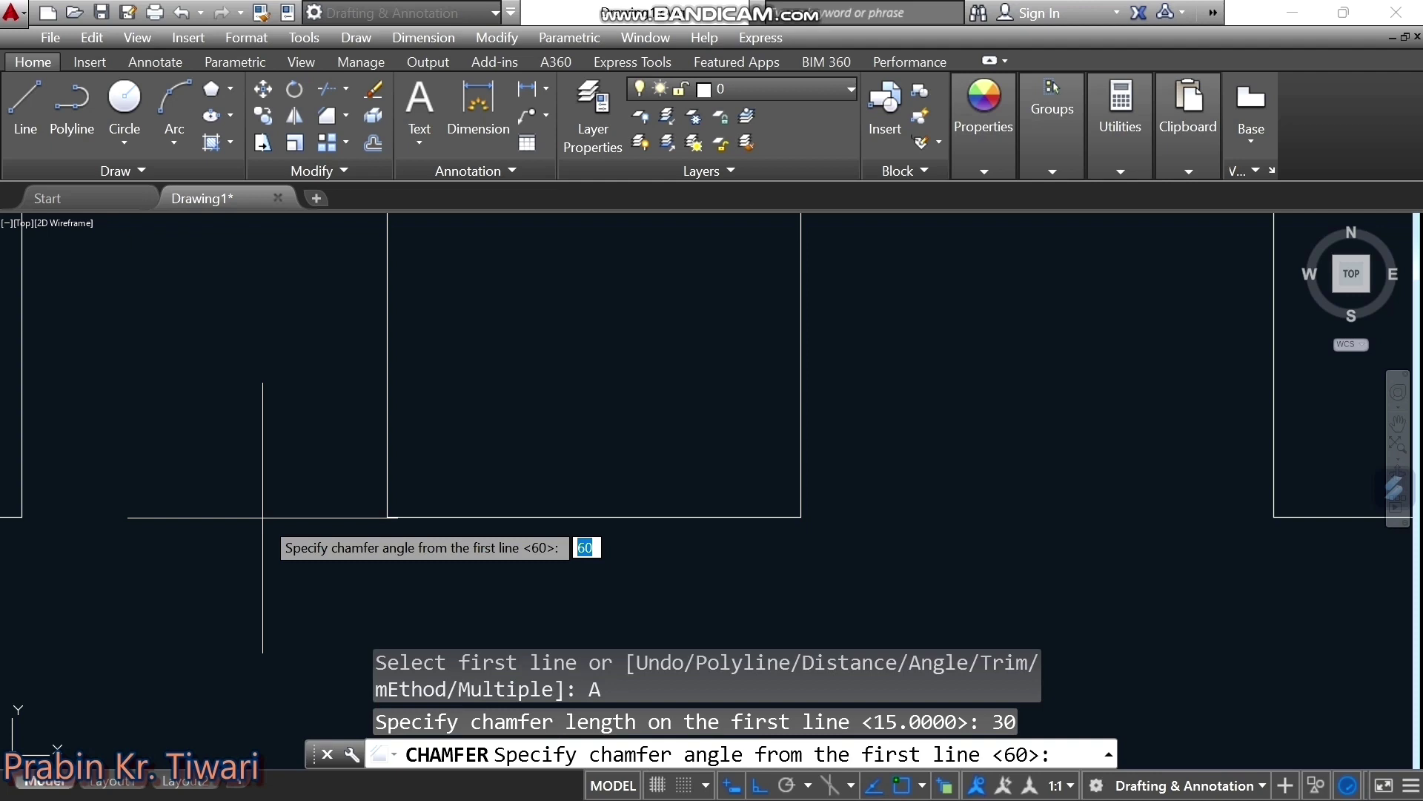
type("45")
key("Return")
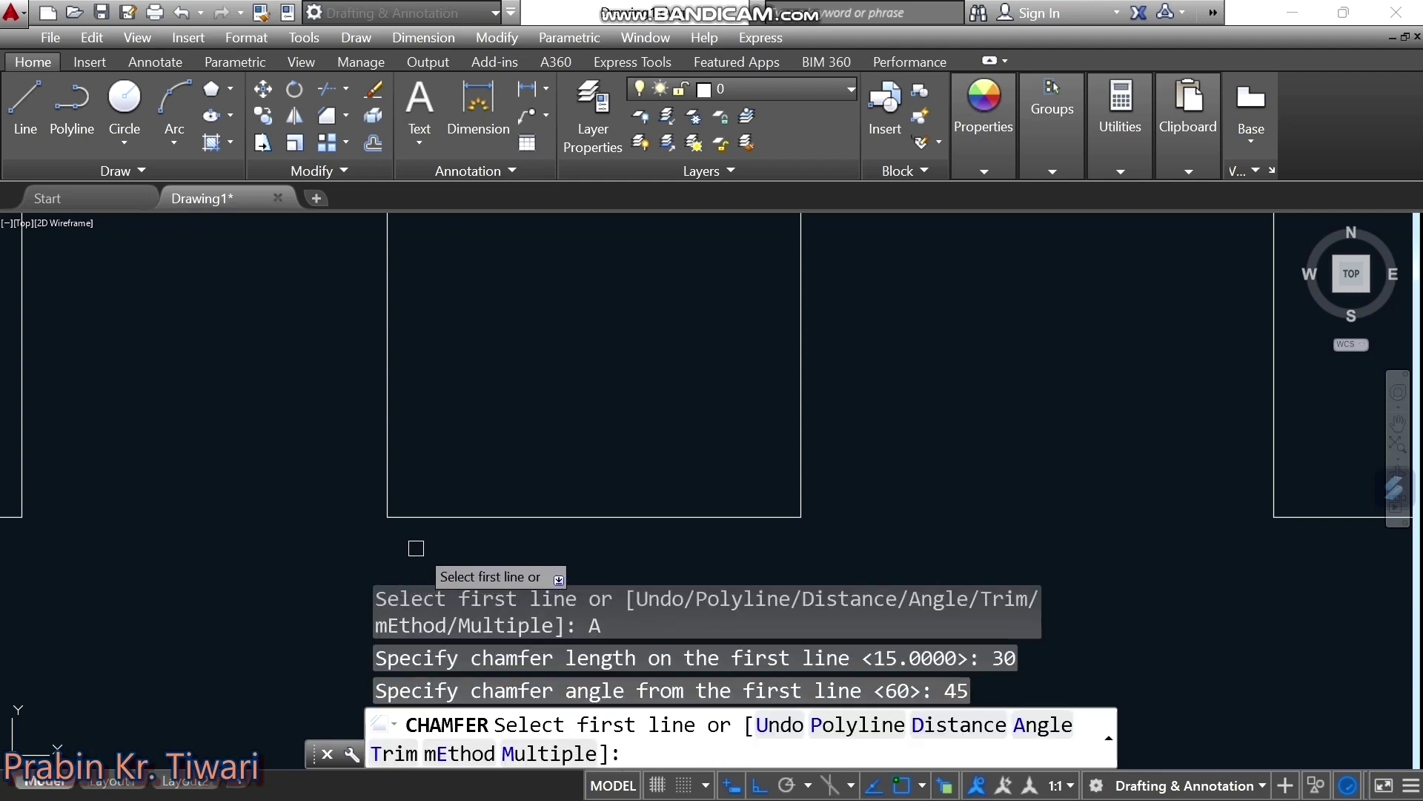
left_click(436, 518)
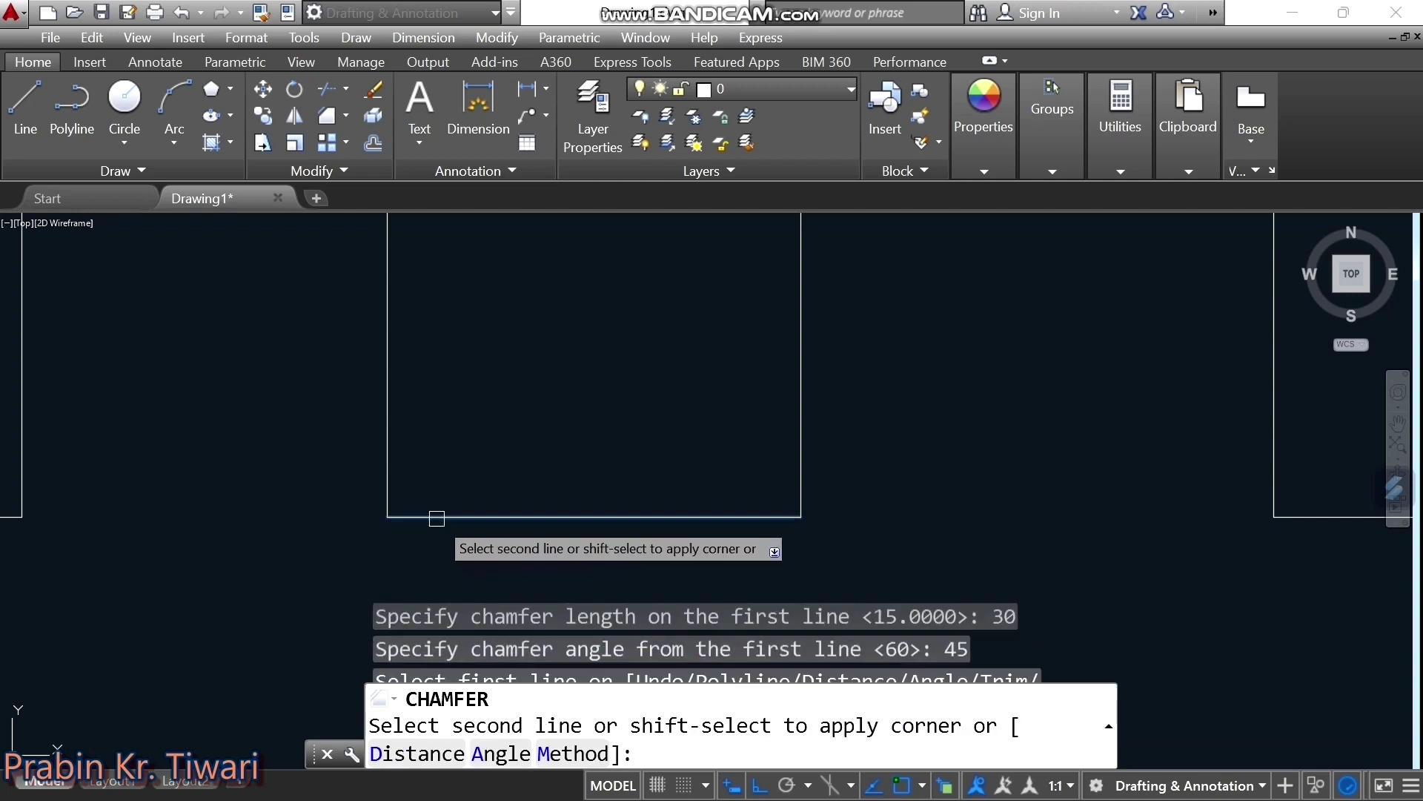
left_click(390, 468)
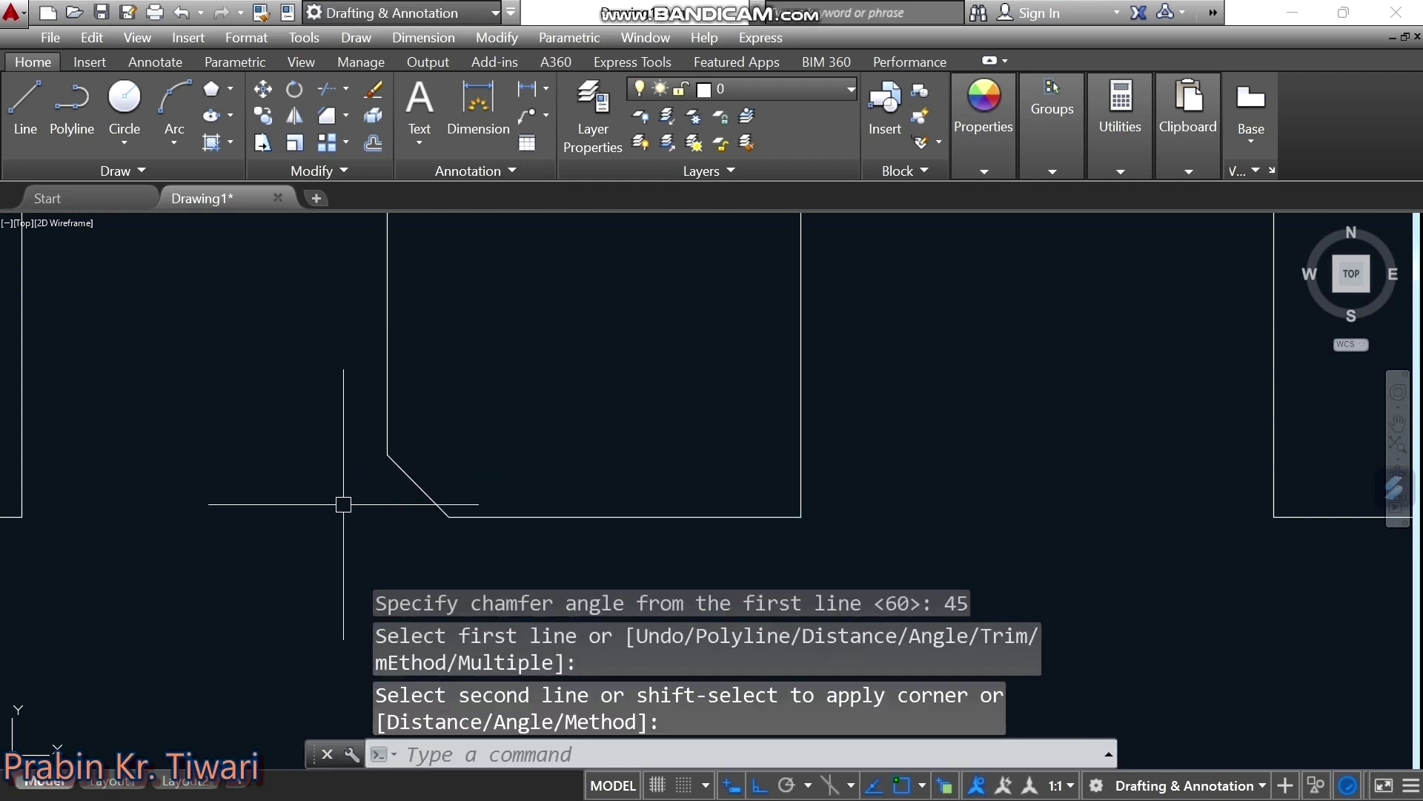
middle_click_drag(413, 502, 378, 463)
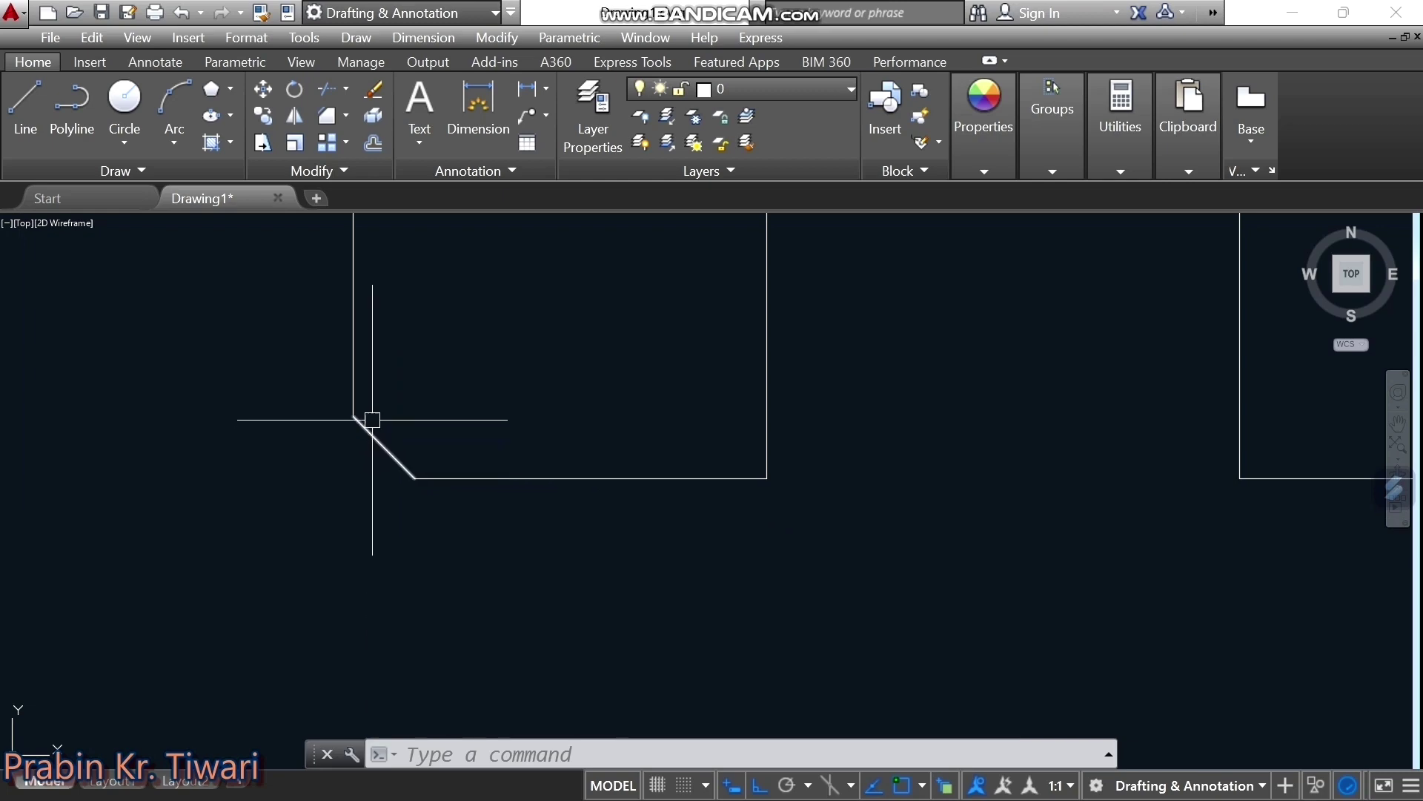
Show the dimensioning commands and review all three squares and the left chamfer's dimensions
left_click(424, 37)
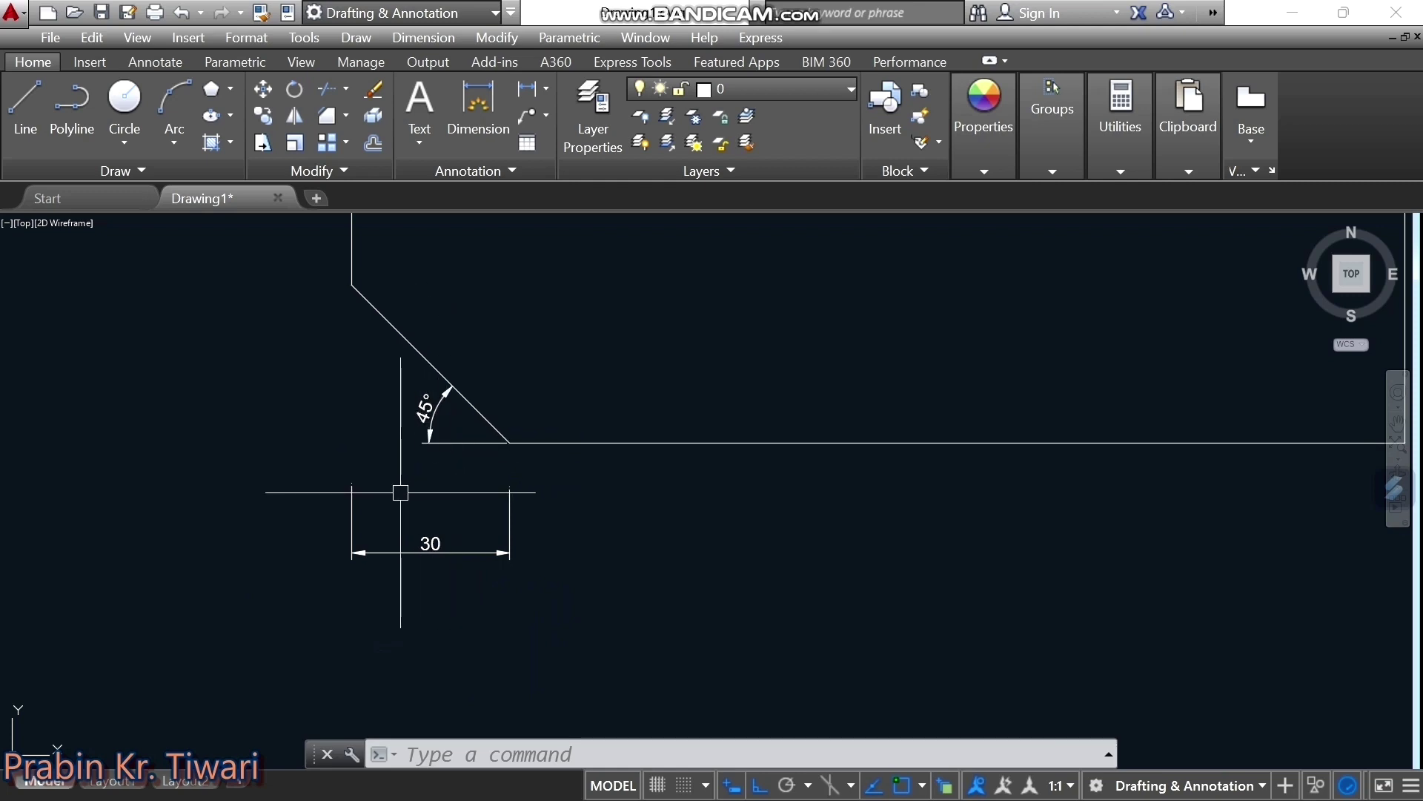
scroll(414, 529, "down", 8)
middle_click_drag(343, 524, 627, 499)
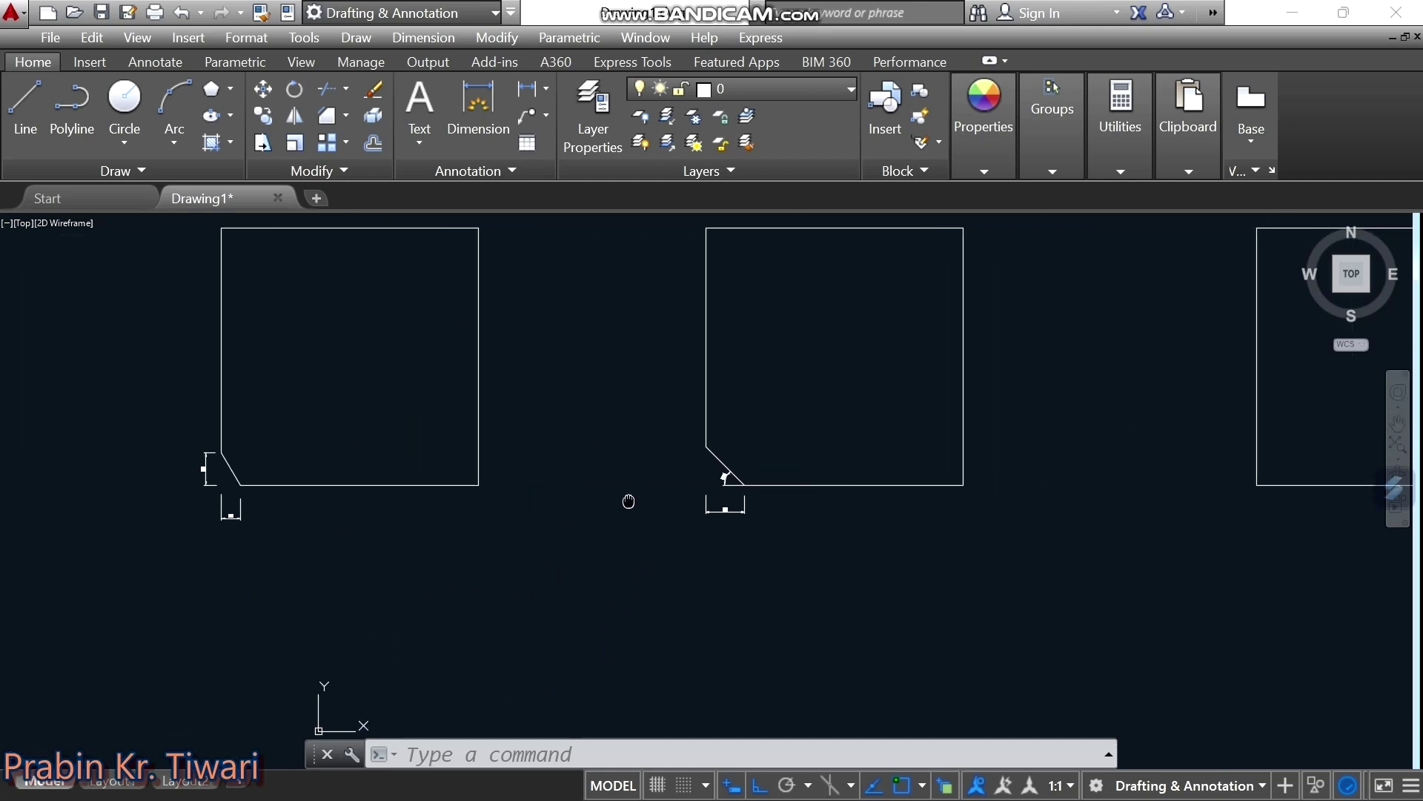
scroll(195, 472, "up", 5)
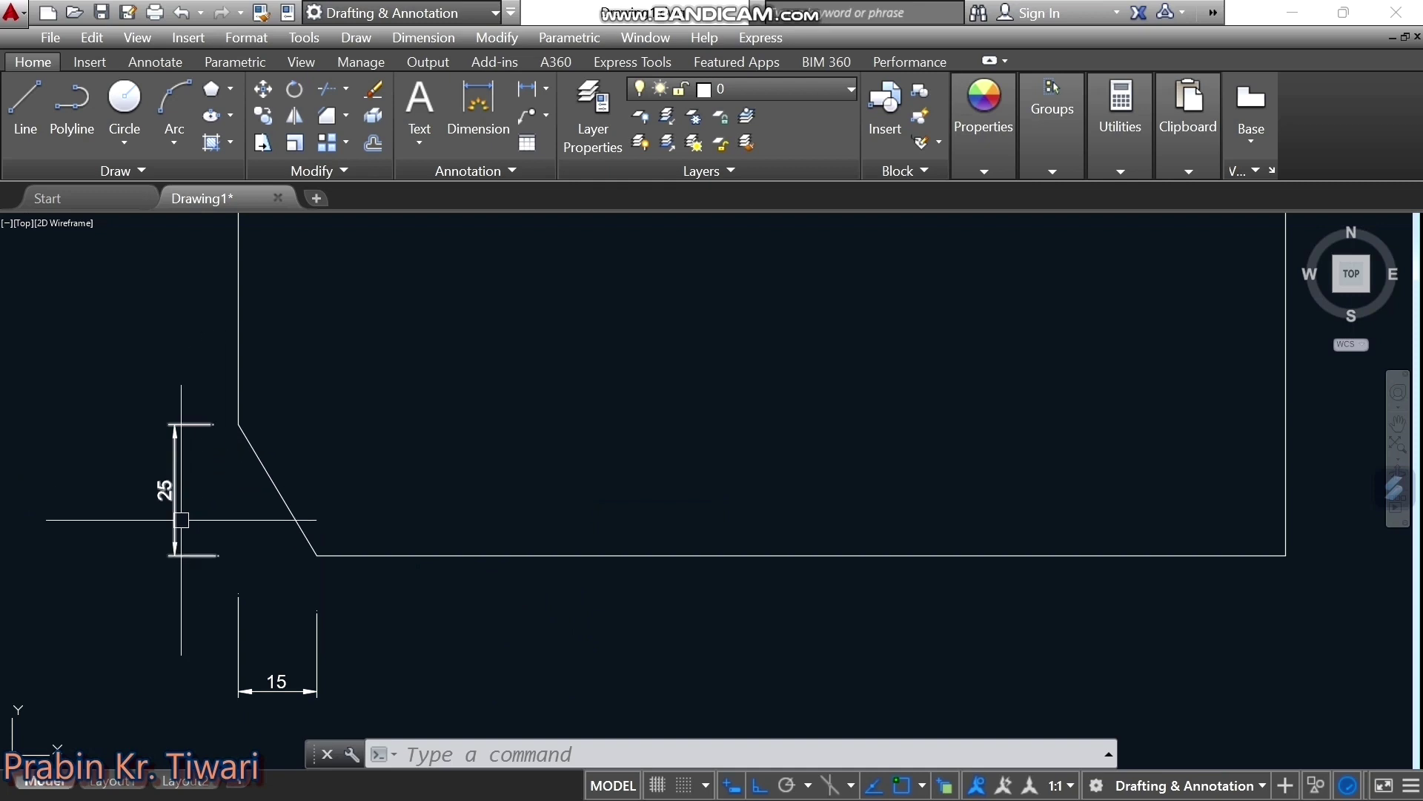
middle_click_drag(181, 515, 163, 437)
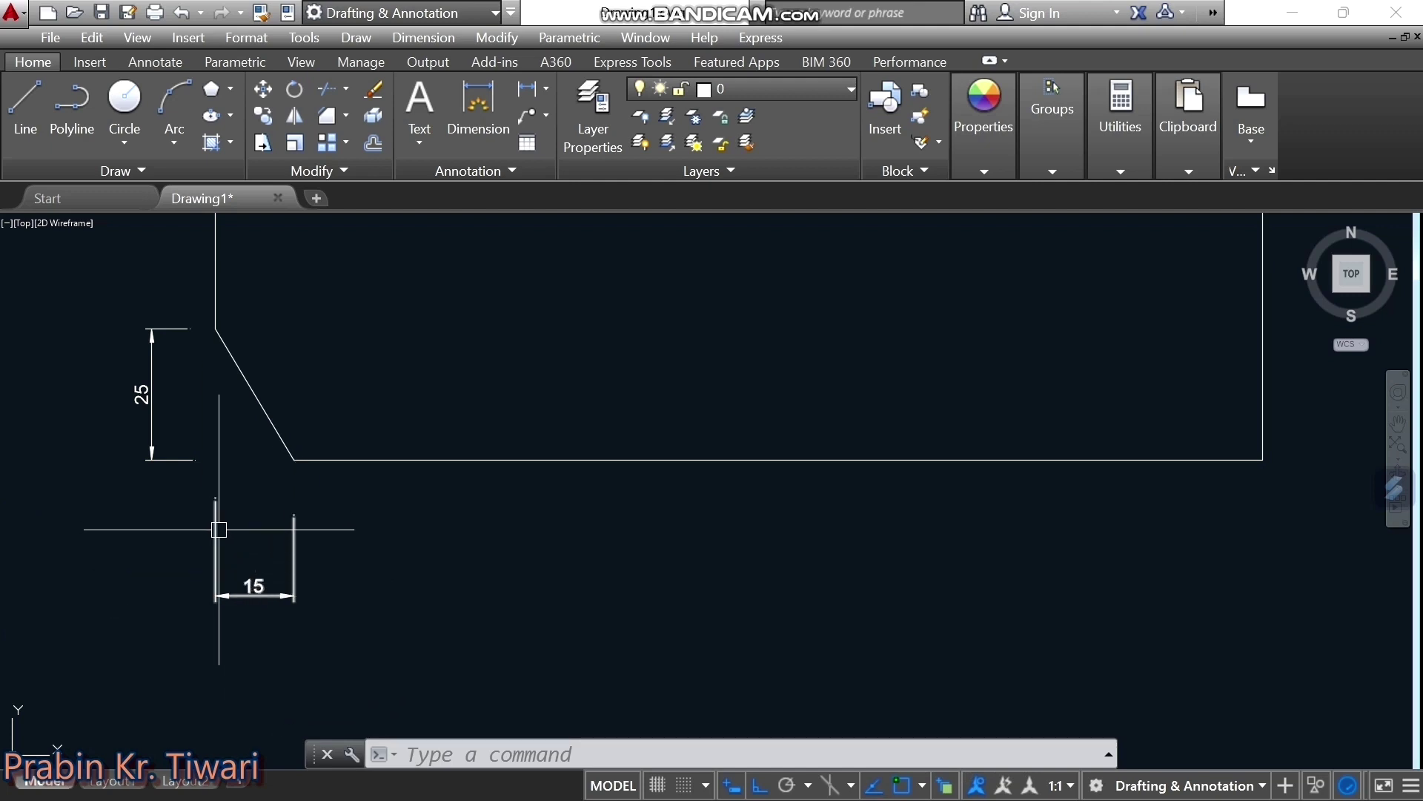
Pan and zoom onto the third rectangle's bottom-left corner
scroll(150, 452, "down", 5)
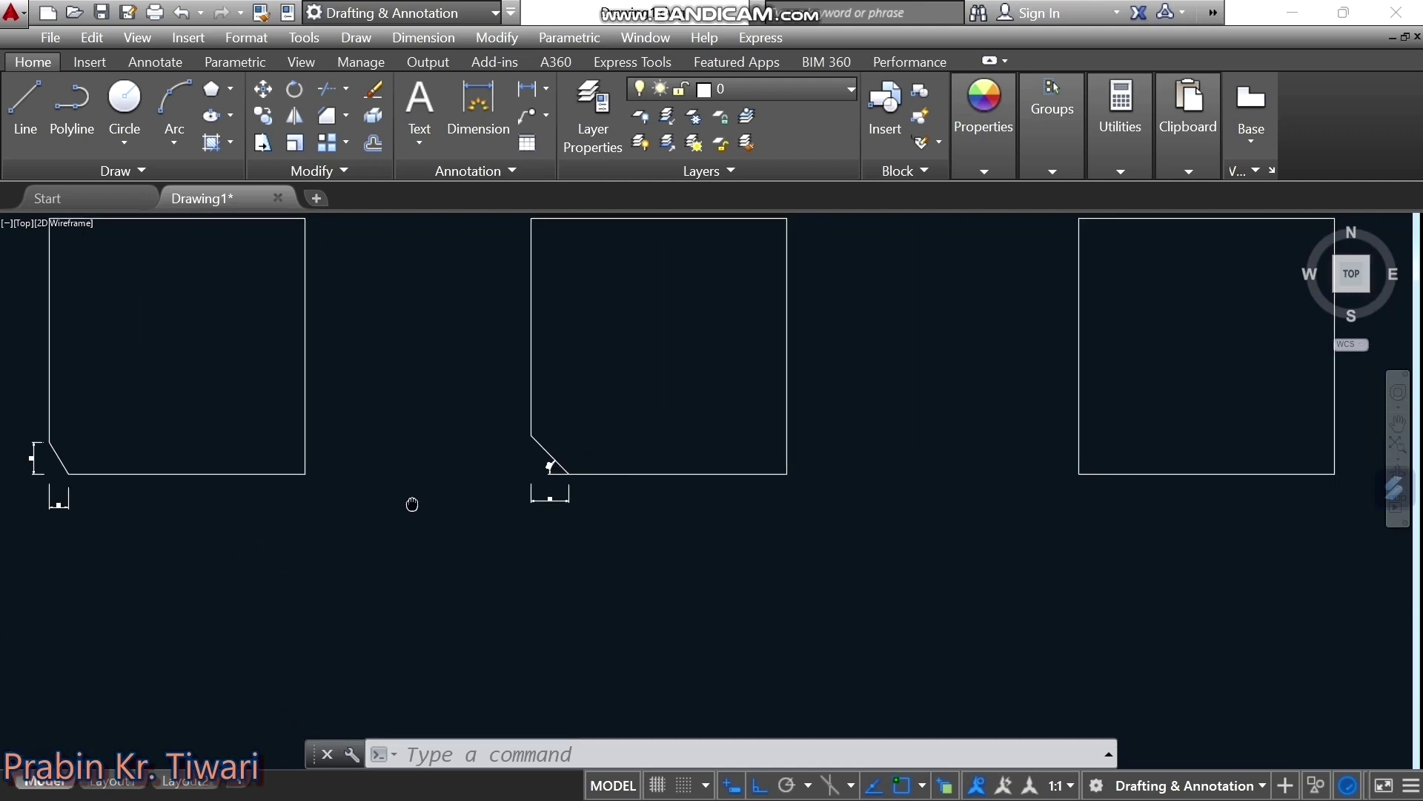
scroll(549, 466, "up", 5)
scroll(537, 486, "up", 1)
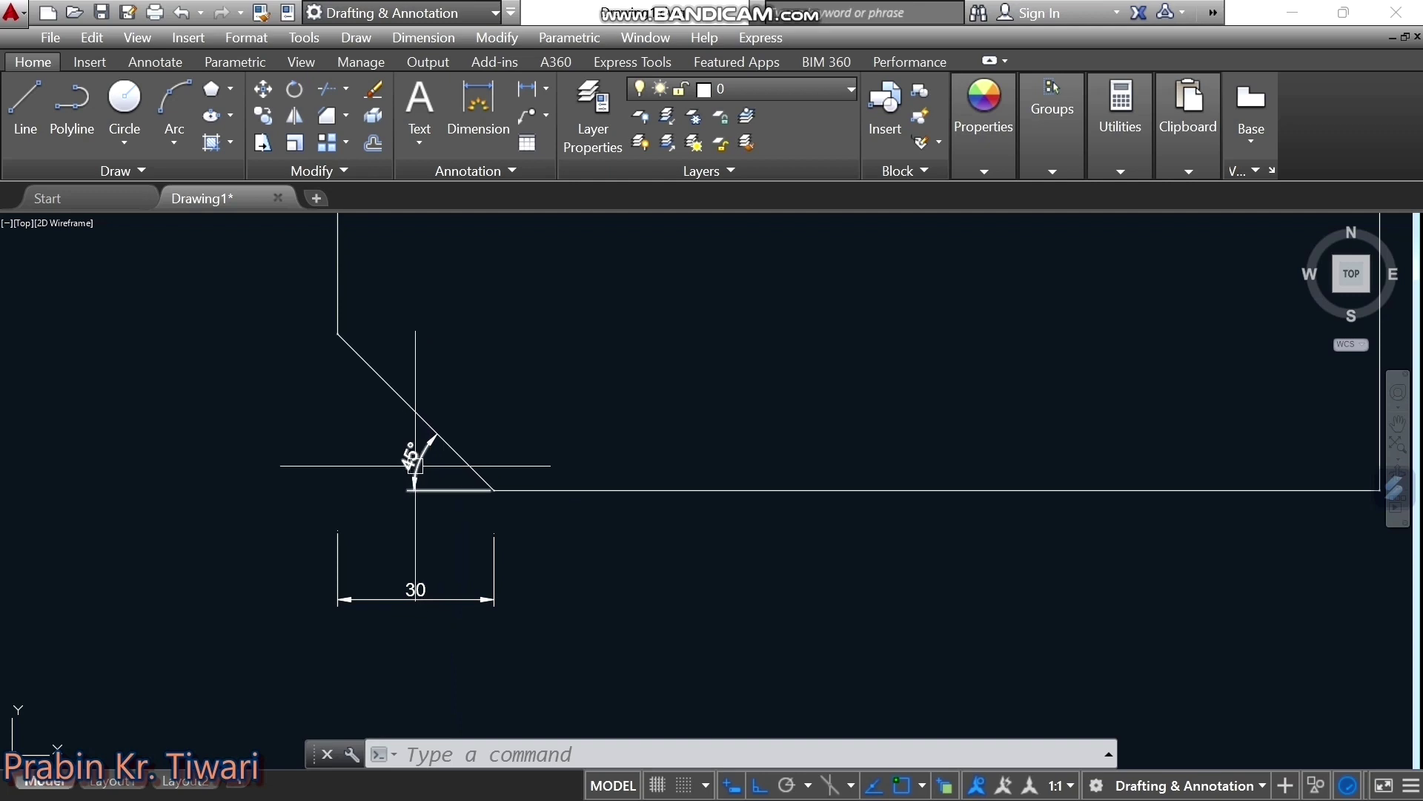
scroll(461, 474, "down", 4)
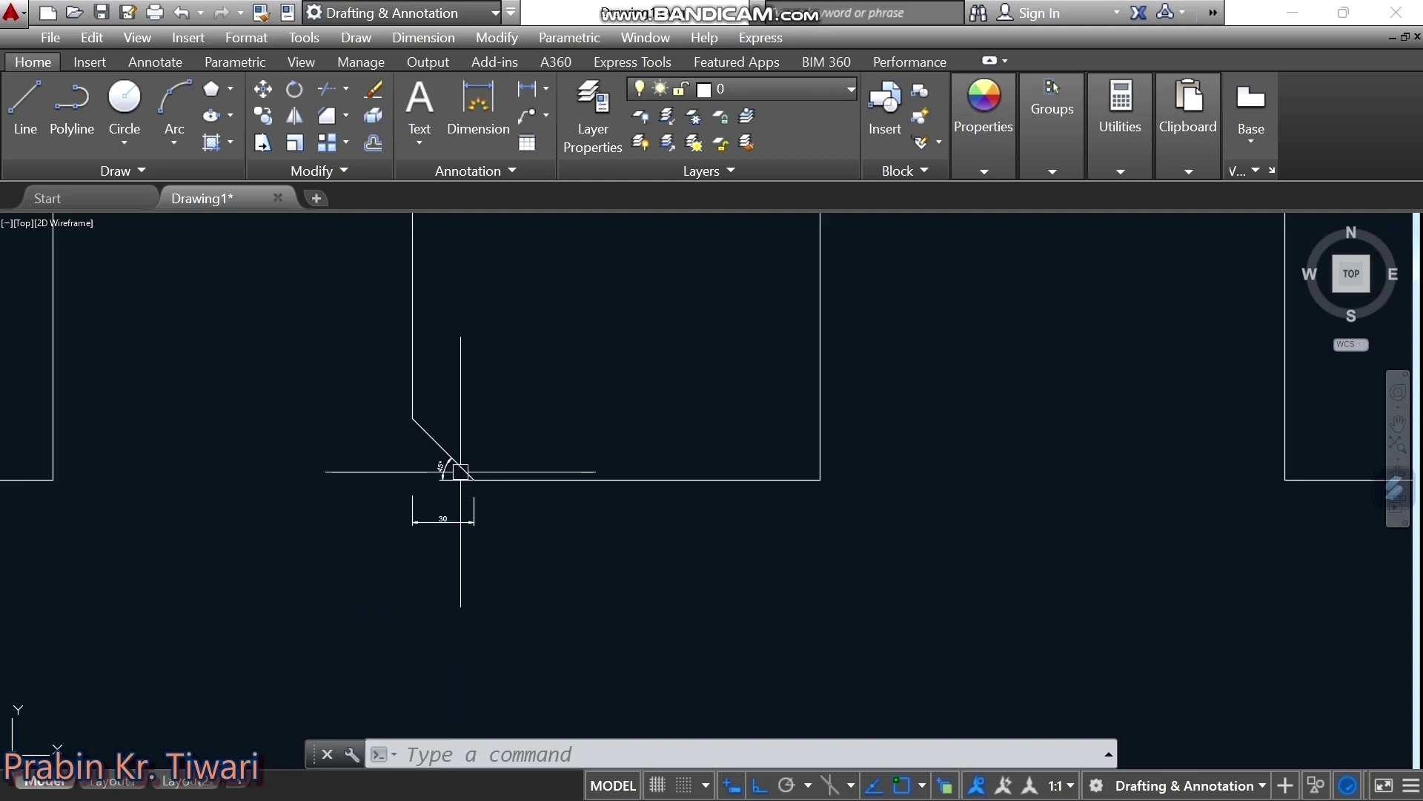
scroll(482, 477, "down", 3)
mouse_move(826, 467)
middle_mouse_down()
mouse_move(625, 509)
mouse_move(476, 619)
middle_mouse_up()
scroll(638, 519, "up", 4)
scroll(473, 604, "down", 2)
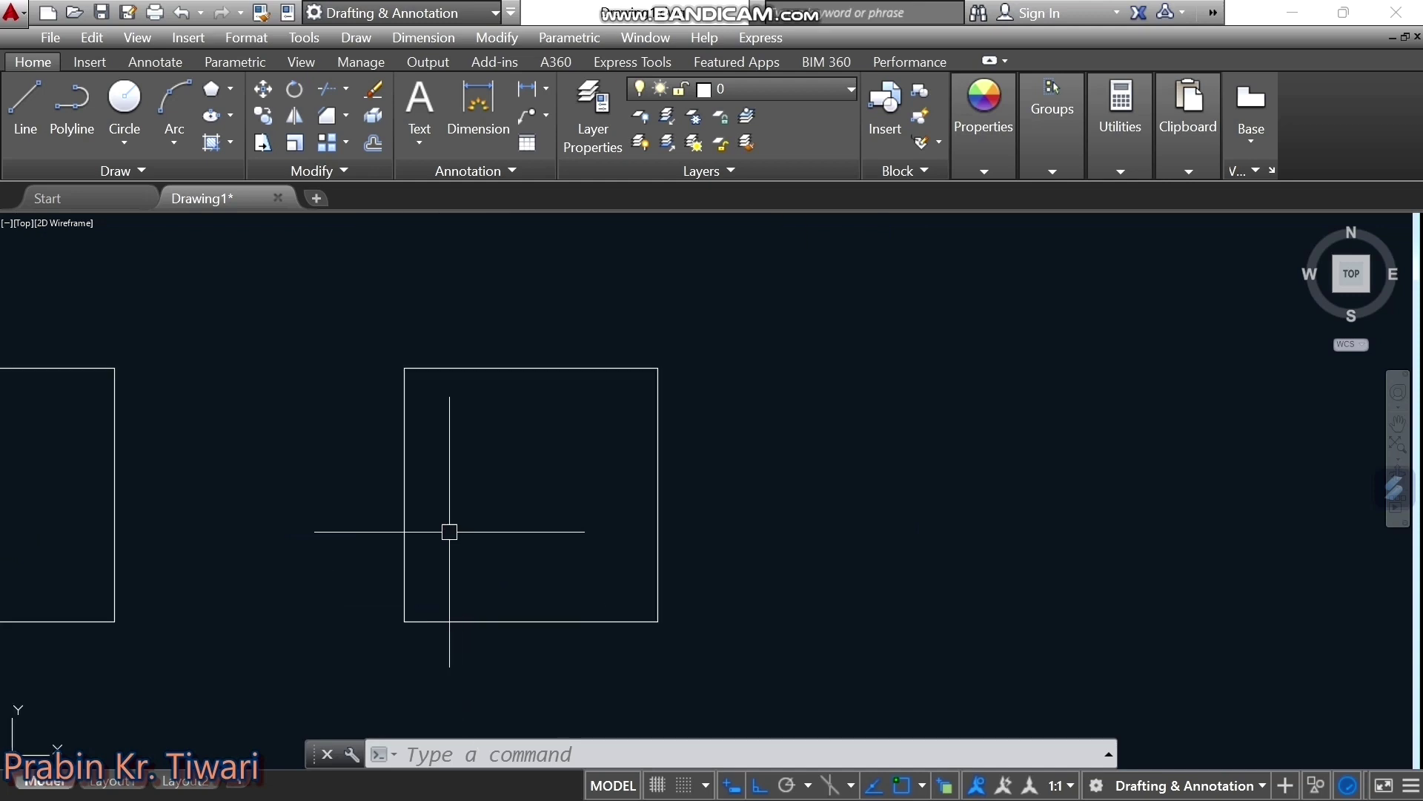
middle_click_drag(439, 488, 412, 432)
scroll(403, 502, "up", 2)
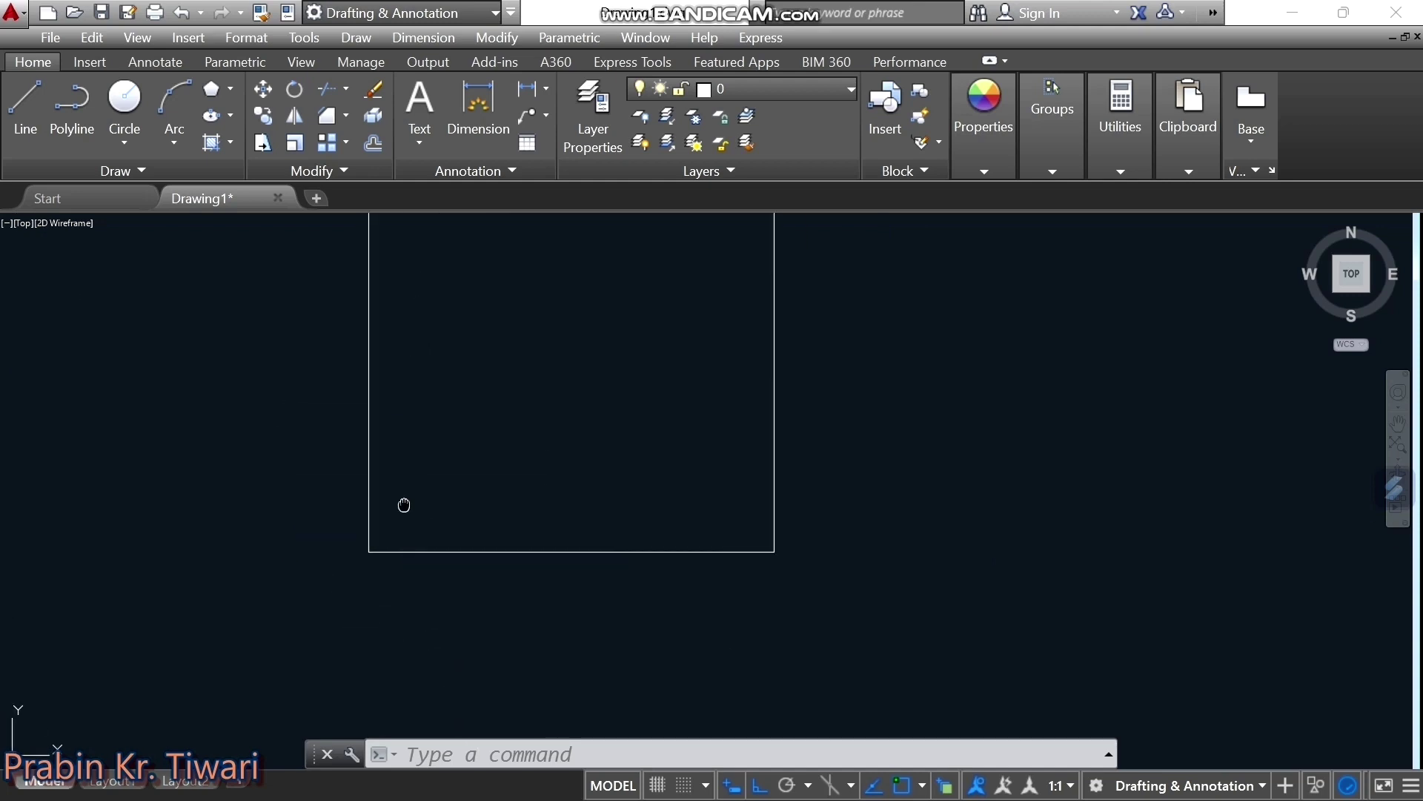
middle_click_drag(404, 502, 448, 514)
scroll(434, 512, "down", 2)
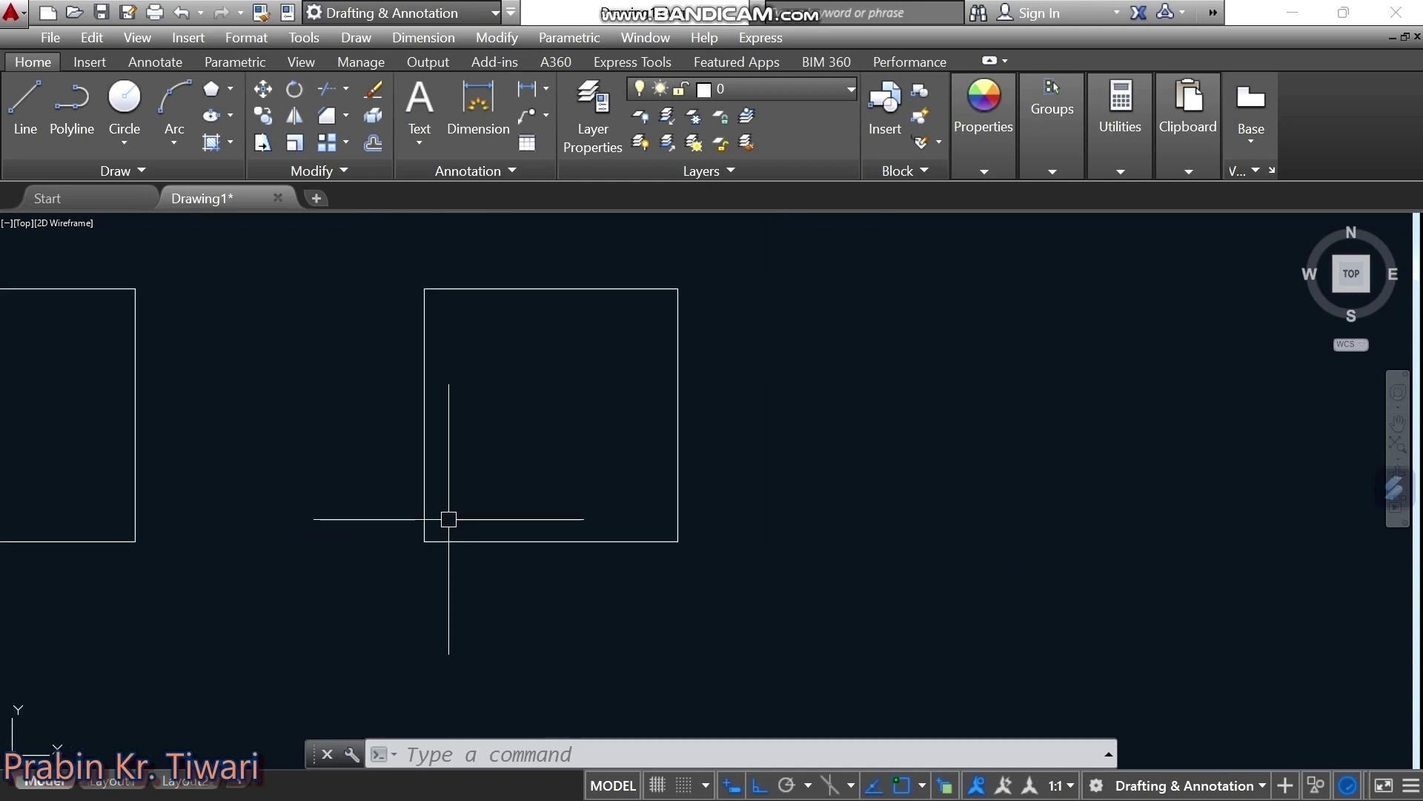
scroll(448, 518, "up", 2)
Chamfer the third rectangle's bottom-left corner in No-trim mode, left edge then bottom edge
left_click(347, 123)
left_click(321, 116)
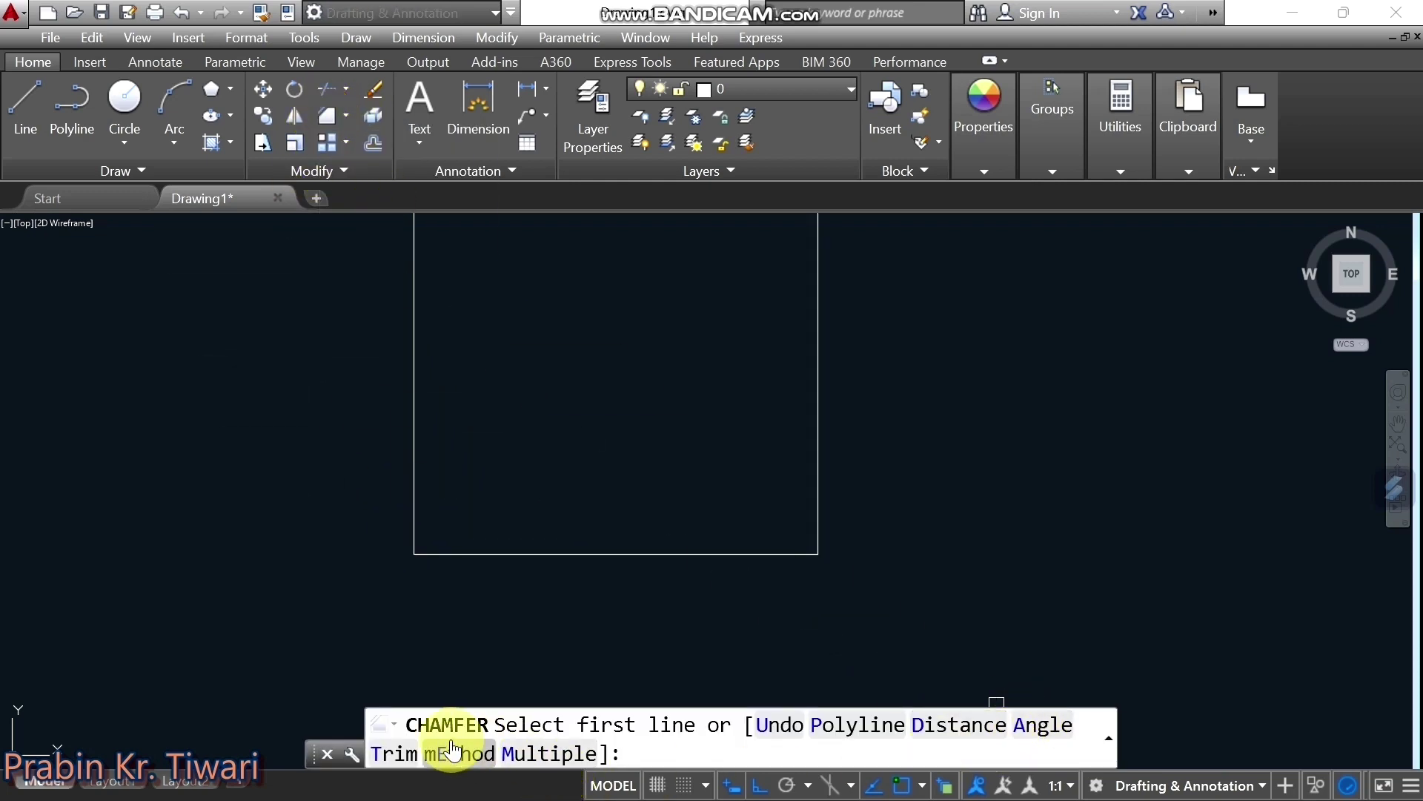
left_click(390, 754)
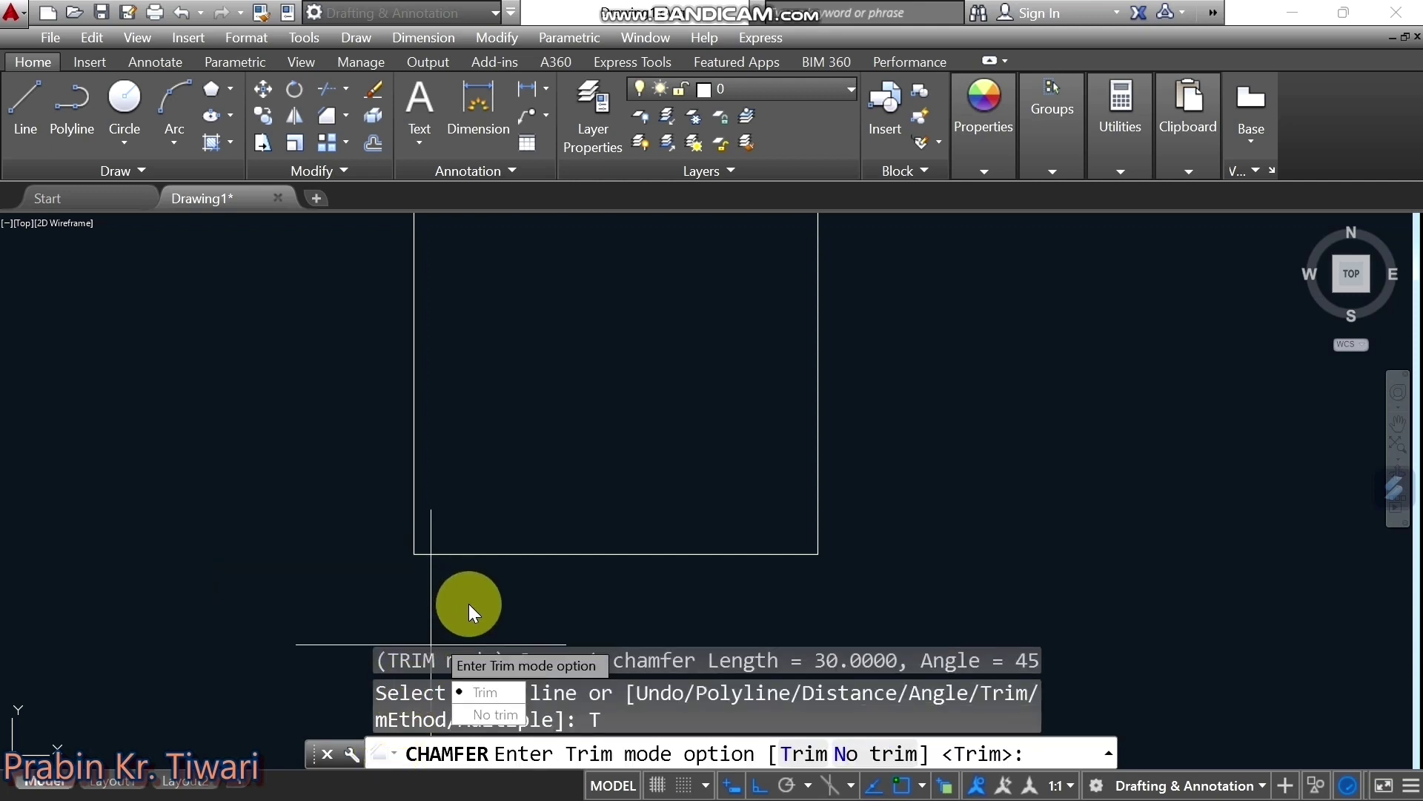
left_click(468, 713)
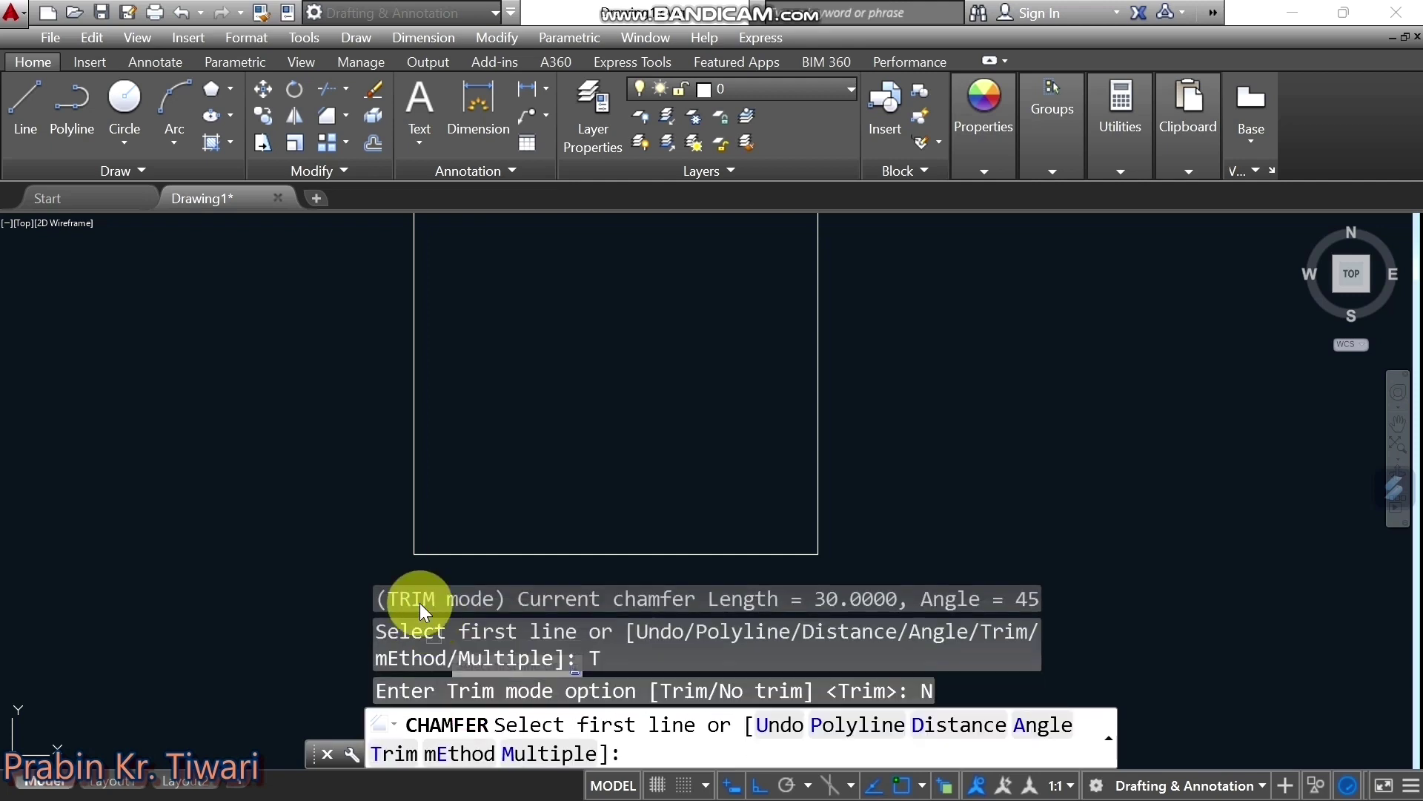
middle_click_drag(435, 536, 363, 427)
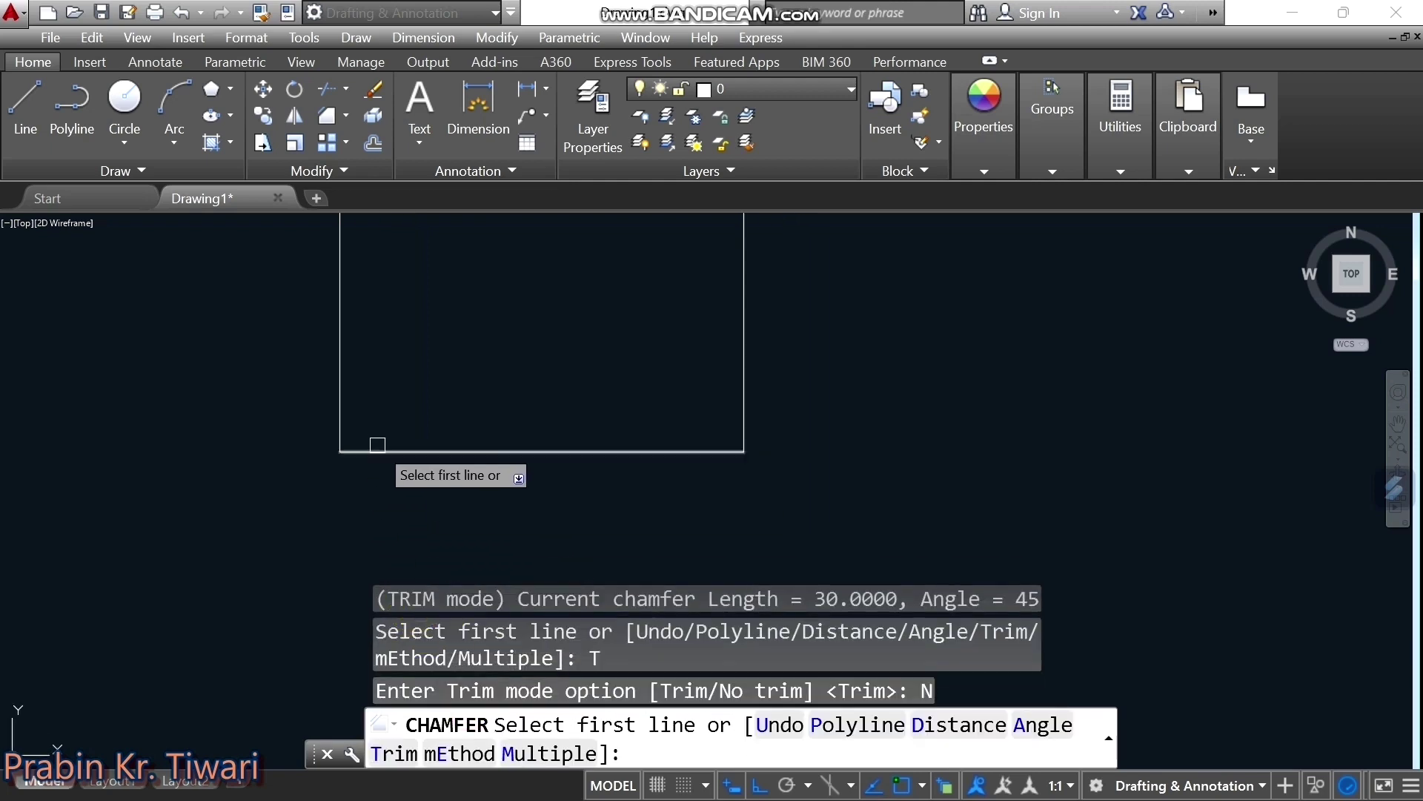
left_click(377, 446)
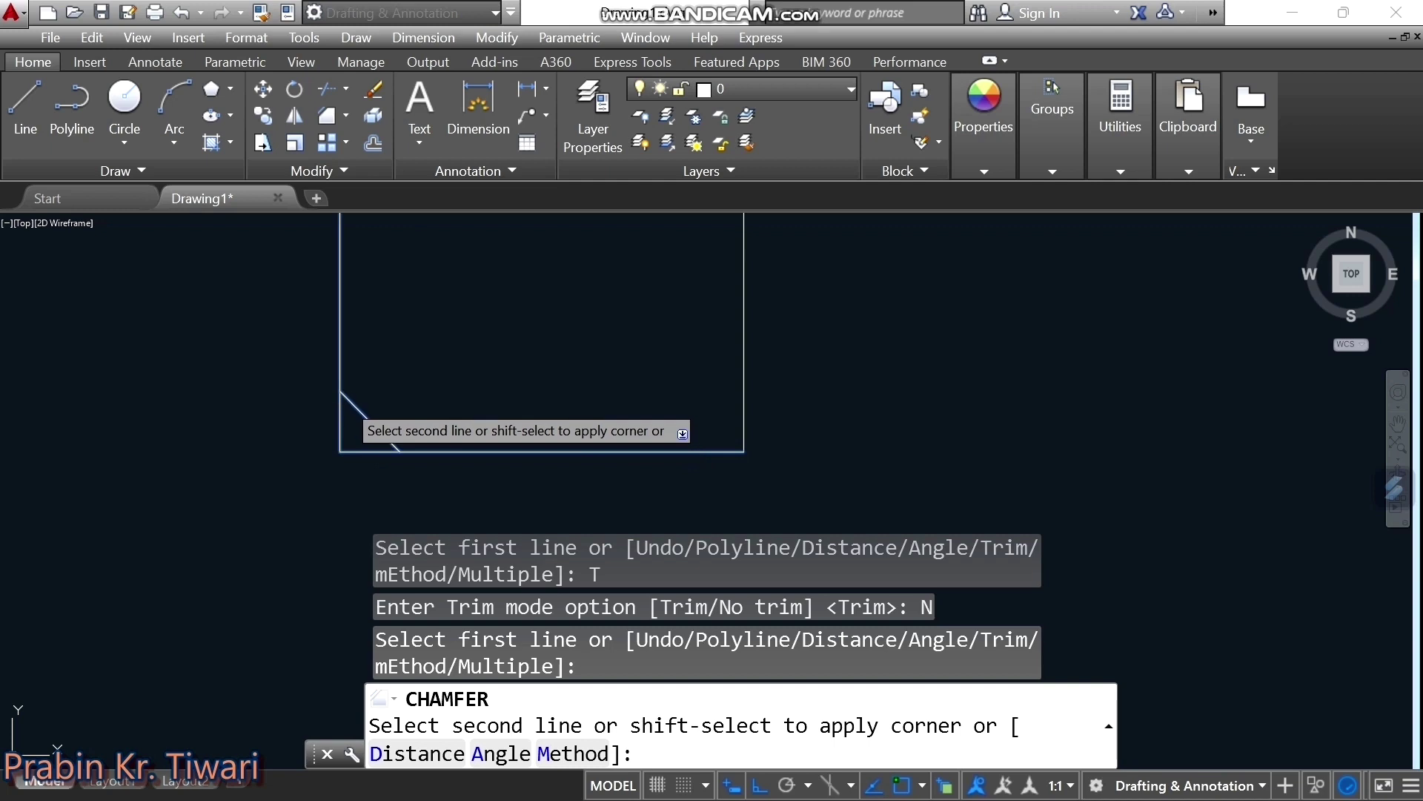
left_click(341, 404)
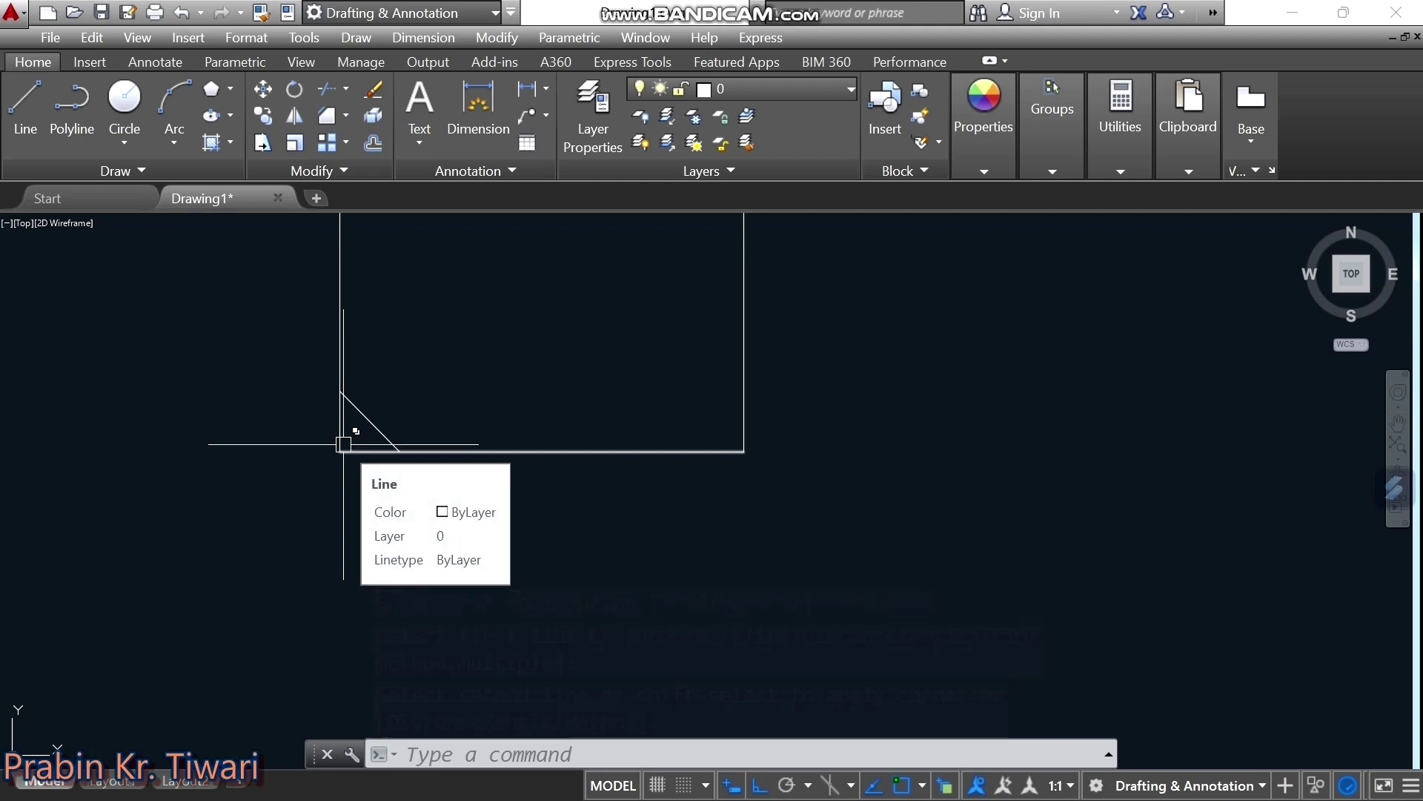
Pan and zoom to compare the middle and third rectangles' chamfered corners
scroll(332, 429, "down", 6)
middle_click_drag(315, 455, 429, 454)
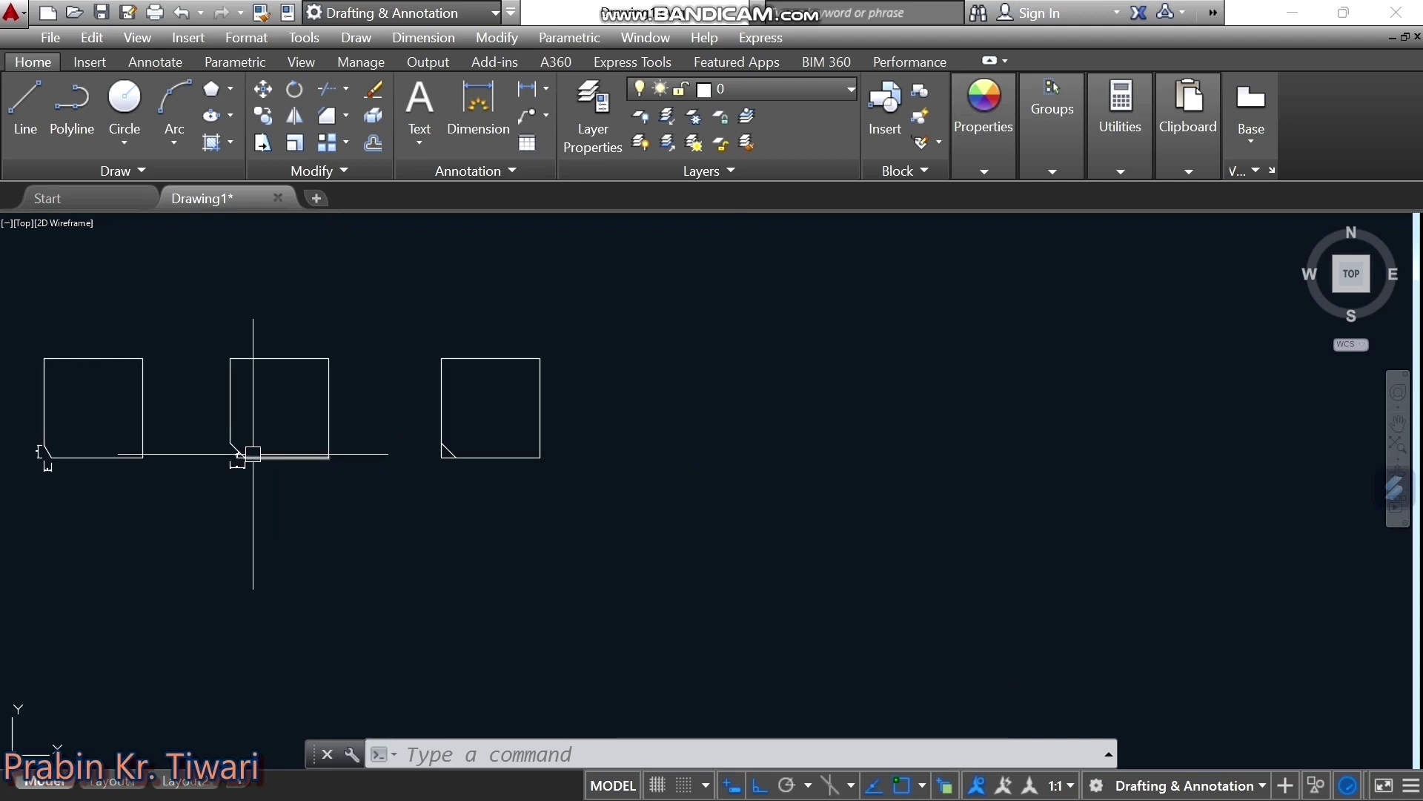
scroll(220, 465, "up", 4)
left_click(221, 464)
scroll(223, 464, "up", 2)
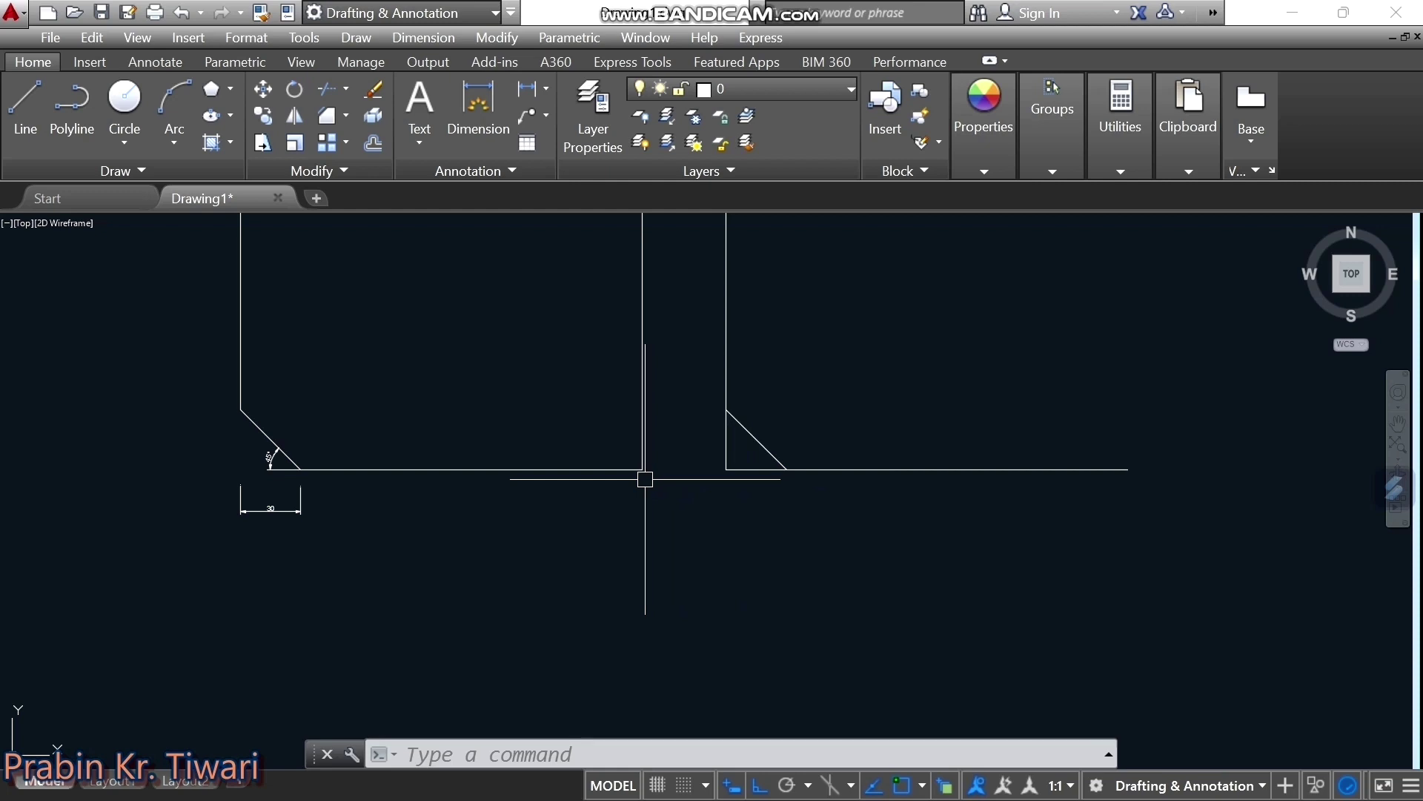
scroll(645, 479, "down", 5)
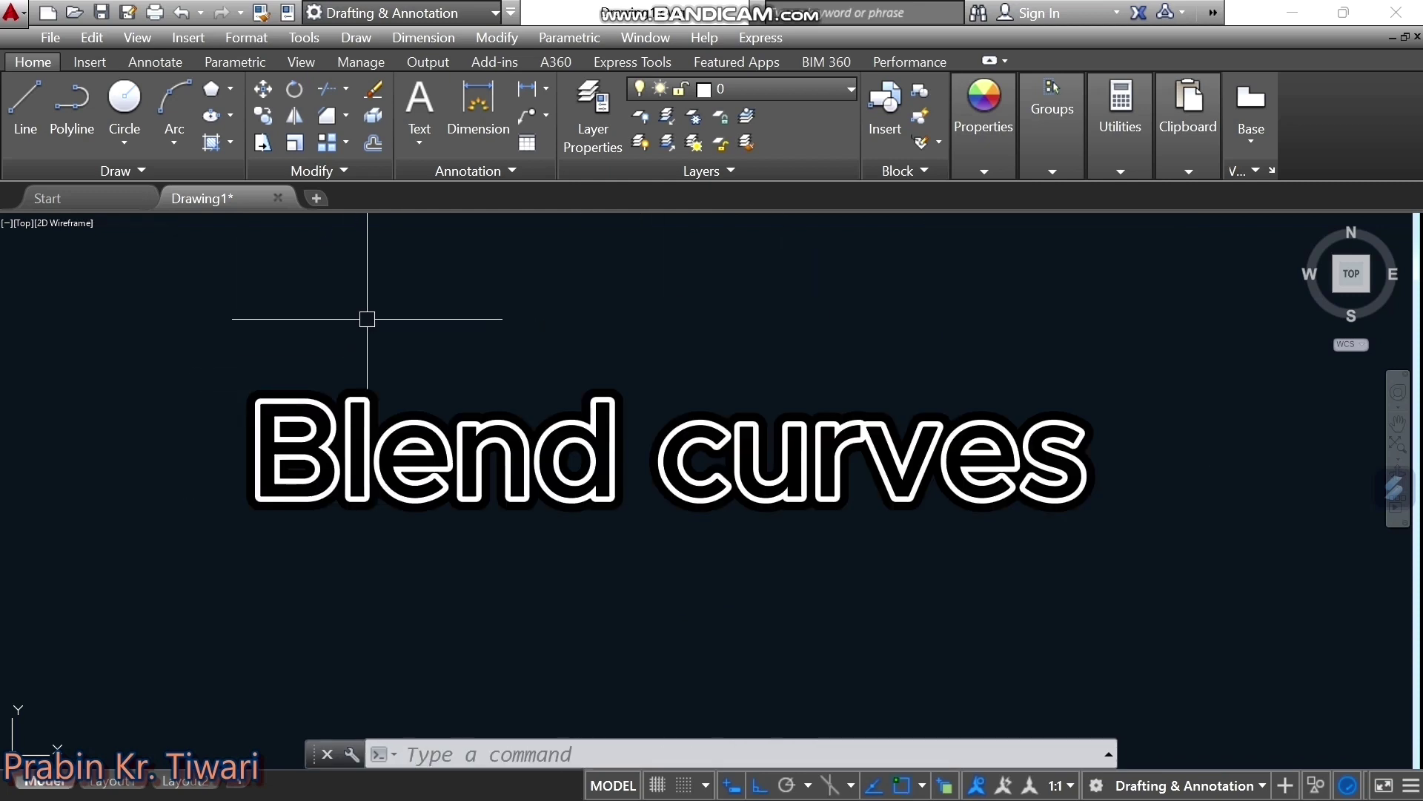
Connect the vertical and horizontal lines' free ends with a blend curve
left_click(346, 115)
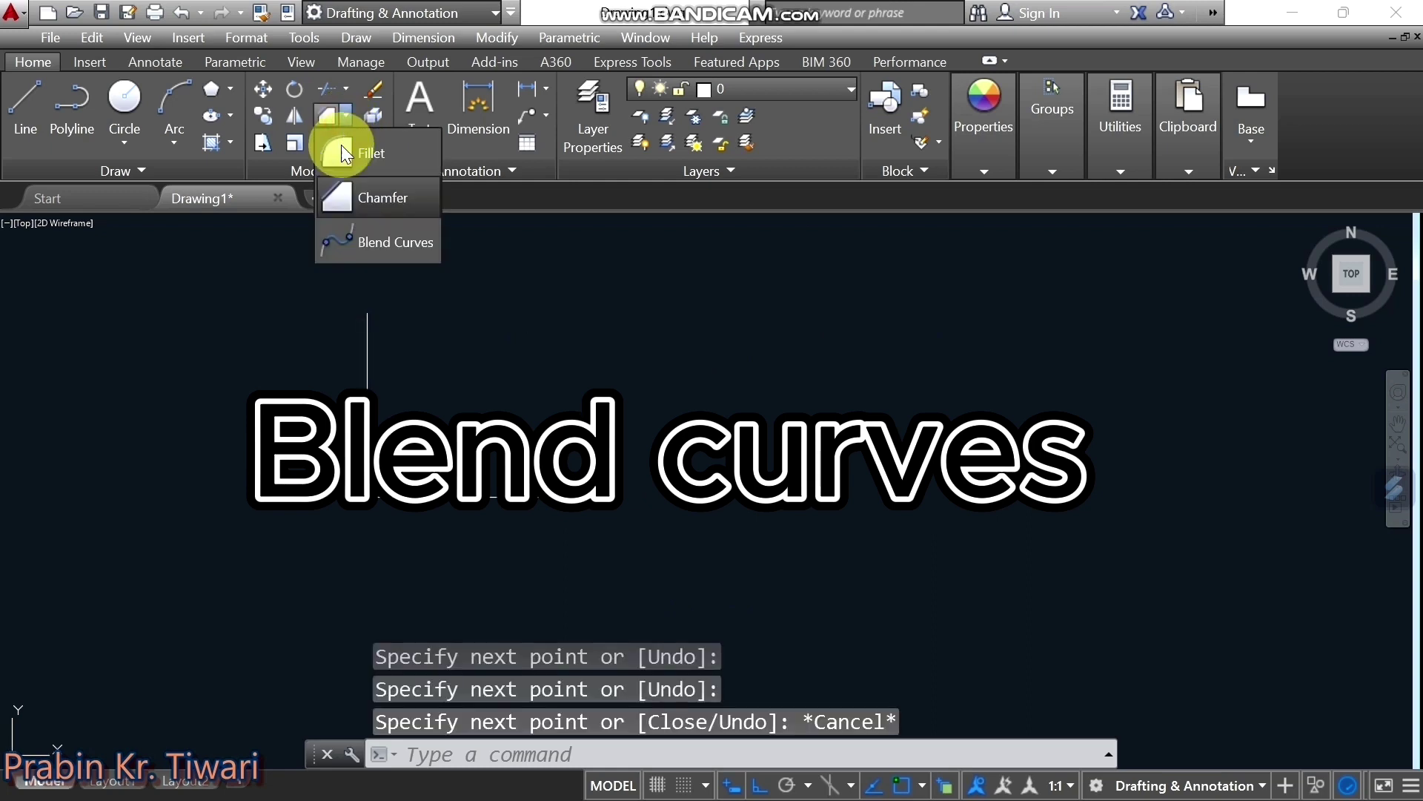
left_click(361, 244)
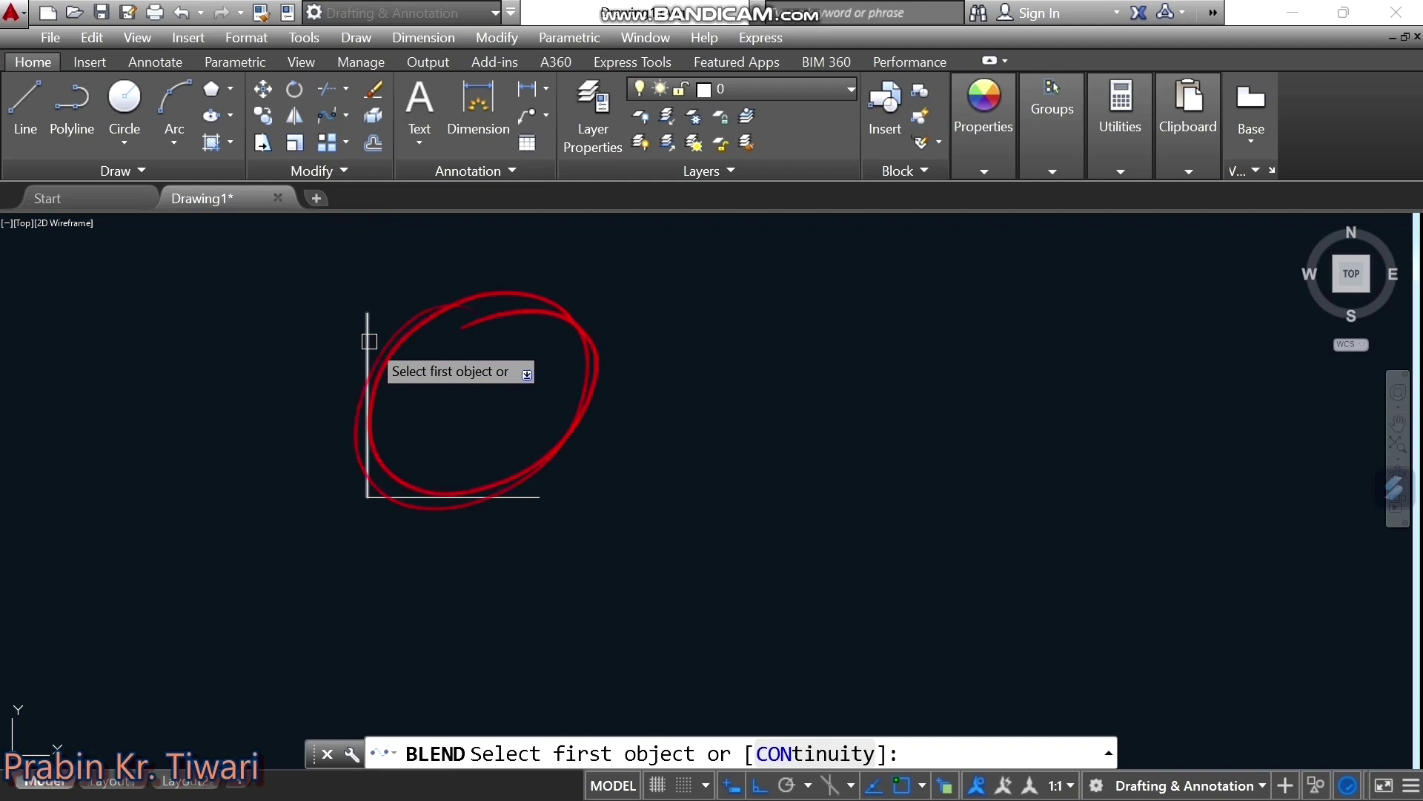
left_click(369, 341)
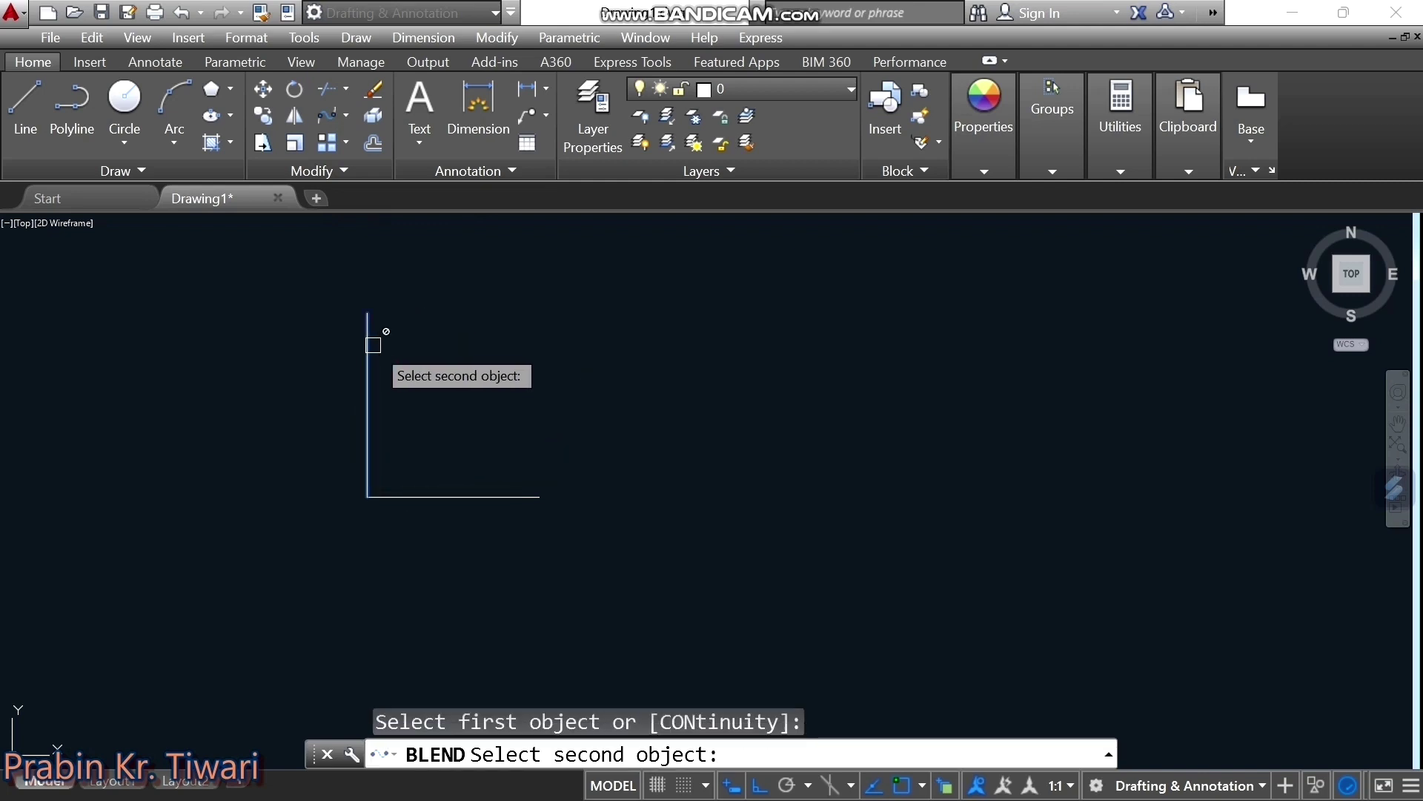
left_click(502, 491)
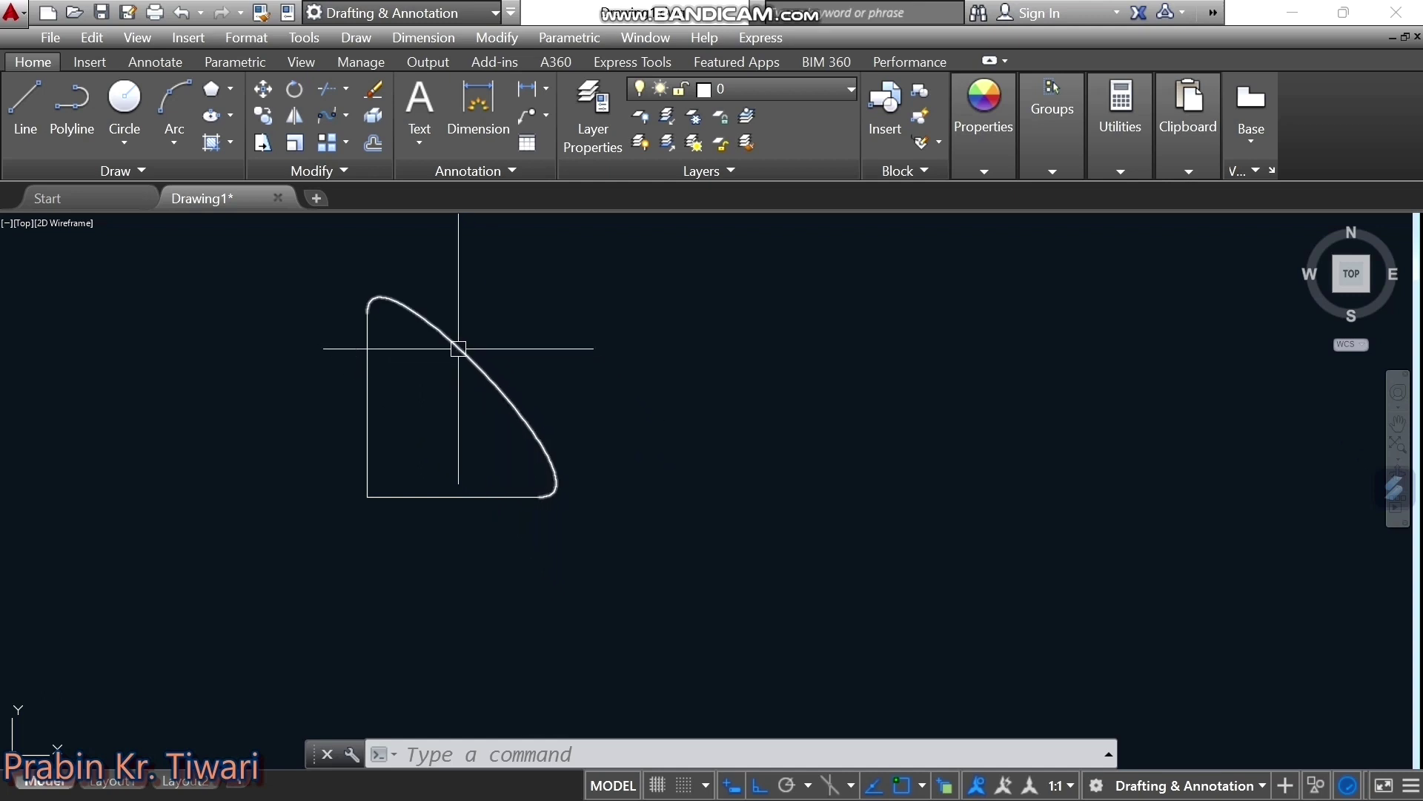
left_click_drag(535, 361, 317, 548)
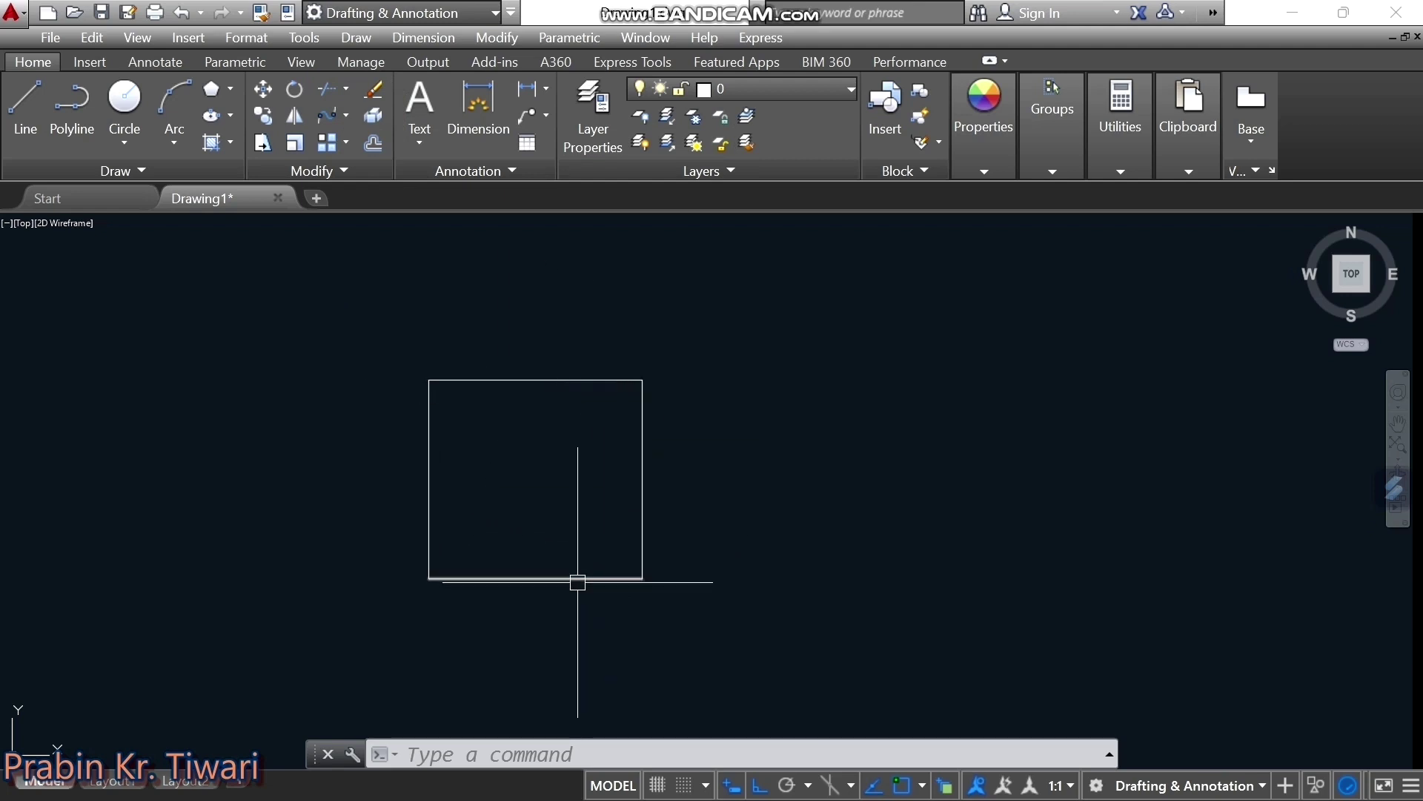
Bring the four-line square into view and select all four of its sides
middle_click_drag(561, 540, 560, 515)
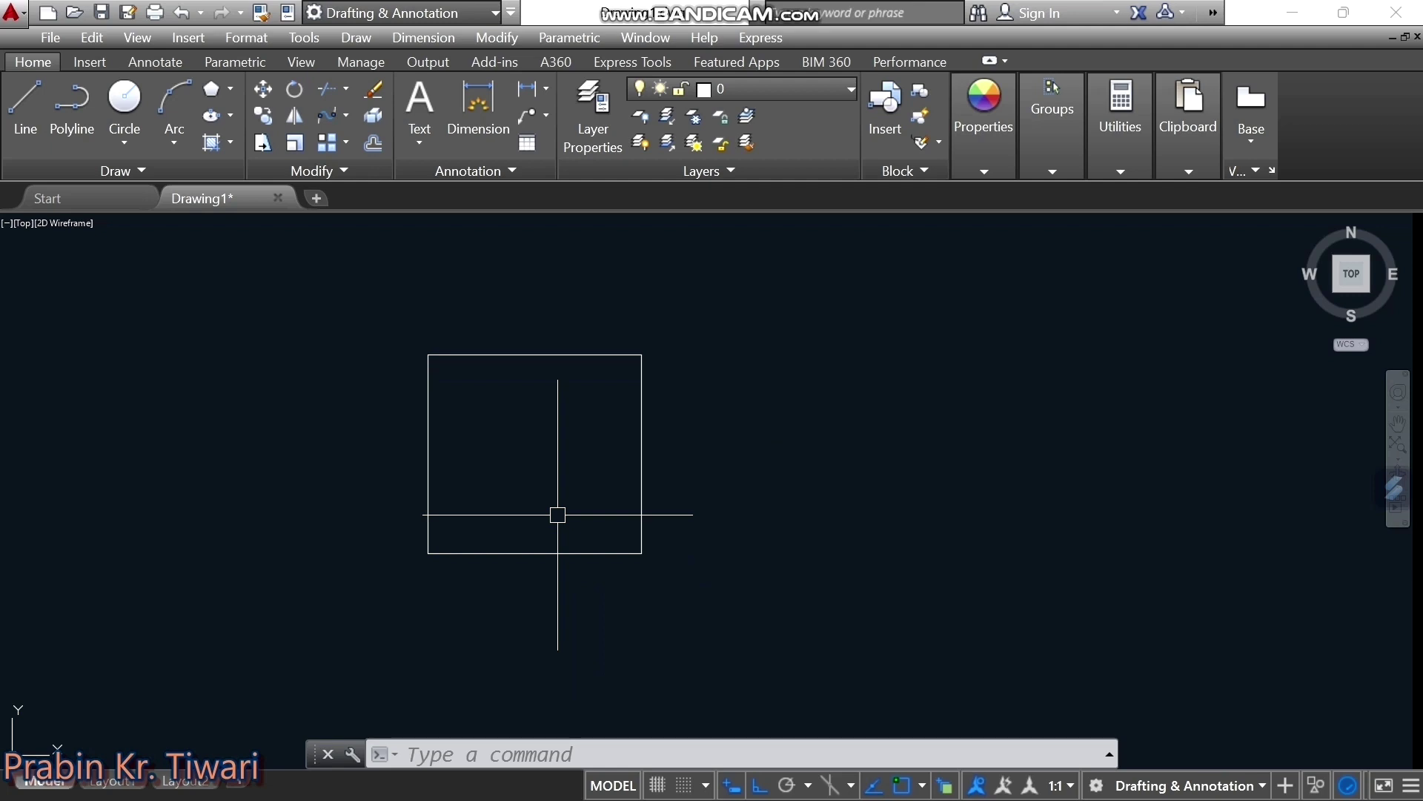
left_click_drag(558, 514, 762, 553)
type("J")
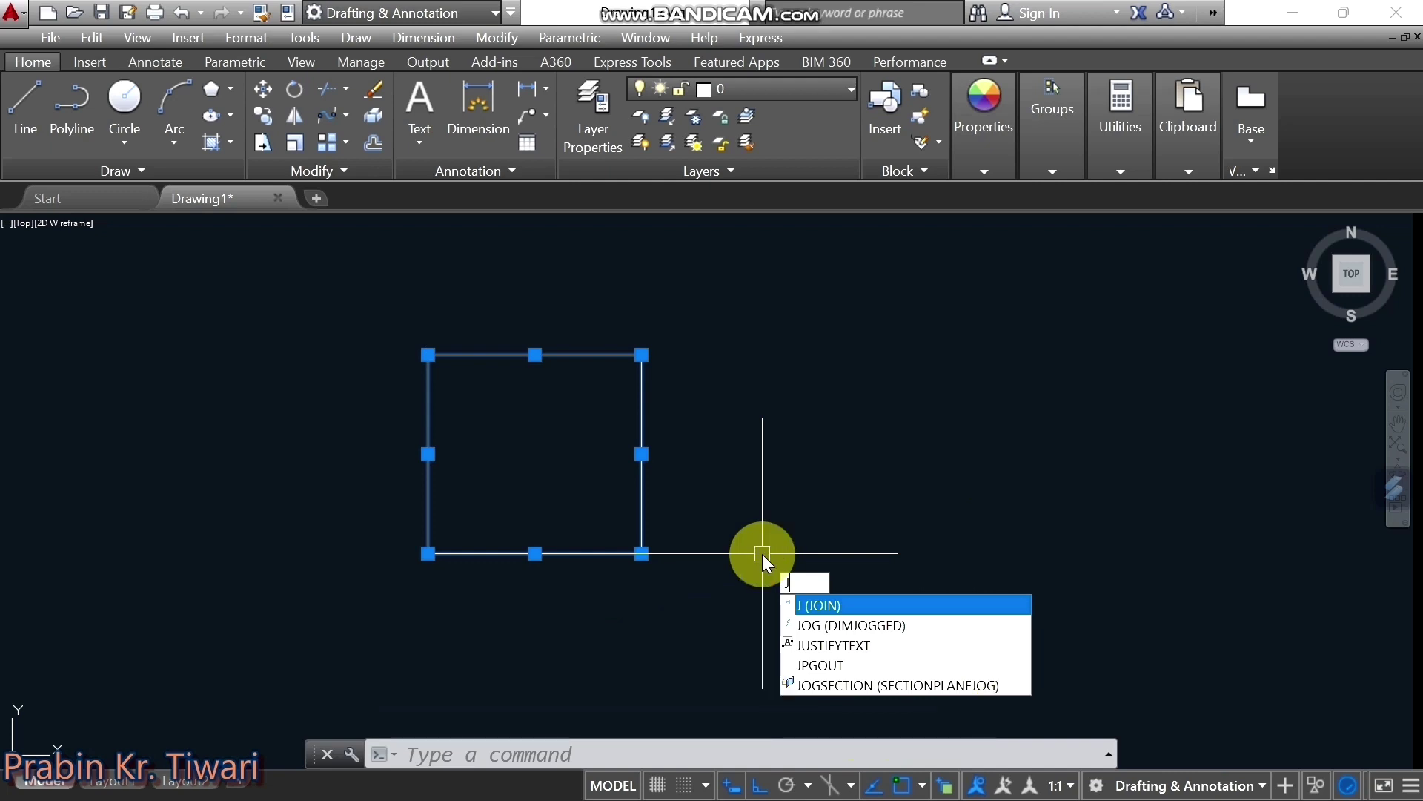
Join the square's four edge lines into one closed polyline with JOIN
key("Return")
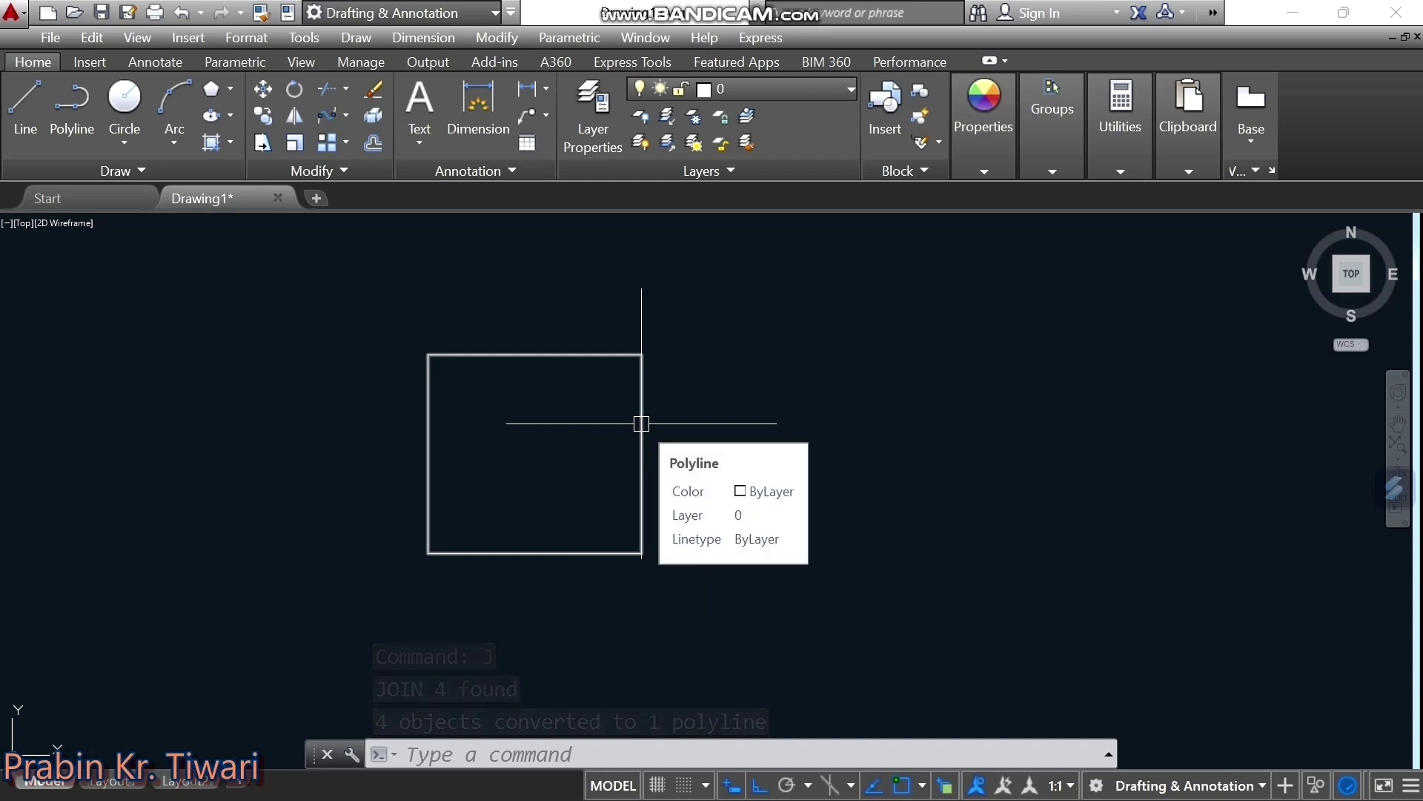
middle_click_drag(641, 424, 647, 390)
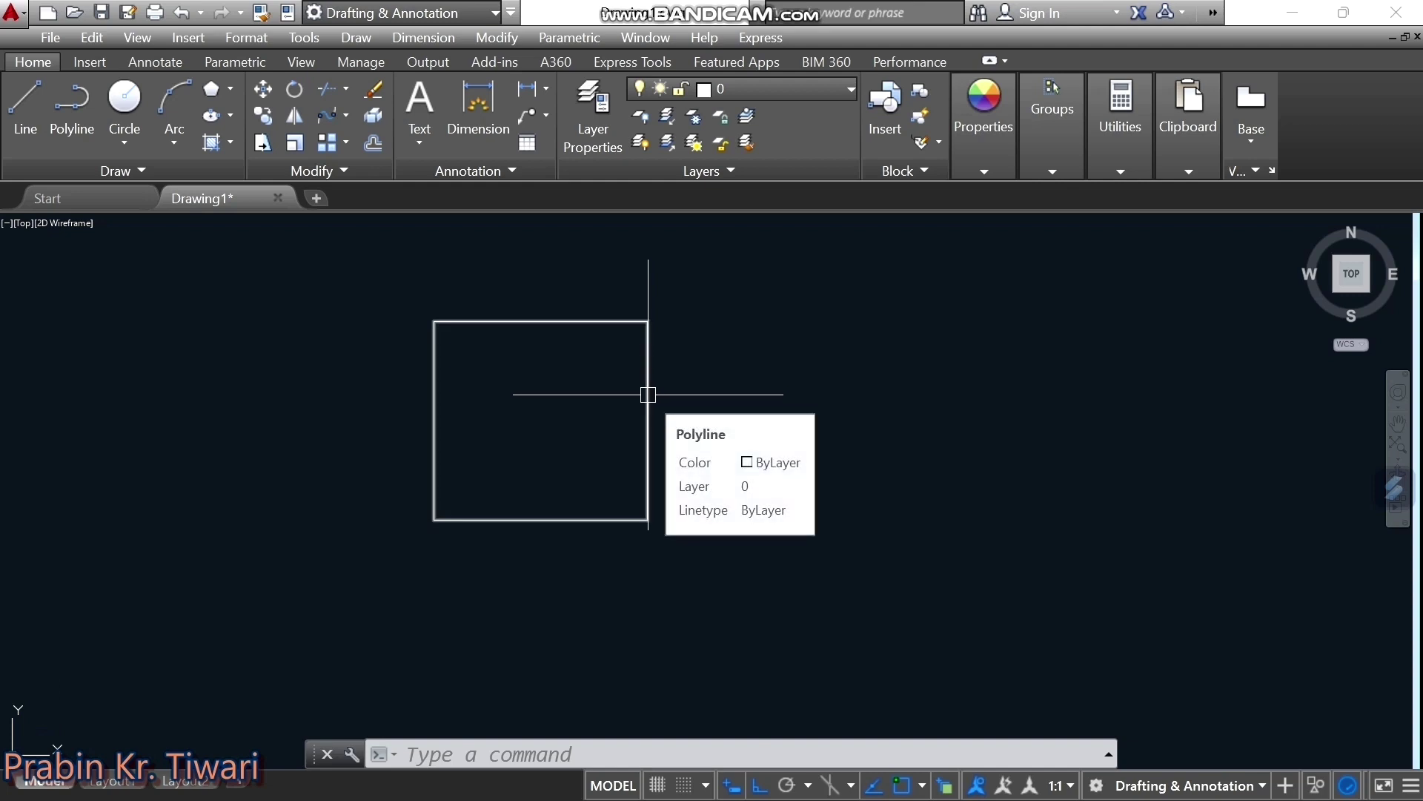
left_click(409, 154)
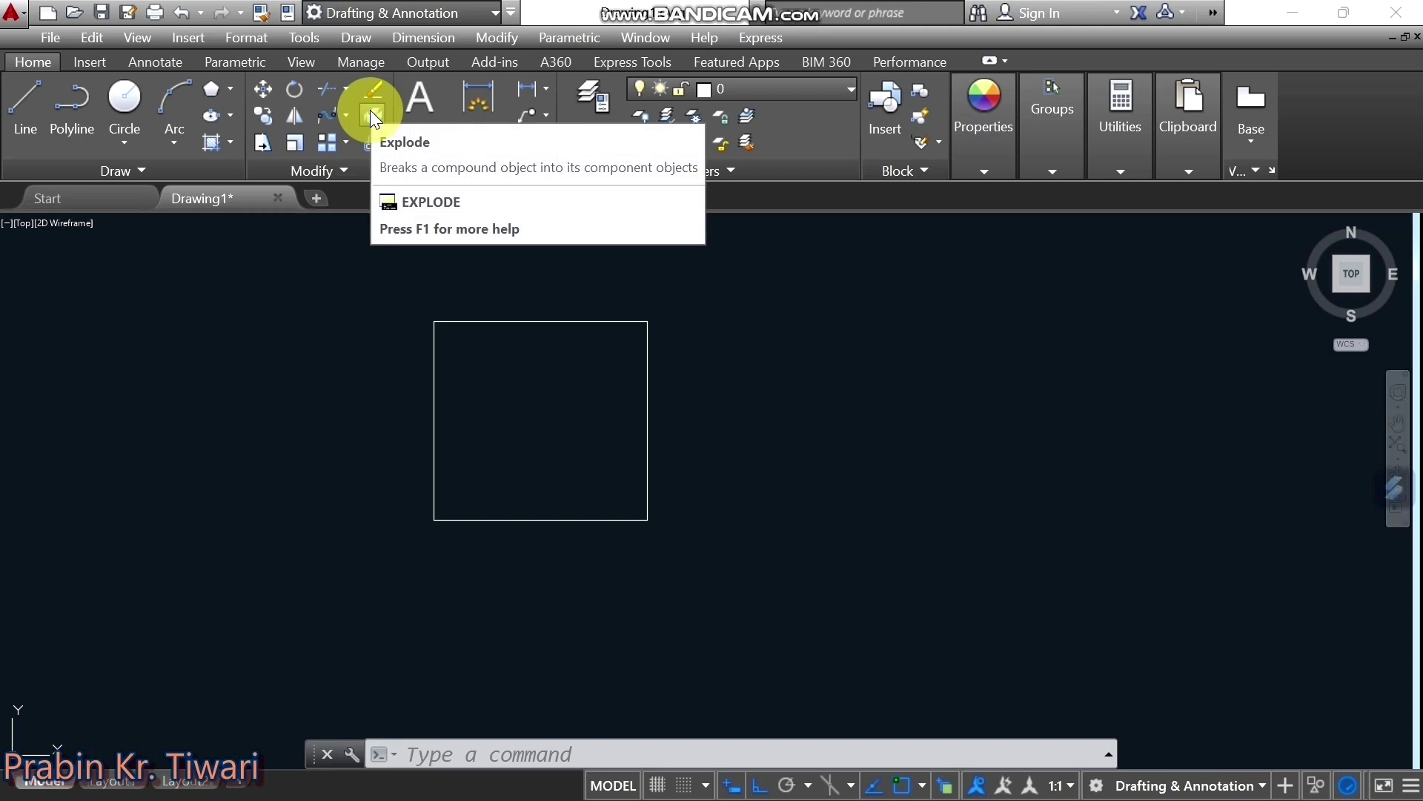
Explode the square polyline into separate lines
left_click(370, 111)
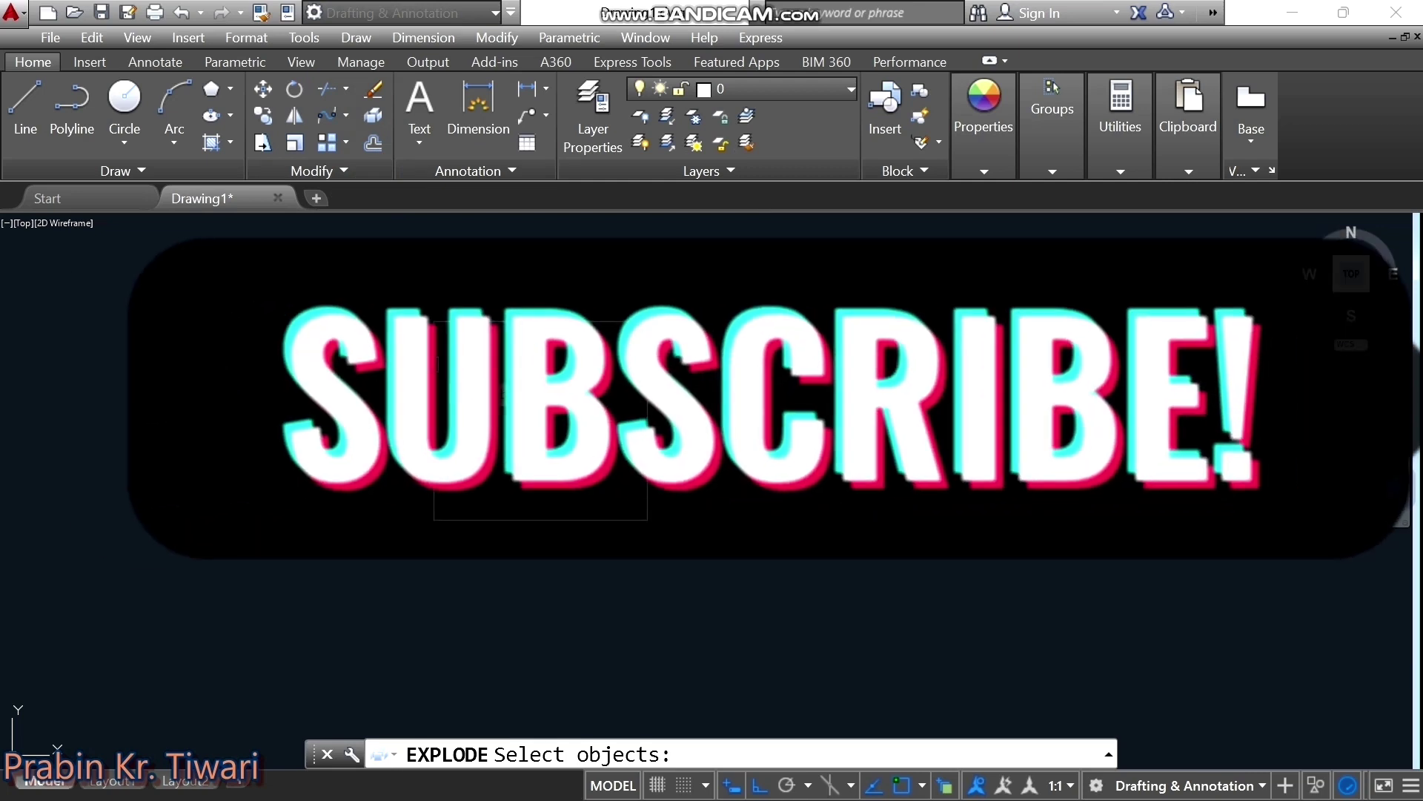
left_click(430, 364)
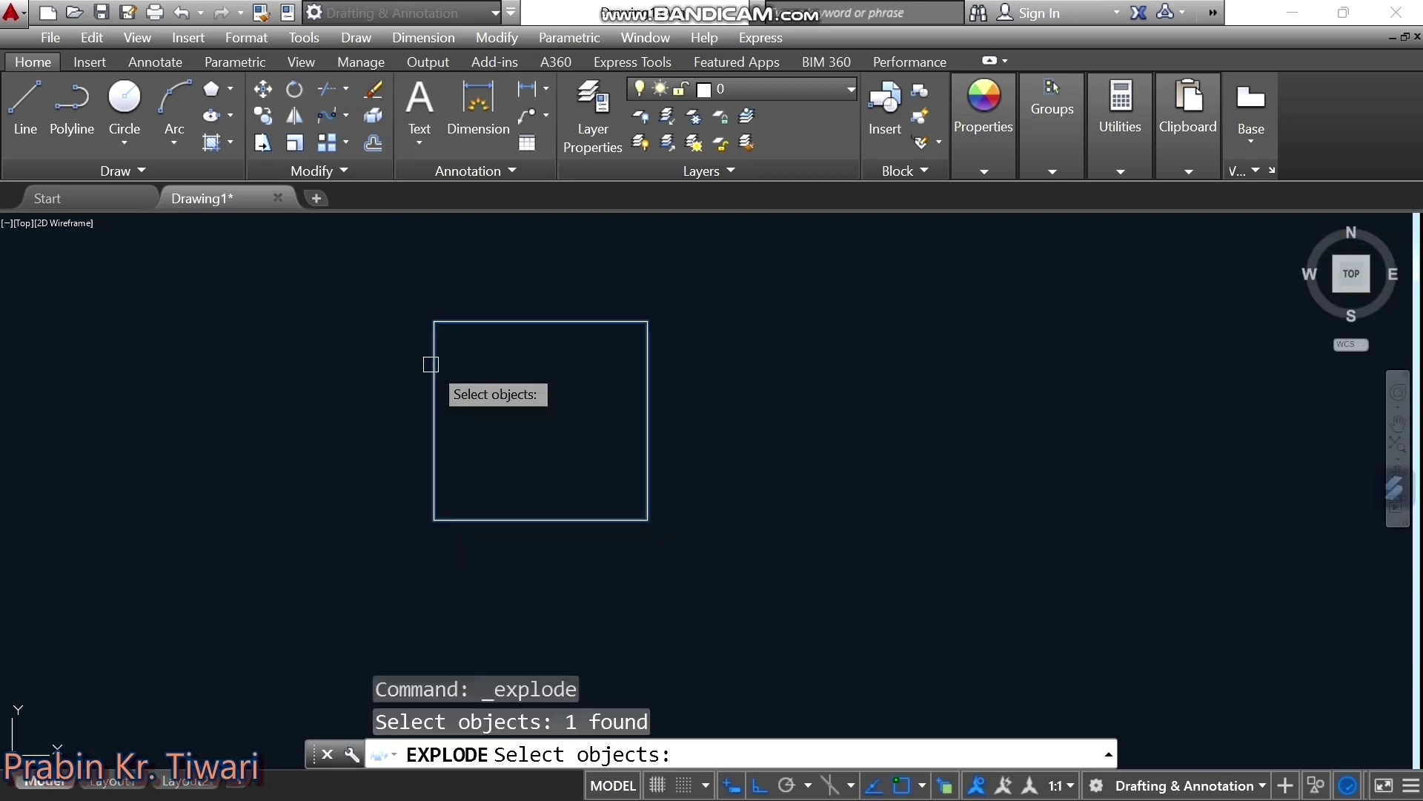
key("Return")
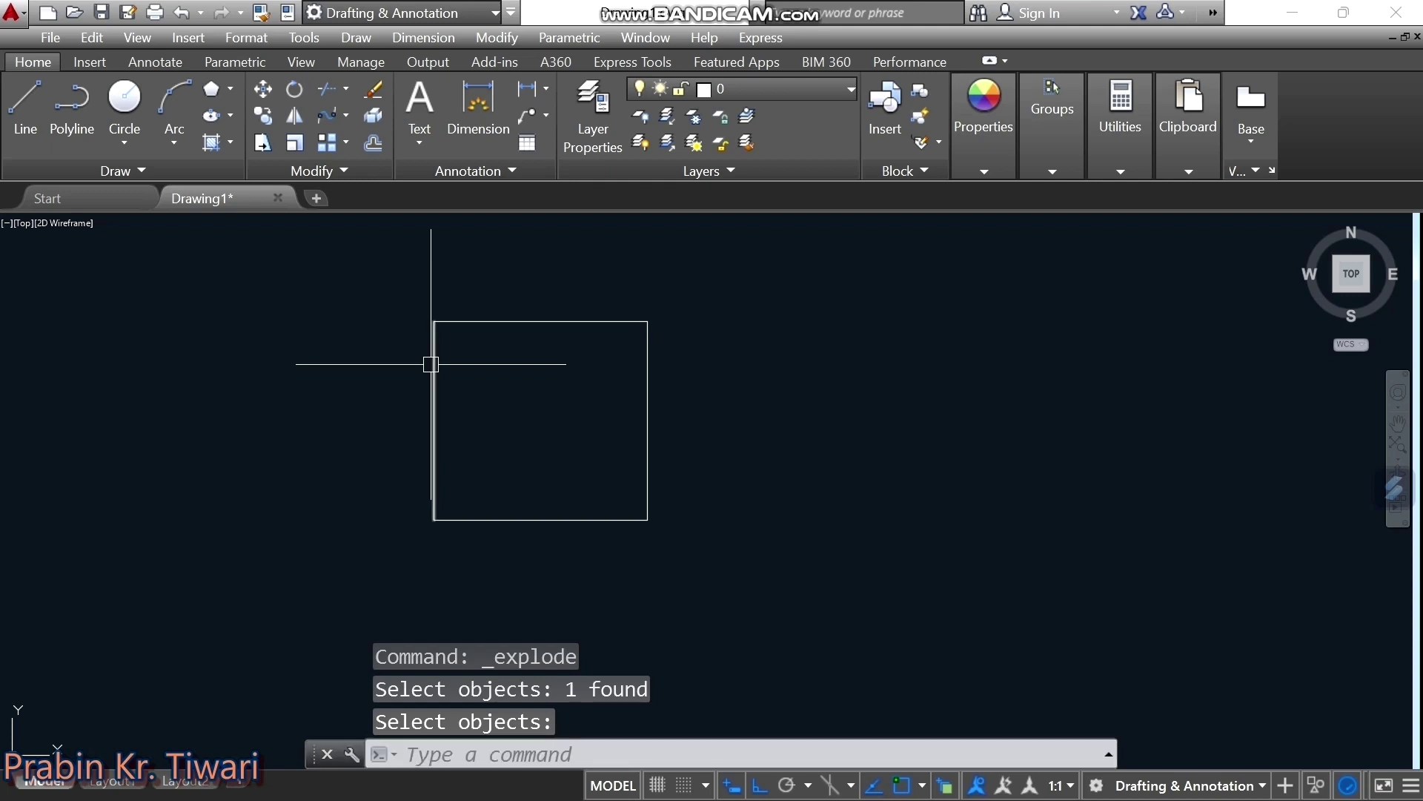
Select the left, top, right and bottom edges to confirm each is its own line
left_click(430, 364)
left_click(478, 321)
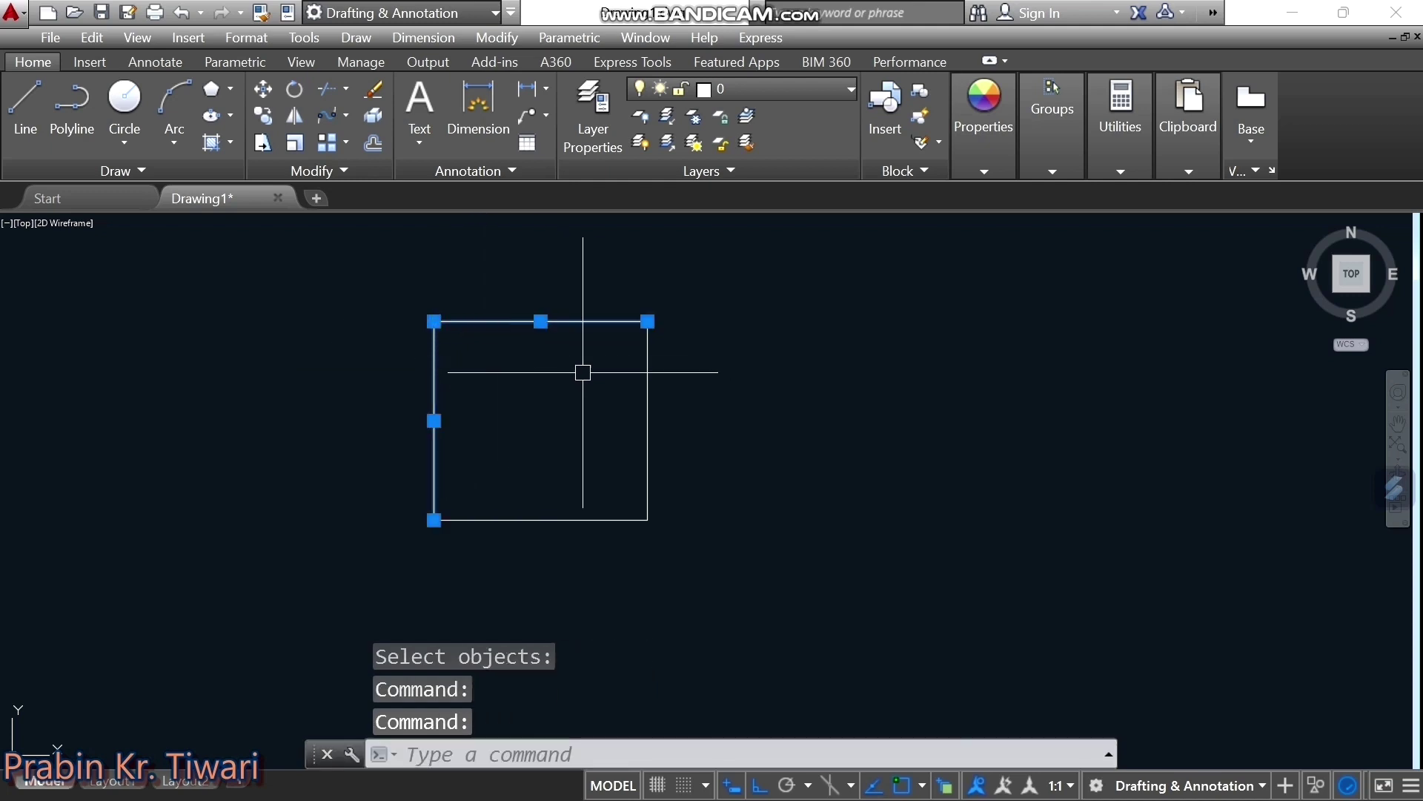
left_click(643, 394)
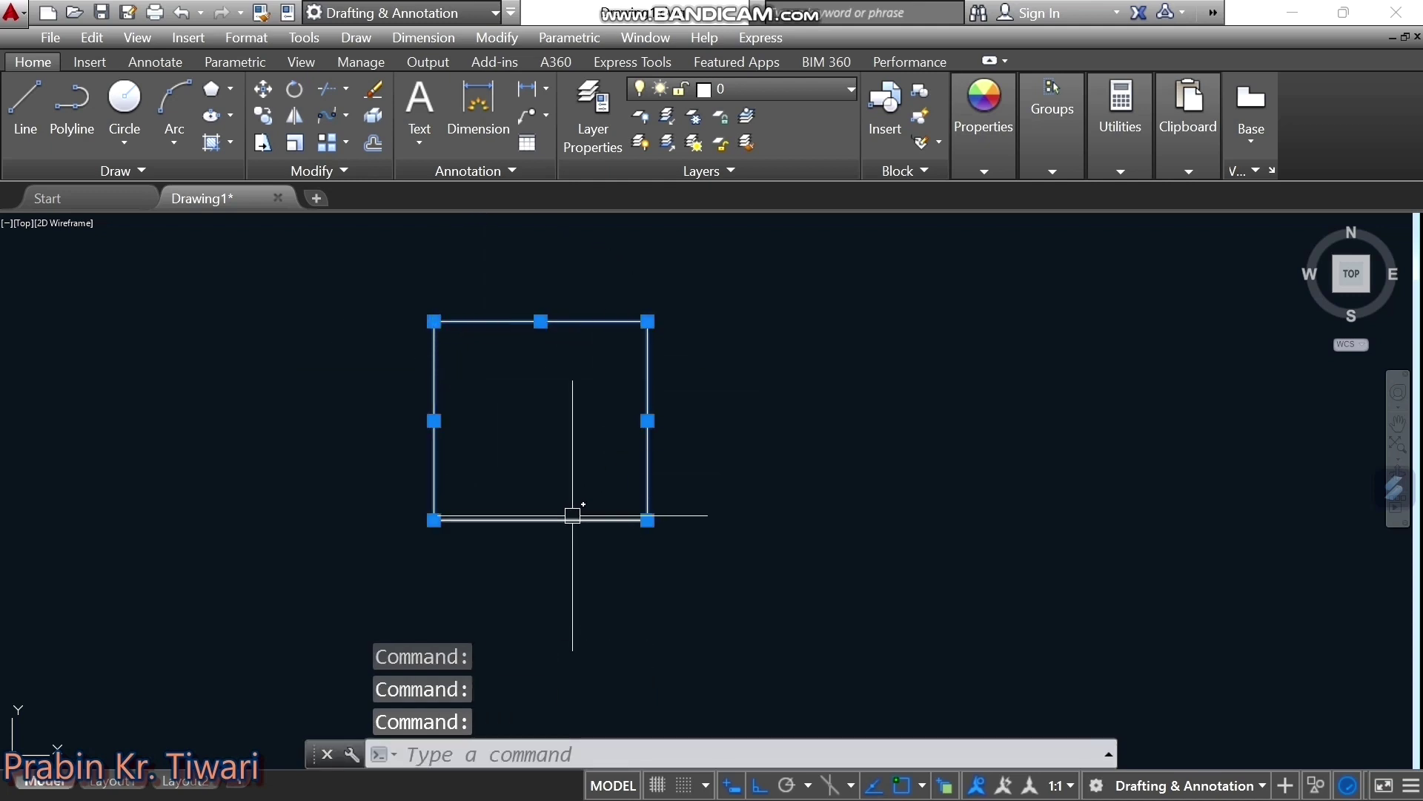
left_click(571, 516)
key("Escape")
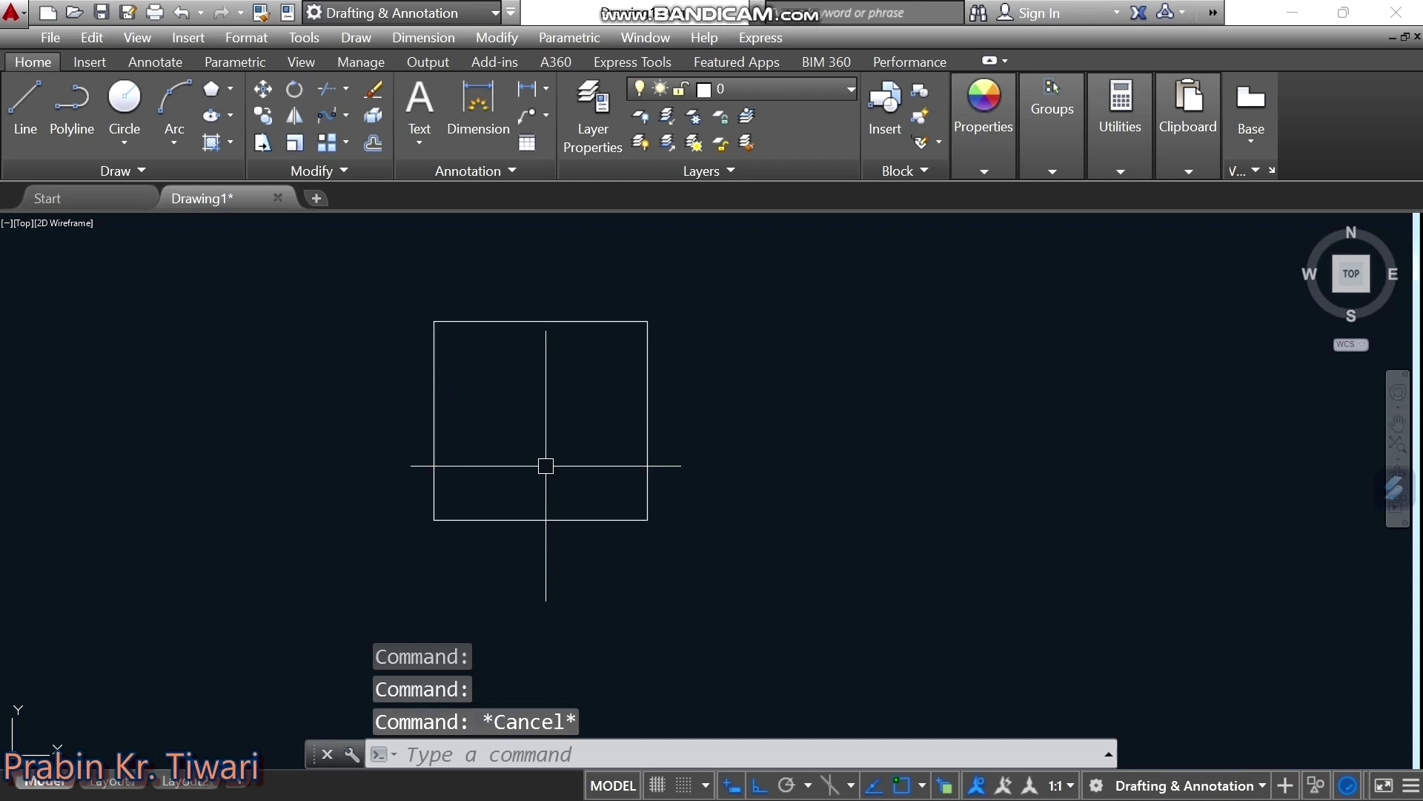